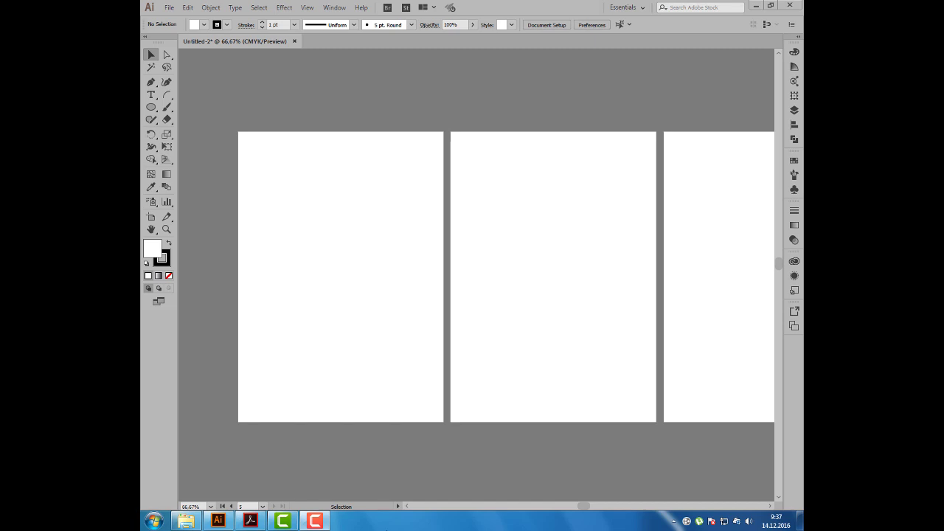
# Draw a rectangle near the first artboard's top-left and nudge it into place
pyautogui.click(255, 521)
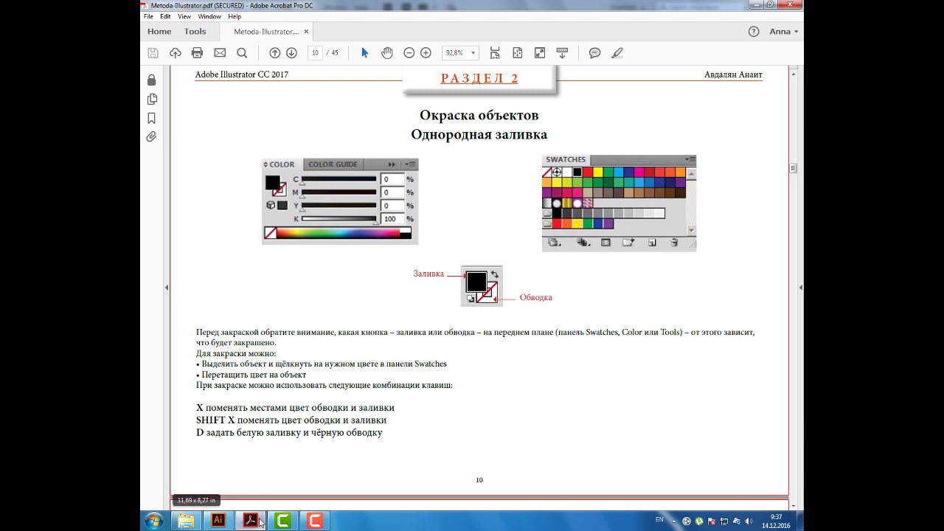
pyautogui.click(223, 525)
pyautogui.scroll(1, 315, 205)
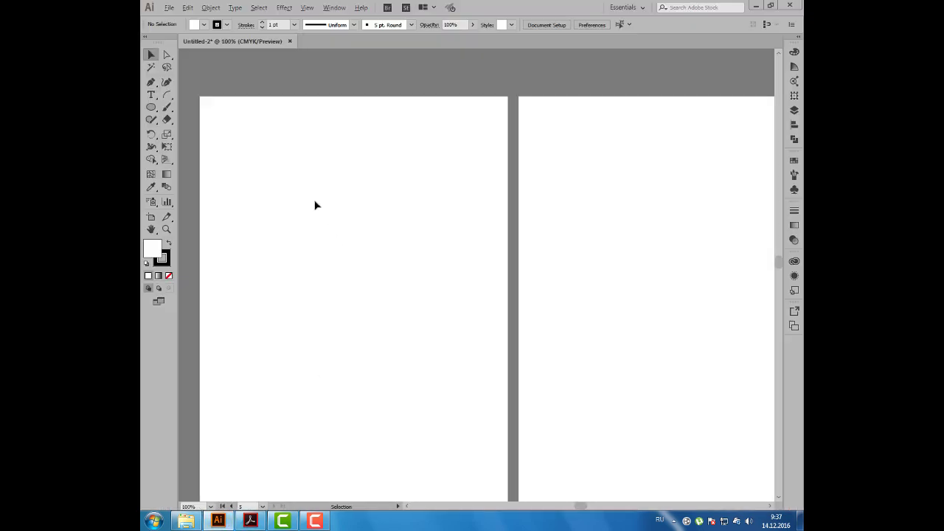
pyautogui.moveTo(317, 185); pyautogui.dragTo(353, 167)
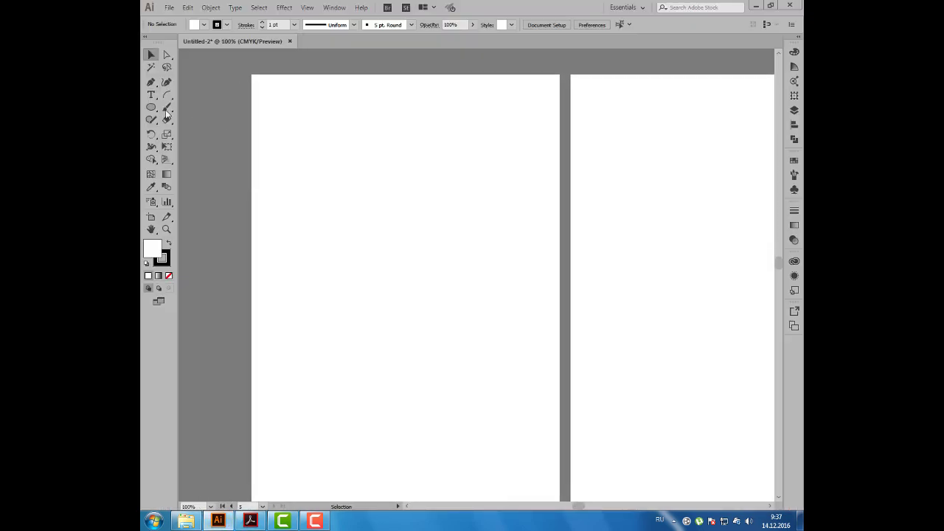
pyautogui.moveTo(151, 107); pyautogui.dragTo(188, 107)
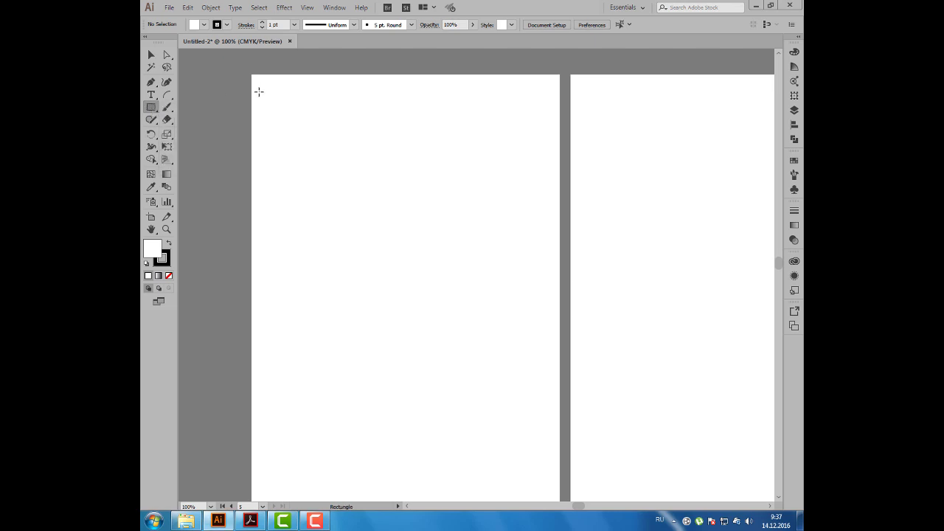
pyautogui.moveTo(270, 95); pyautogui.dragTo(341, 156)
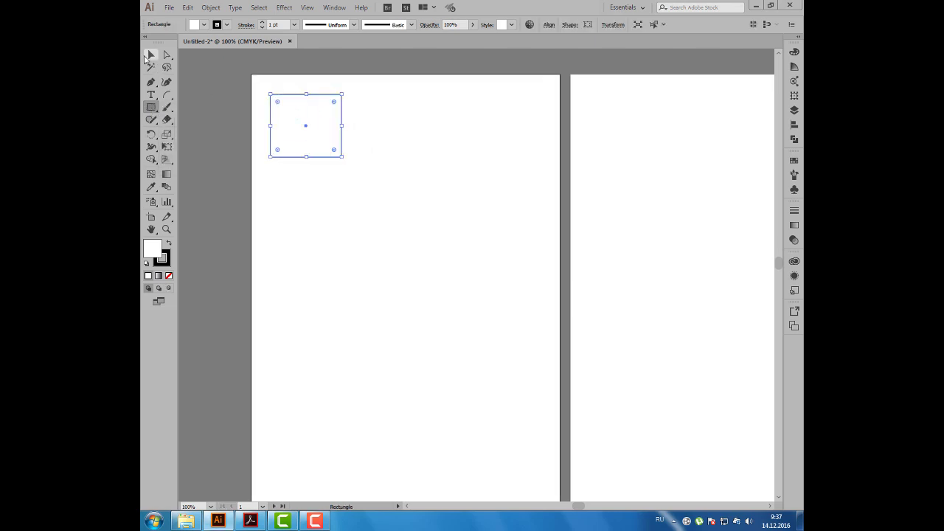
pyautogui.click(150, 56)
pyautogui.moveTo(291, 134); pyautogui.dragTo(305, 139)
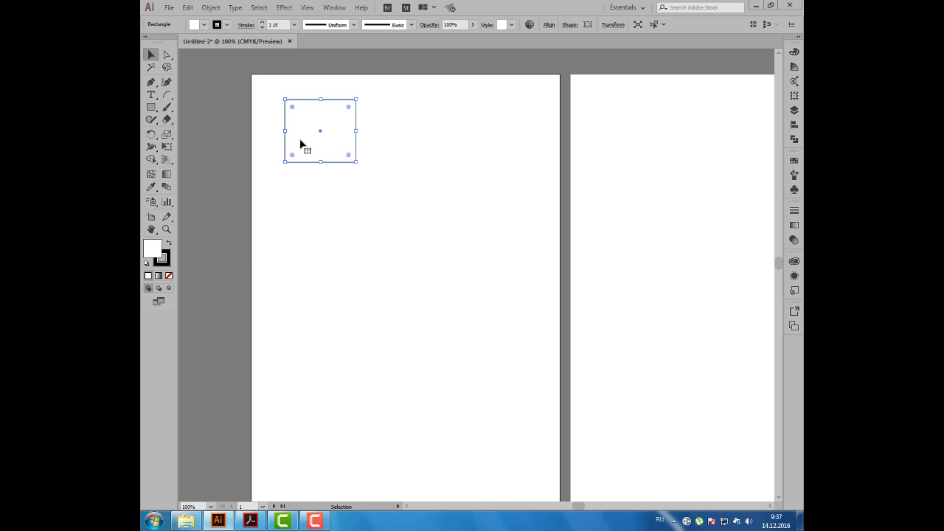
# Try yellow and red fill swatches on the rectangle
pyautogui.click(204, 26)
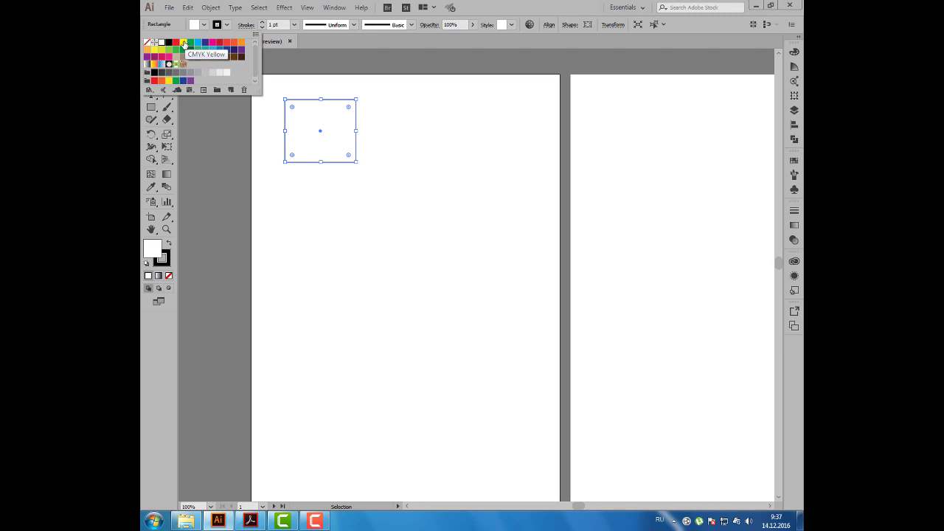
pyautogui.click(184, 42)
pyautogui.click(177, 42)
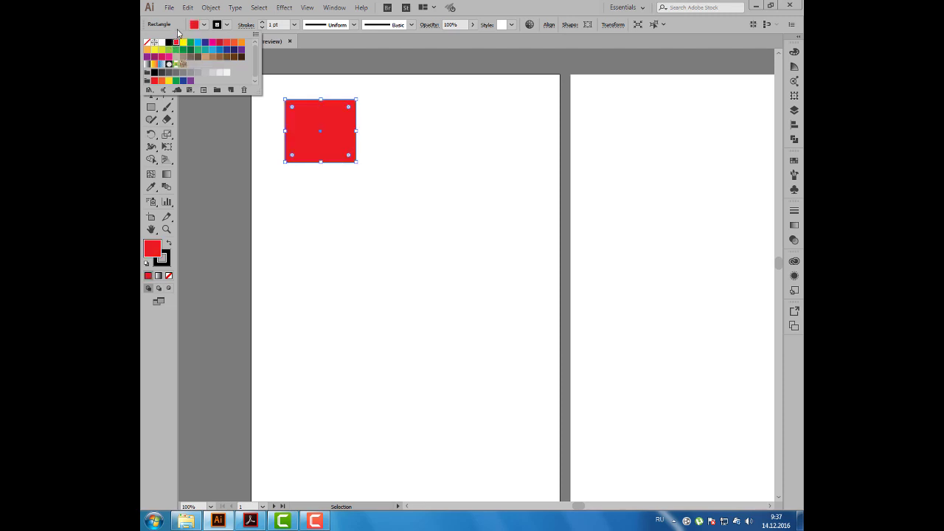
pyautogui.click(176, 29)
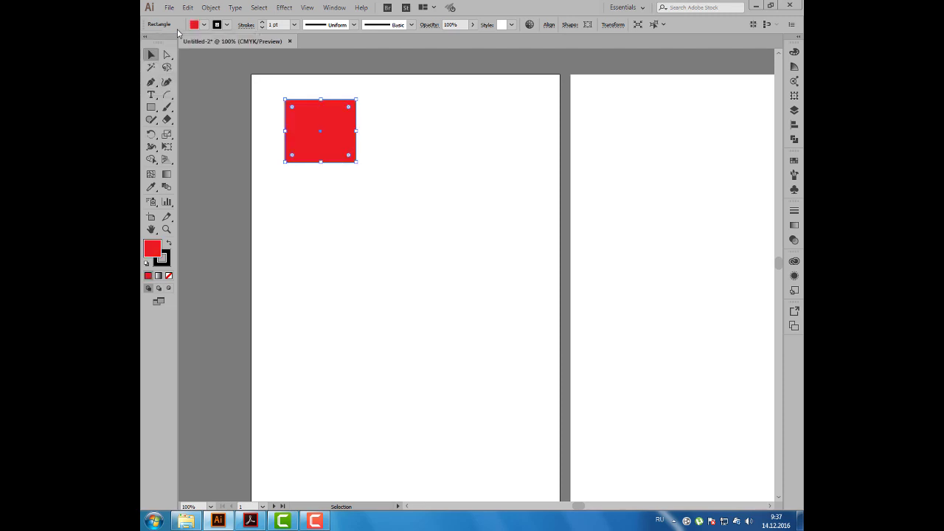
# Fill the rectangle with pink E88088 from the Color Picker, then return to the tutorial PDF
pyautogui.doubleClick(154, 251)
pyautogui.click(576, 212)
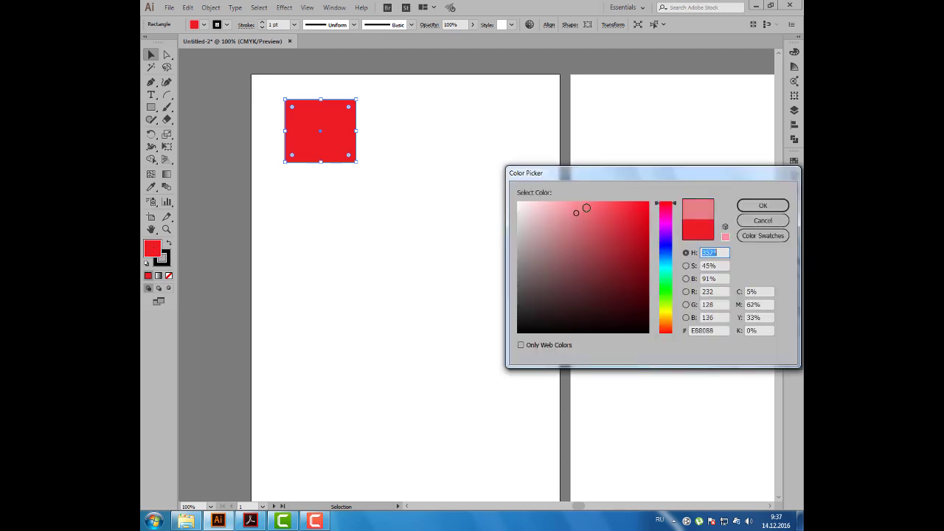
pyautogui.click(760, 205)
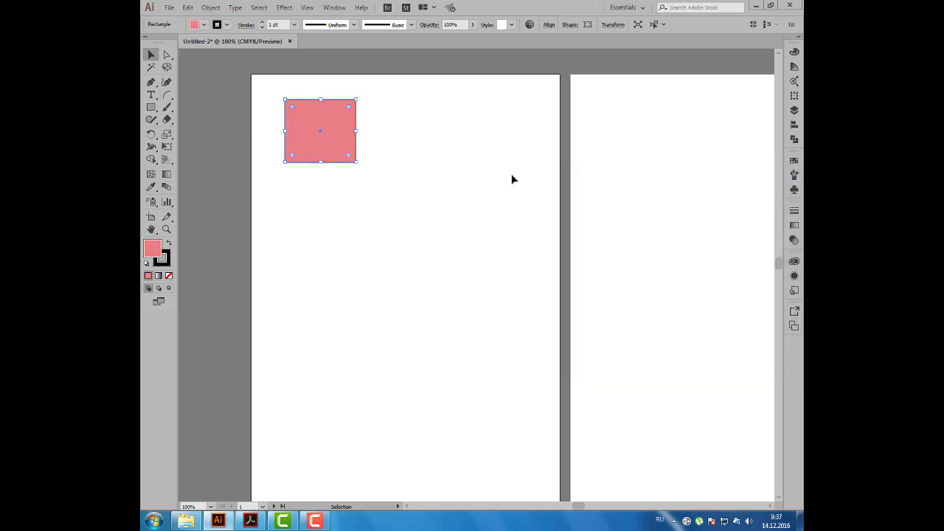
pyautogui.click(251, 521)
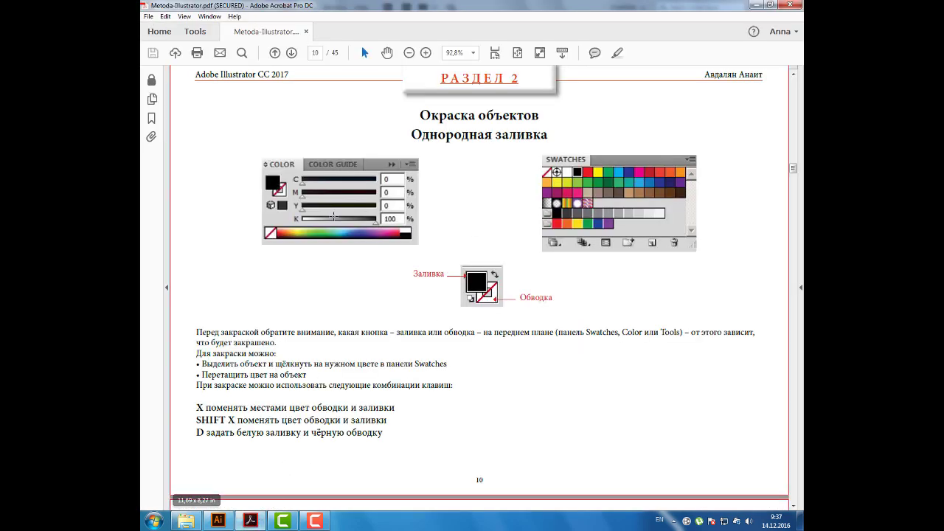
# Mark the Color panel illustration in the tutorial, then bring Illustrator back with its Window menu open
pyautogui.moveTo(259, 161); pyautogui.dragTo(418, 242)
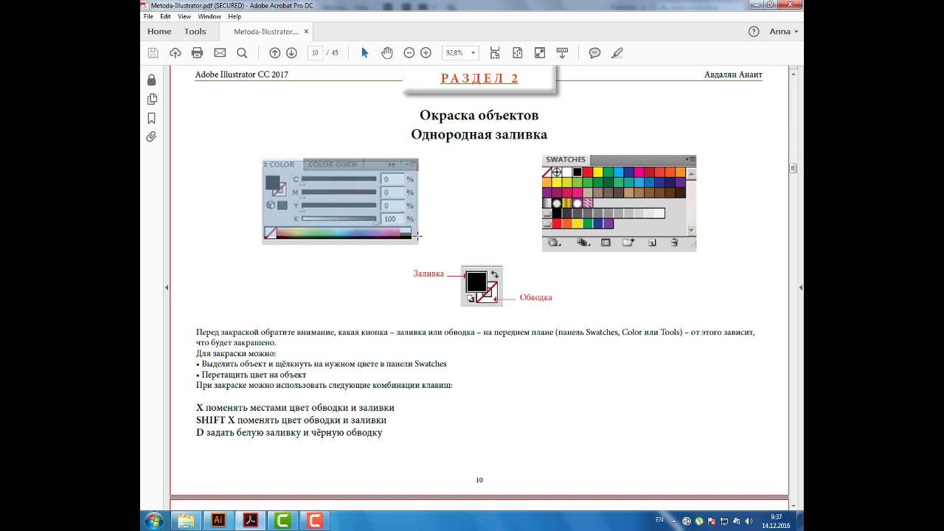
pyautogui.click(219, 520)
pyautogui.click(333, 7)
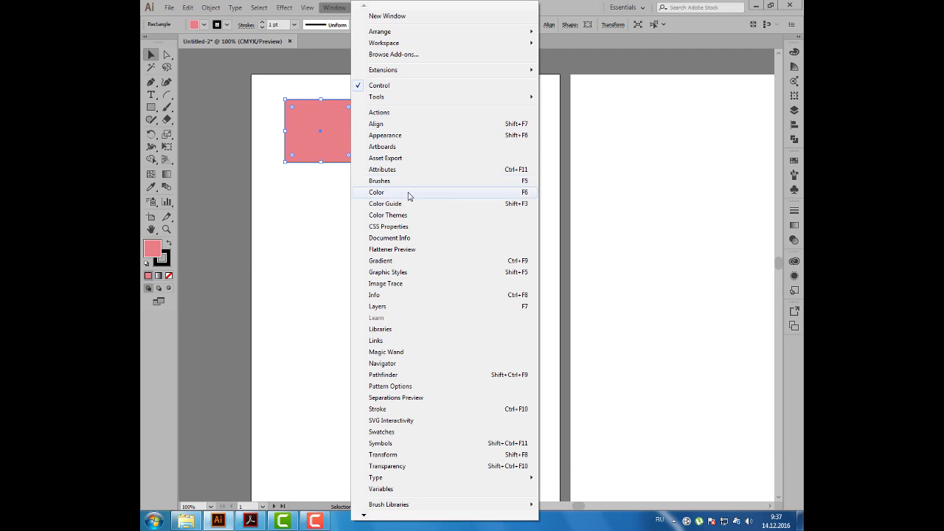
# Show the Color panel, float it beside the pink rectangle, and collapse Pathfinder
pyautogui.click(409, 193)
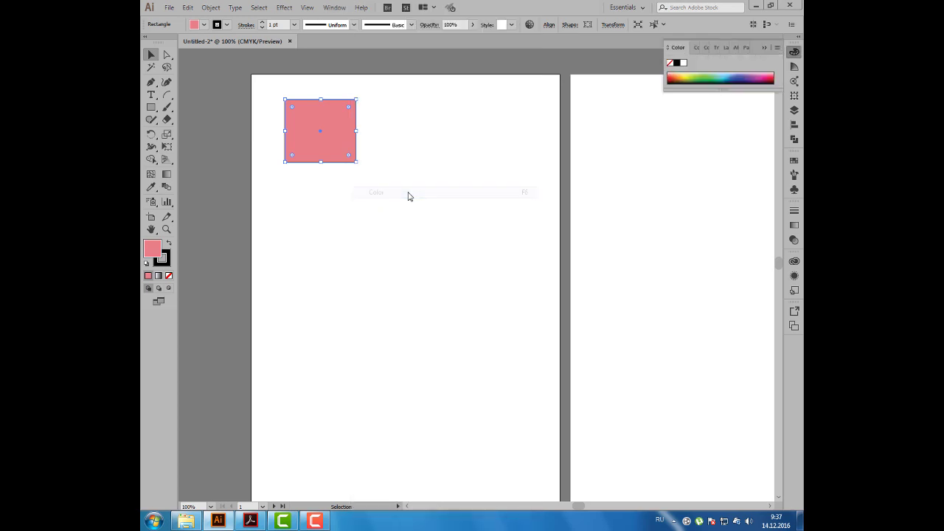
pyautogui.moveTo(678, 50); pyautogui.dragTo(408, 138)
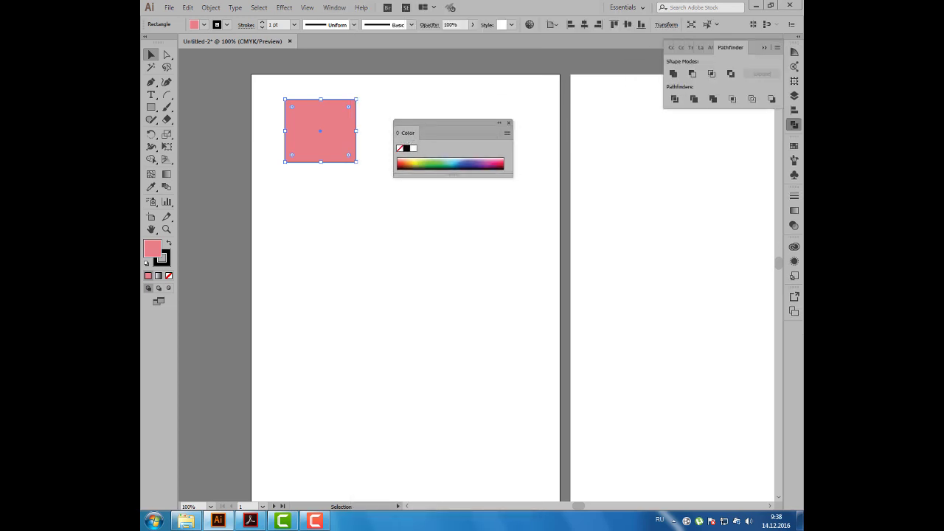
pyautogui.click(764, 49)
pyautogui.moveTo(454, 118); pyautogui.dragTo(457, 104)
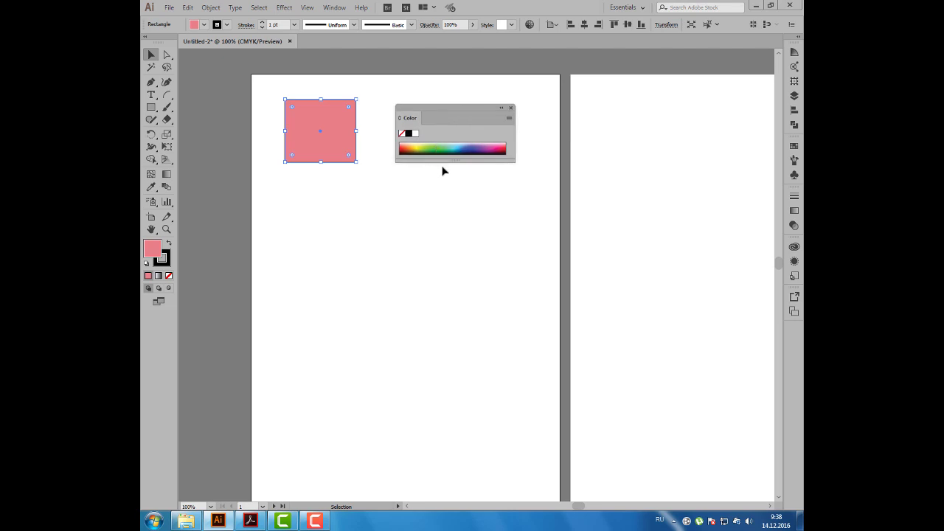
pyautogui.click(251, 521)
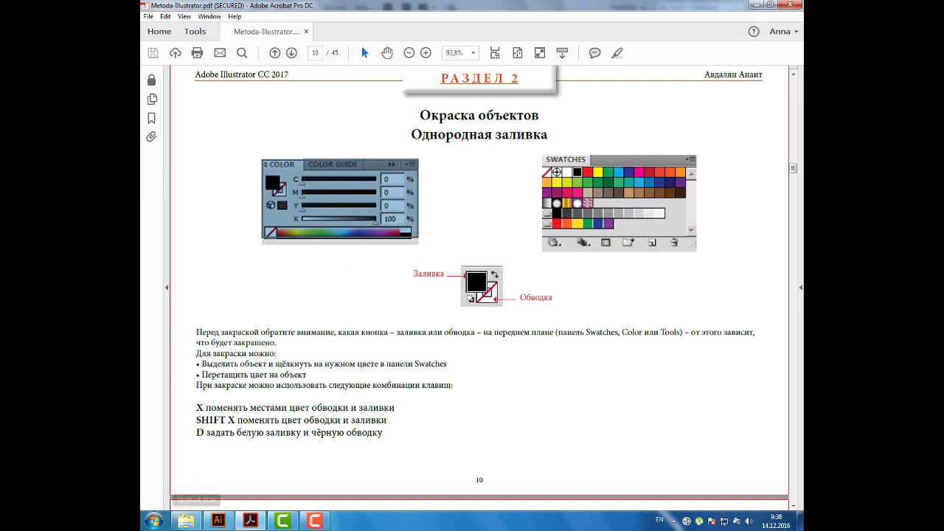
pyautogui.click(217, 521)
pyautogui.moveTo(410, 123); pyautogui.dragTo(412, 112)
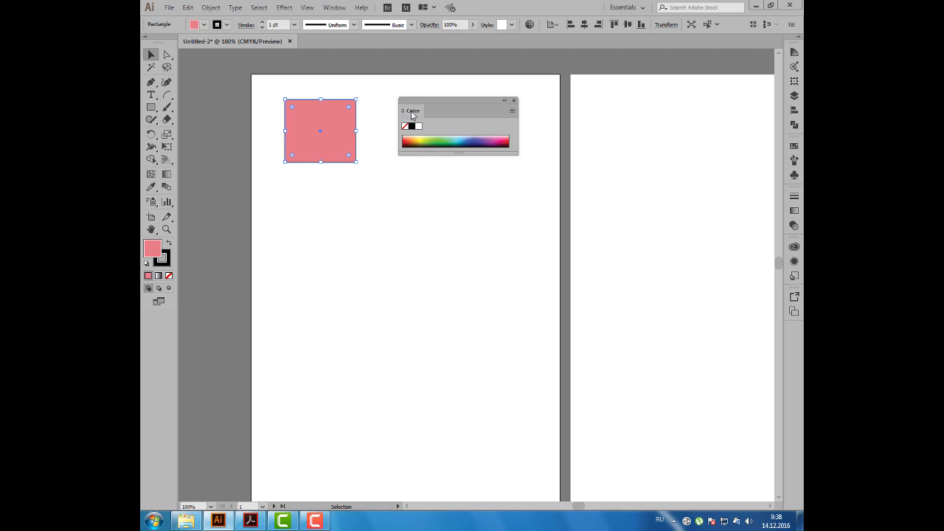
pyautogui.moveTo(412, 109); pyautogui.dragTo(404, 111)
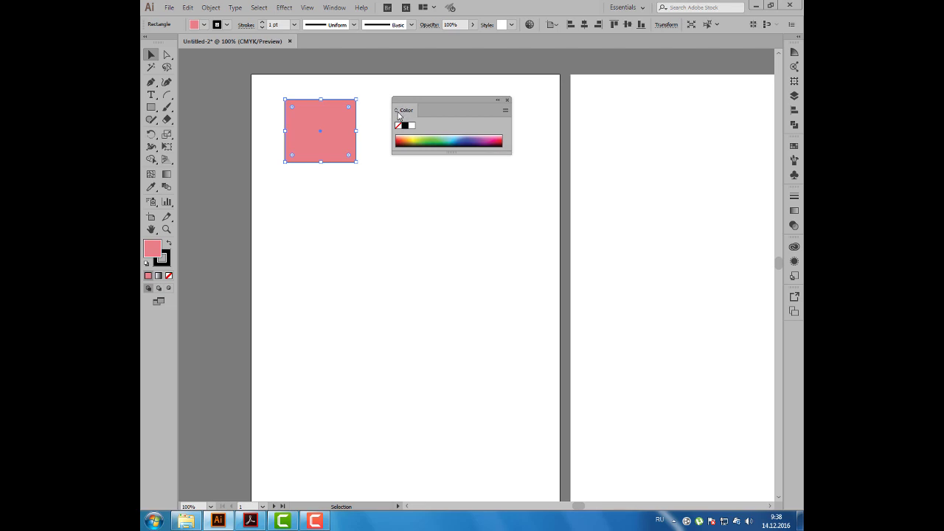
# Expand the Color panel to show its CMYK sliders
pyautogui.click(398, 112)
pyautogui.click(397, 112)
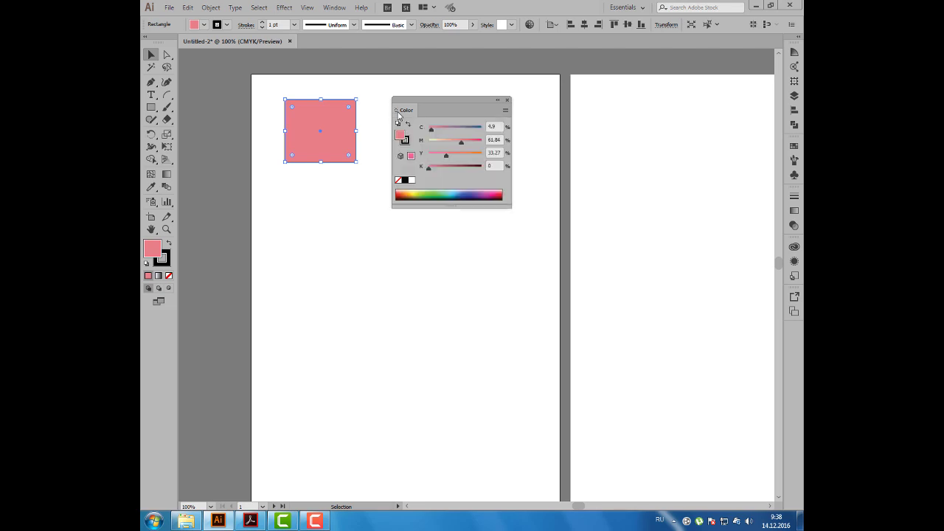
pyautogui.moveTo(413, 111); pyautogui.dragTo(419, 96)
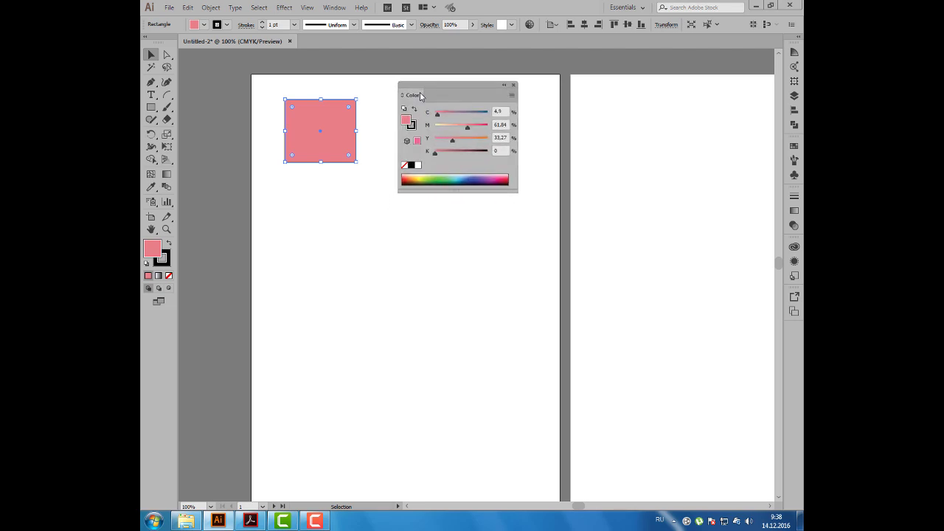
# Duplicate the pink rectangle offset down-right and give the original a 2 pt outline
pyautogui.moveTo(306, 120); pyautogui.dragTo(332, 142)
pyautogui.click(331, 106)
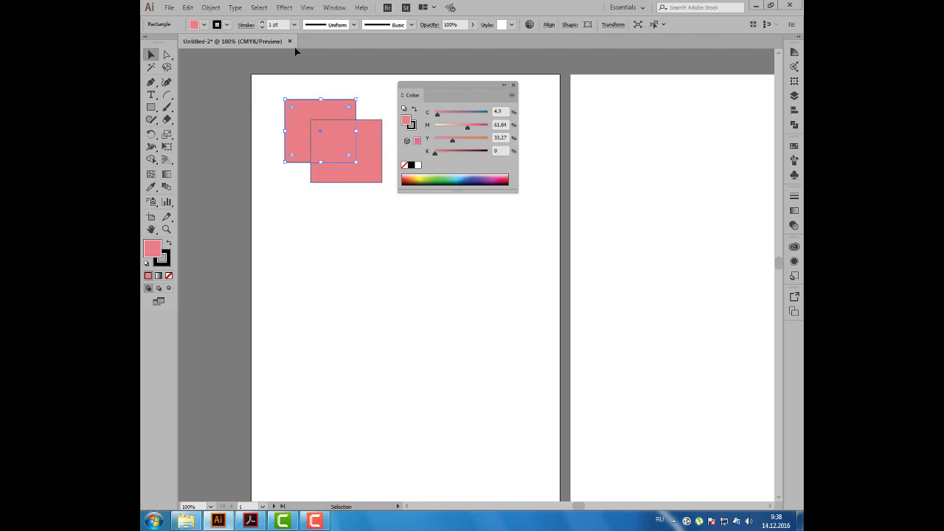
pyautogui.click(262, 22)
# Make the back rectangle white (CMYK all 0) and the front one pale cyan at C 4.9
pyautogui.moveTo(312, 113); pyautogui.dragTo(314, 109)
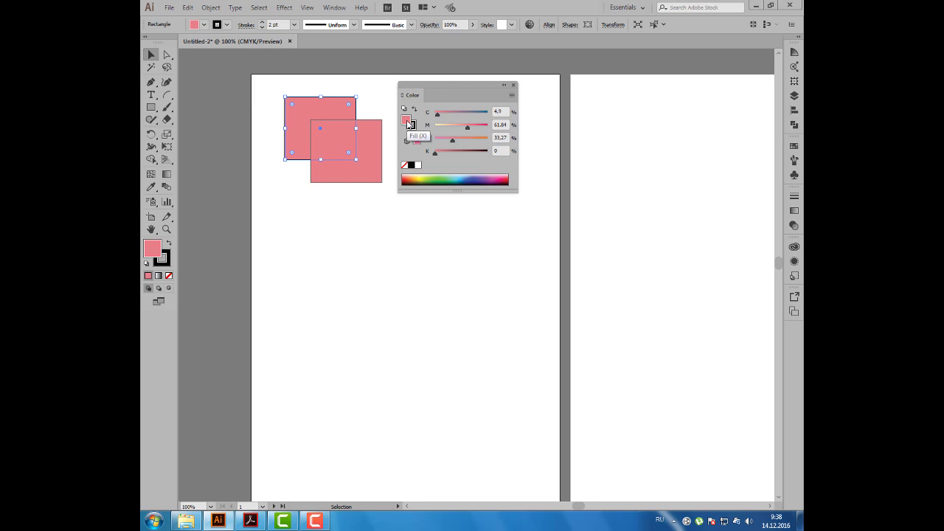
pyautogui.moveTo(439, 115); pyautogui.dragTo(417, 141)
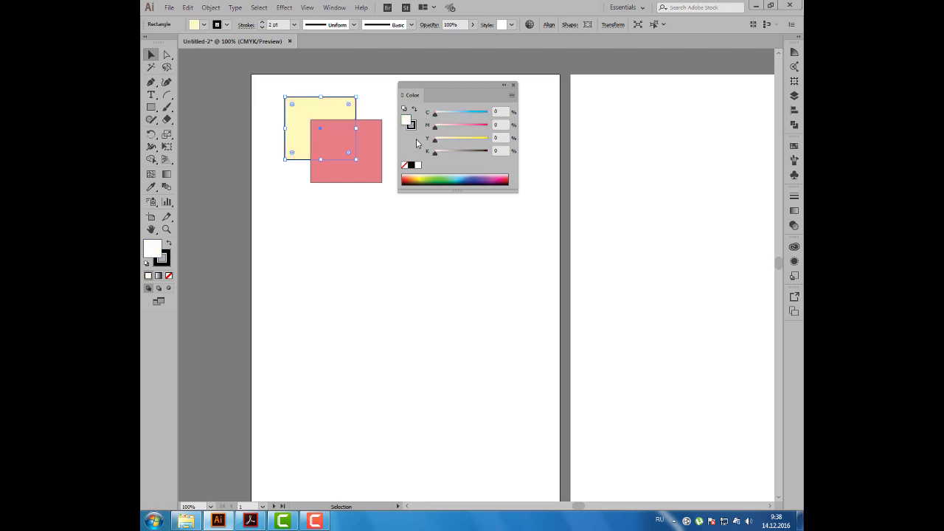
pyautogui.moveTo(322, 111); pyautogui.dragTo(317, 108)
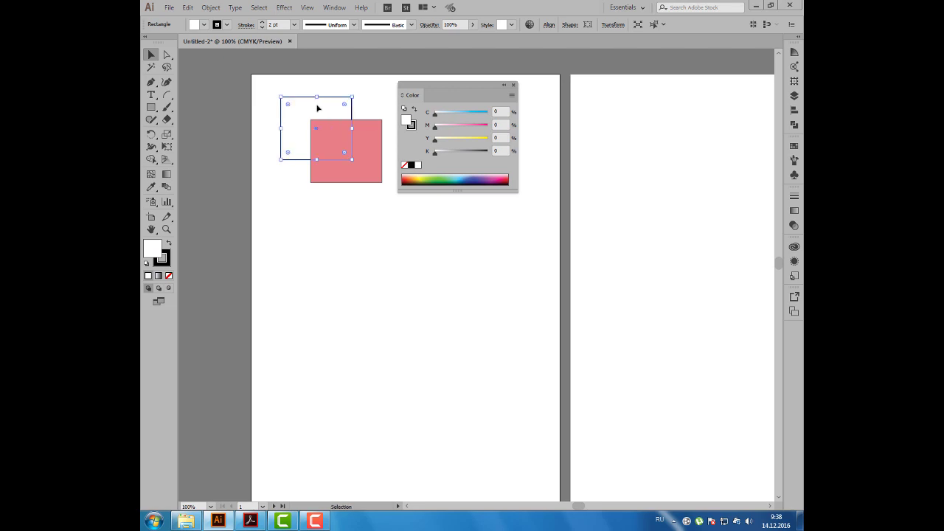
pyautogui.click(503, 112)
pyautogui.press('Tab')
pyautogui.press('Tab')
pyautogui.press('Tab')
pyautogui.click(377, 151)
pyautogui.moveTo(467, 131)
pyautogui.mouseDown()
pyautogui.moveTo(435, 125)
pyautogui.moveTo(423, 137)
pyautogui.mouseUp()
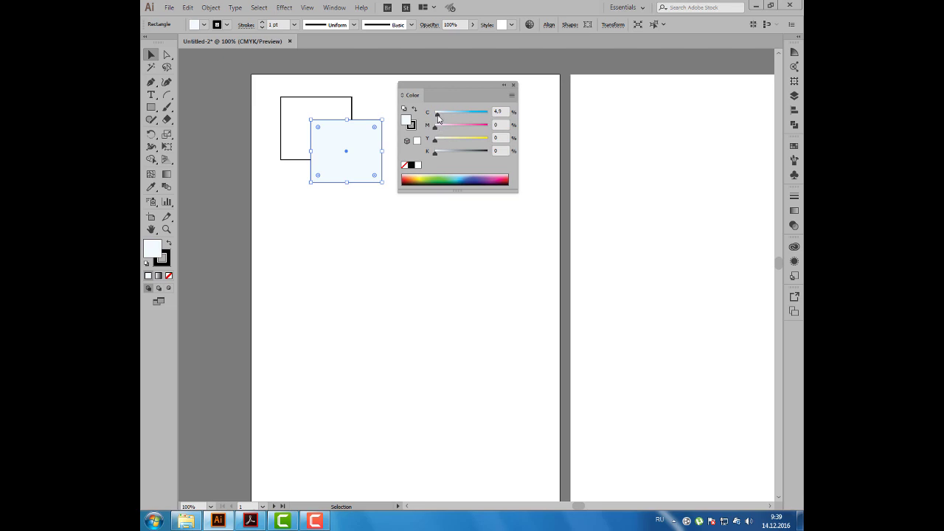
# Make the front square pure cyan, then add offset copies coloured magenta and yellow
pyautogui.moveTo(434, 114)
pyautogui.mouseDown()
pyautogui.moveTo(493, 117)
pyautogui.moveTo(508, 92)
pyautogui.mouseUp()
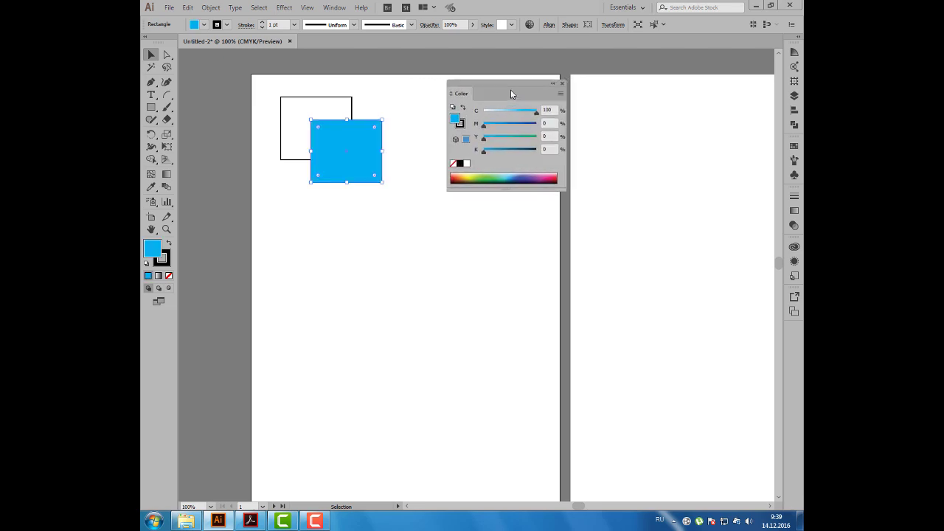
pyautogui.moveTo(370, 152); pyautogui.dragTo(395, 172)
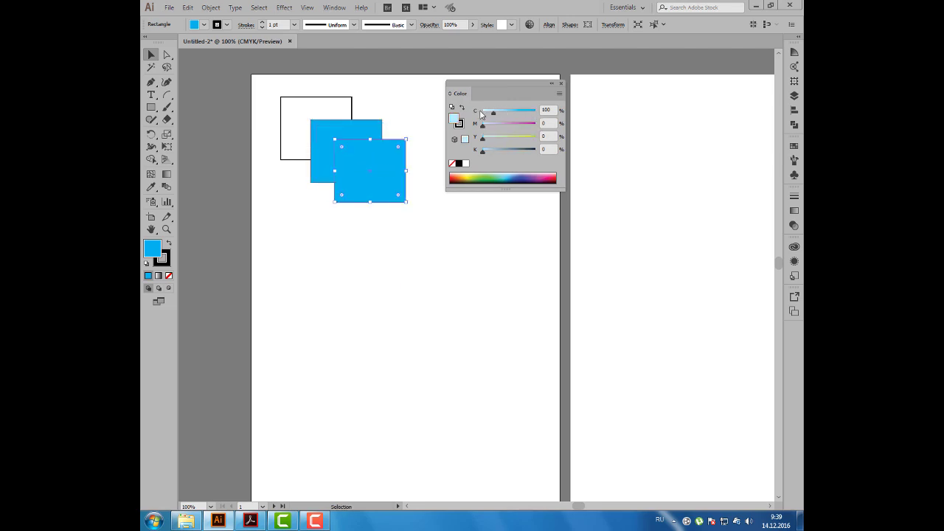
pyautogui.moveTo(534, 110)
pyautogui.mouseDown()
pyautogui.moveTo(481, 111)
pyautogui.moveTo(535, 124)
pyautogui.mouseUp()
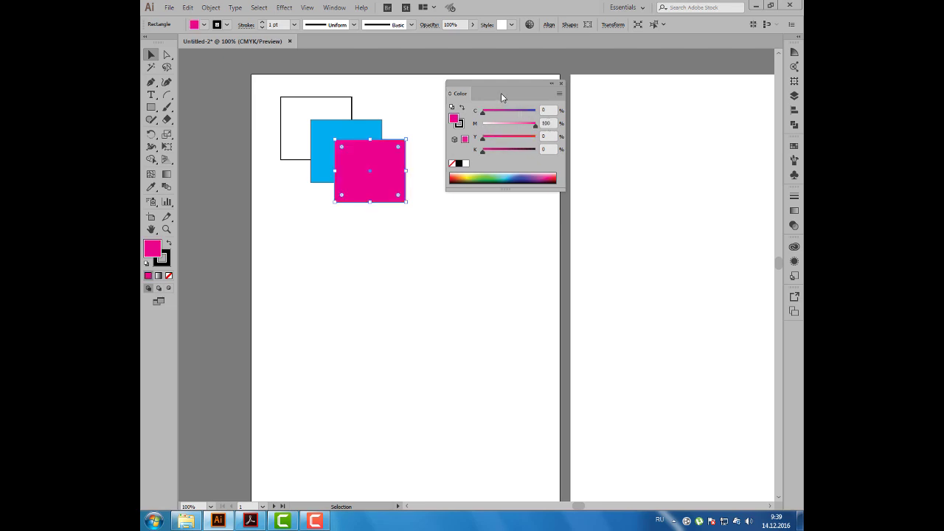
pyautogui.moveTo(501, 93); pyautogui.dragTo(480, 89)
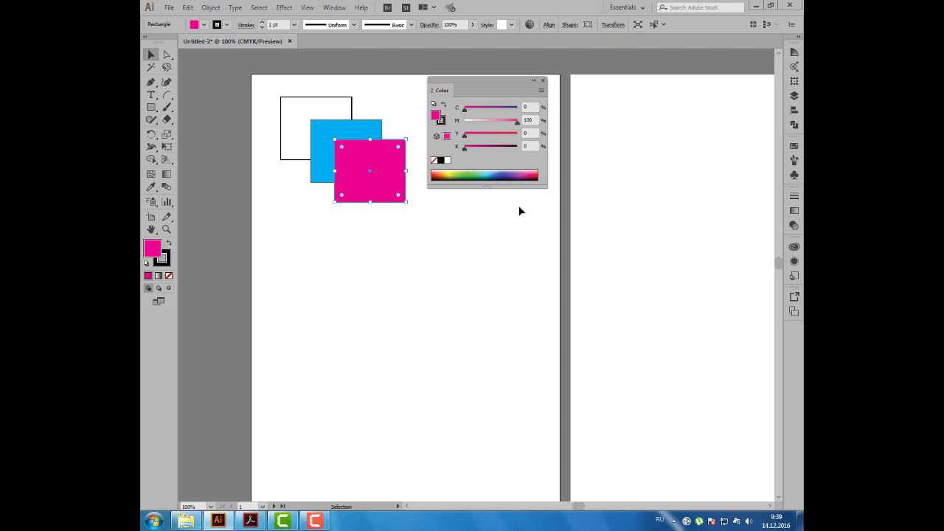
pyautogui.moveTo(377, 176); pyautogui.dragTo(404, 196)
pyautogui.moveTo(503, 124)
pyautogui.mouseDown()
pyautogui.moveTo(463, 138)
pyautogui.moveTo(519, 134)
pyautogui.mouseUp()
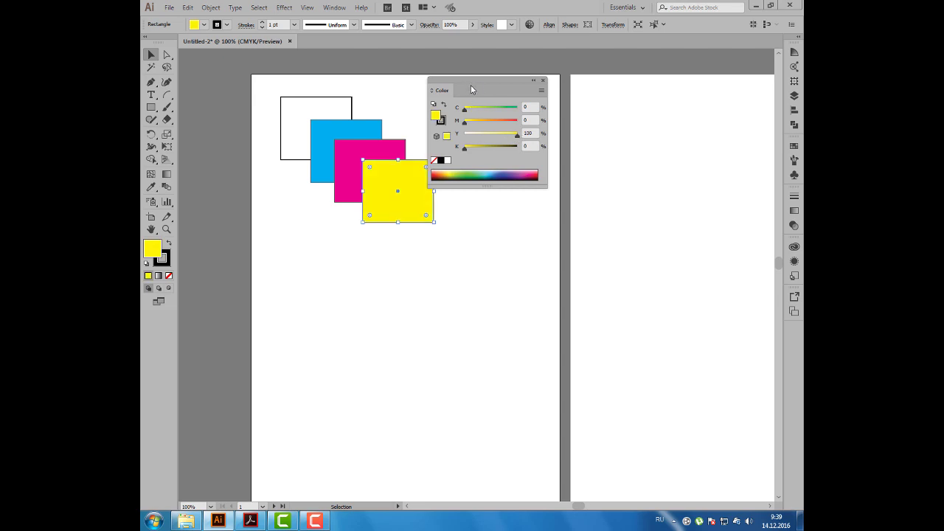
pyautogui.moveTo(470, 84); pyautogui.dragTo(493, 78)
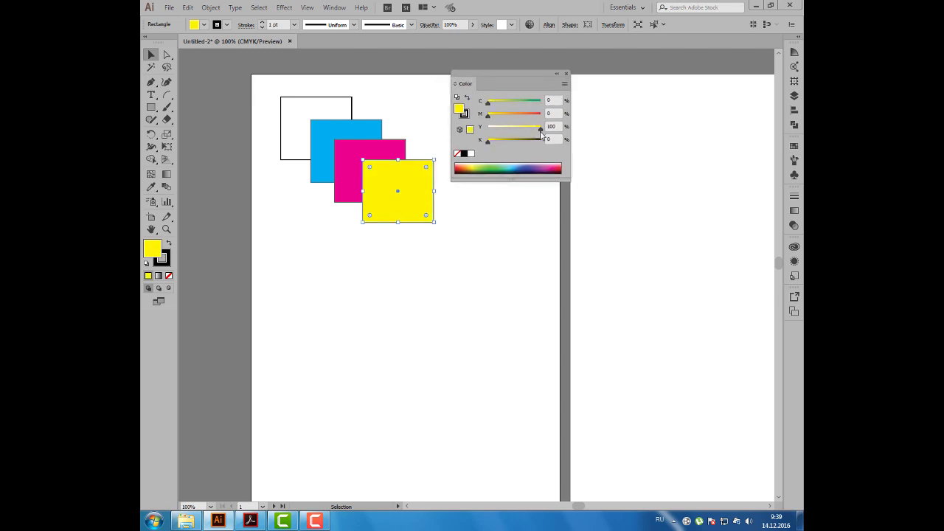
# Add a black square copy, then a white-filled copy below the stack
pyautogui.moveTo(391, 194); pyautogui.dragTo(443, 193)
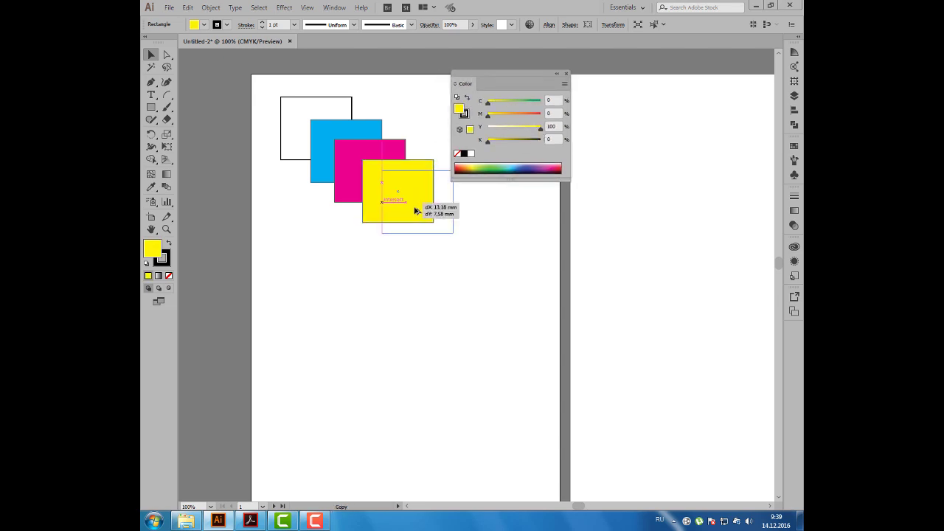
pyautogui.moveTo(540, 128)
pyautogui.mouseDown()
pyautogui.moveTo(485, 128)
pyautogui.moveTo(541, 139)
pyautogui.mouseUp()
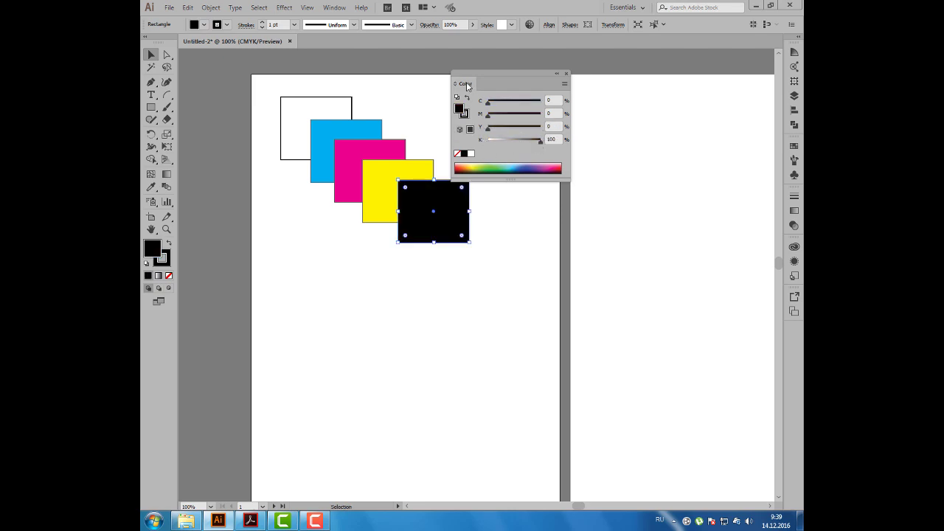
pyautogui.moveTo(467, 83); pyautogui.dragTo(475, 77)
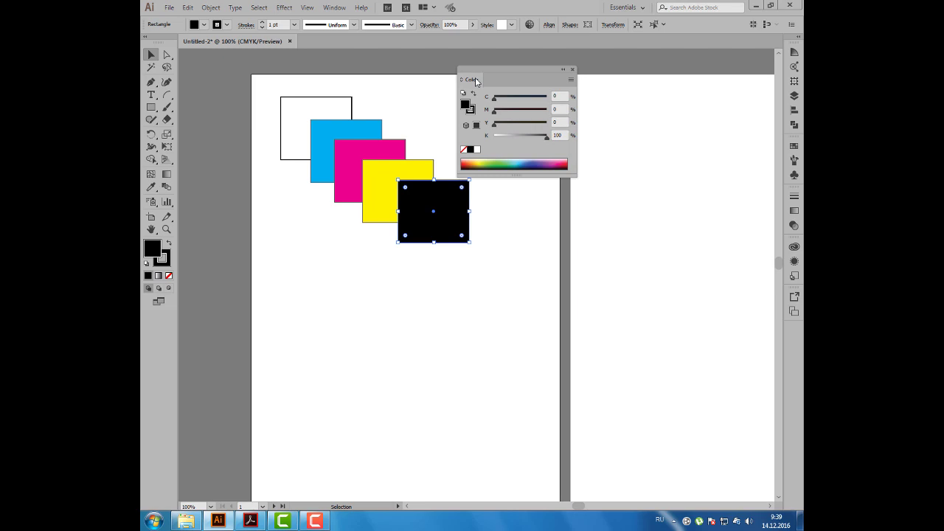
pyautogui.moveTo(475, 78); pyautogui.dragTo(482, 77)
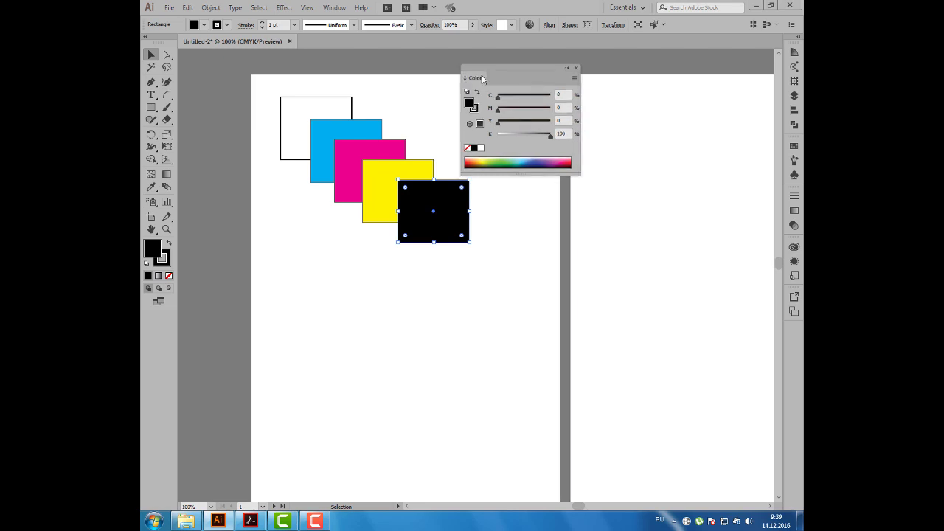
pyautogui.moveTo(433, 214); pyautogui.dragTo(345, 264)
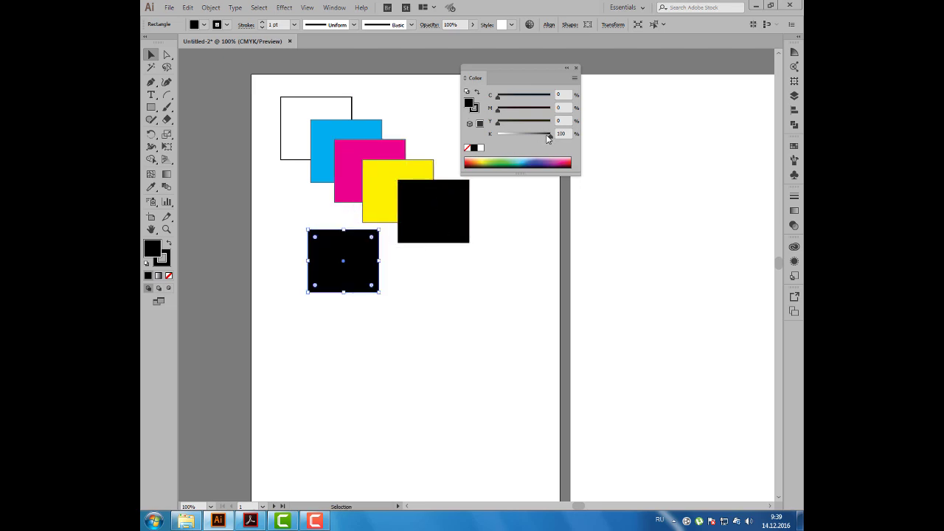
pyautogui.moveTo(550, 137); pyautogui.dragTo(494, 137)
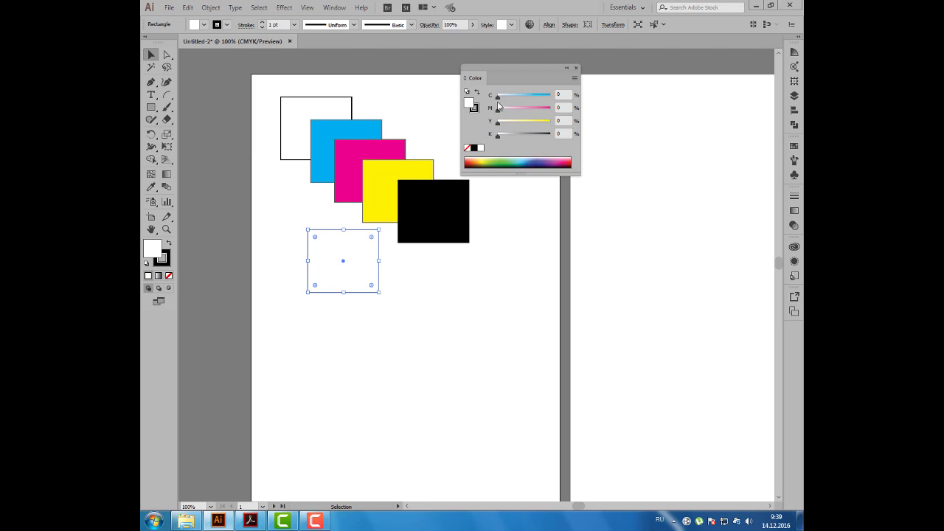
# Turn the new copy green (C 61, Y 100), shrink all six squares, and move it right of the black one
pyautogui.moveTo(499, 98)
pyautogui.mouseDown()
pyautogui.moveTo(532, 101)
pyautogui.moveTo(551, 124)
pyautogui.mouseUp()
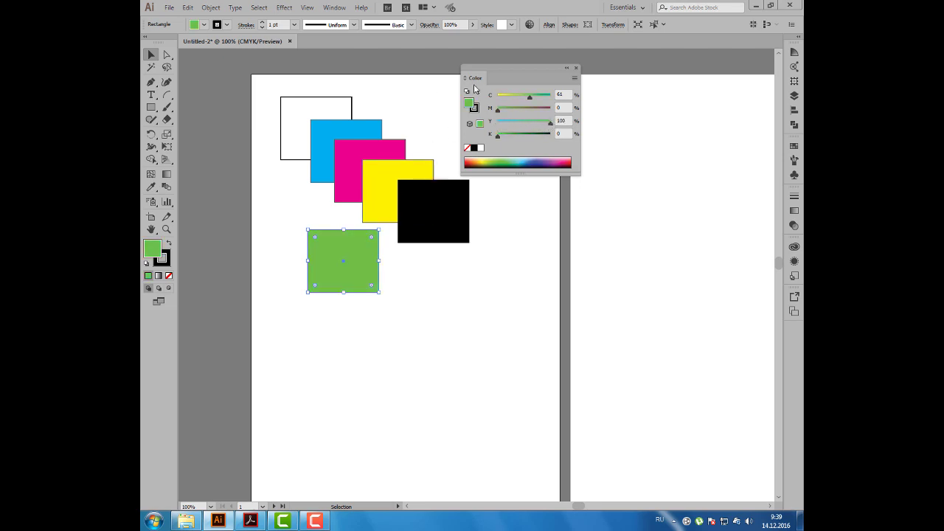
pyautogui.moveTo(482, 79); pyautogui.dragTo(471, 77)
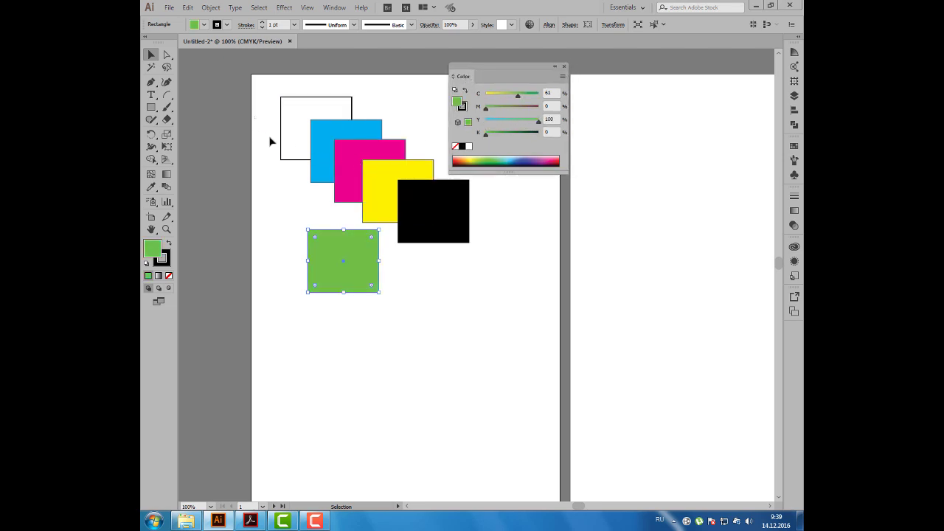
pyautogui.moveTo(255, 117)
pyautogui.mouseDown()
pyautogui.moveTo(470, 289)
pyautogui.moveTo(445, 231)
pyautogui.mouseUp()
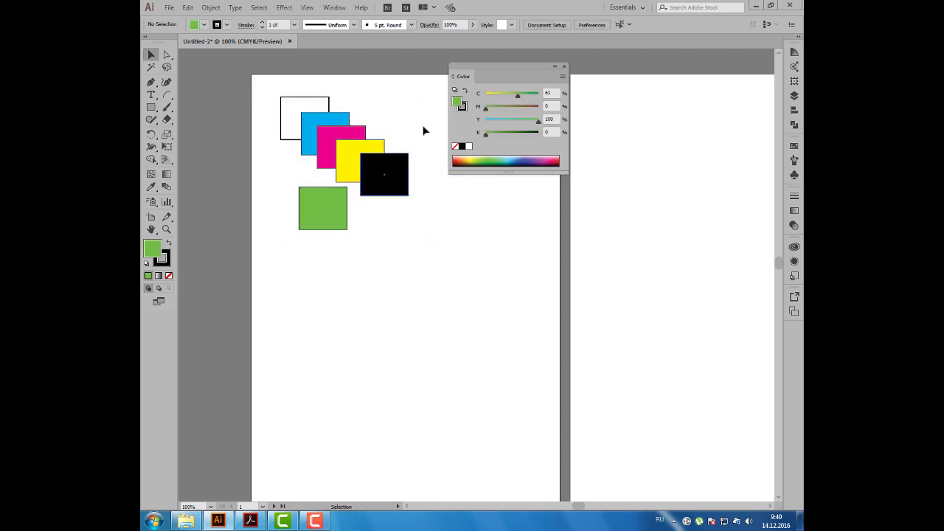
pyautogui.moveTo(463, 76); pyautogui.dragTo(482, 73)
pyautogui.moveTo(332, 215); pyautogui.dragTo(453, 205)
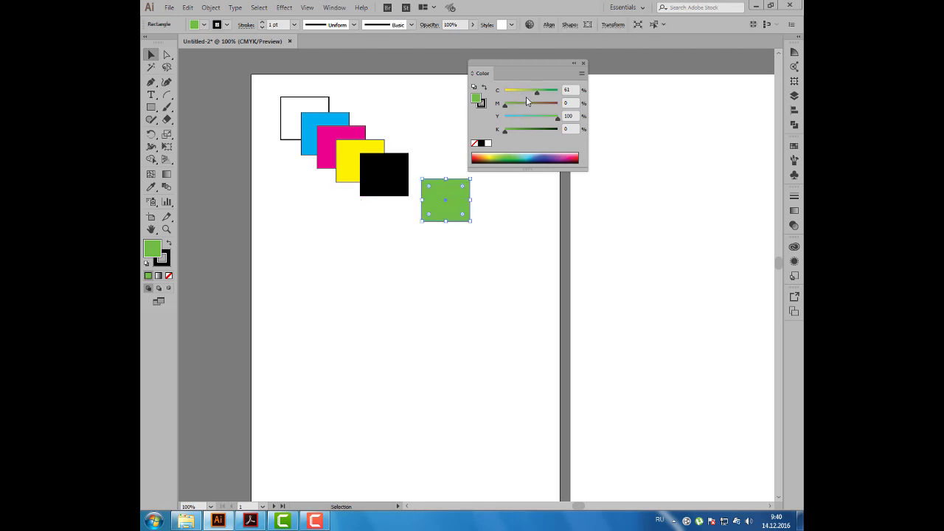
# Try new fill colours for the green square from the Color panel spectrum
pyautogui.click(568, 90)
pyautogui.moveTo(517, 71); pyautogui.dragTo(522, 65)
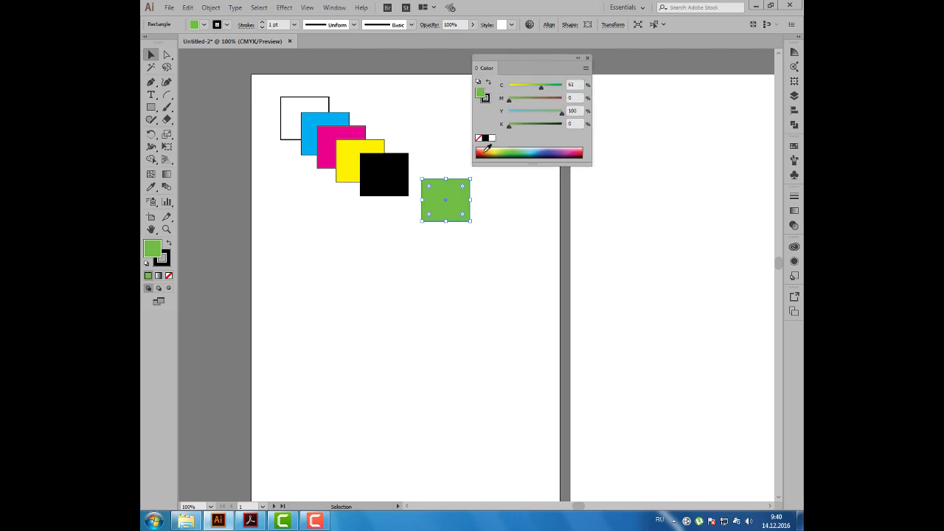
pyautogui.moveTo(483, 150)
pyautogui.mouseDown()
pyautogui.moveTo(543, 150)
pyautogui.moveTo(486, 149)
pyautogui.mouseUp()
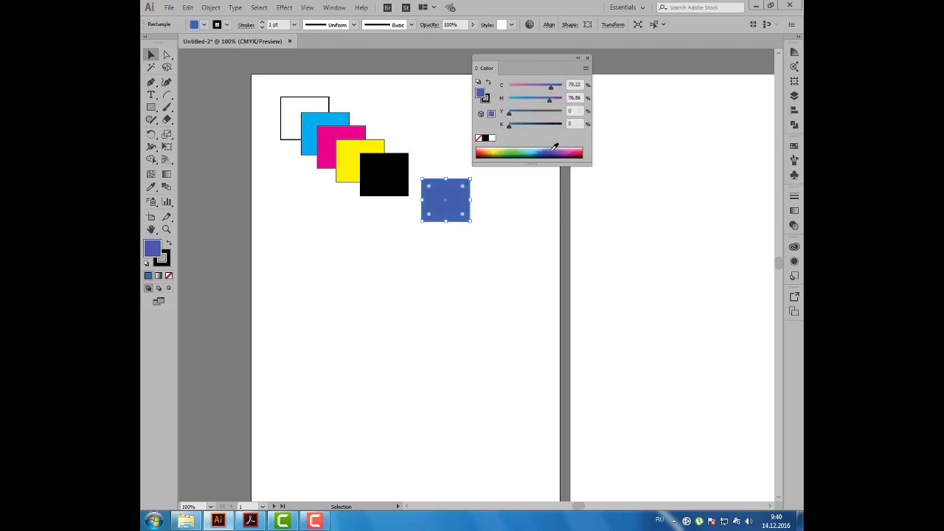
# Fill the separate square with rust brown C 21.57, M 71.37, Y 91, K 9.8 and zoom in
pyautogui.click(484, 152)
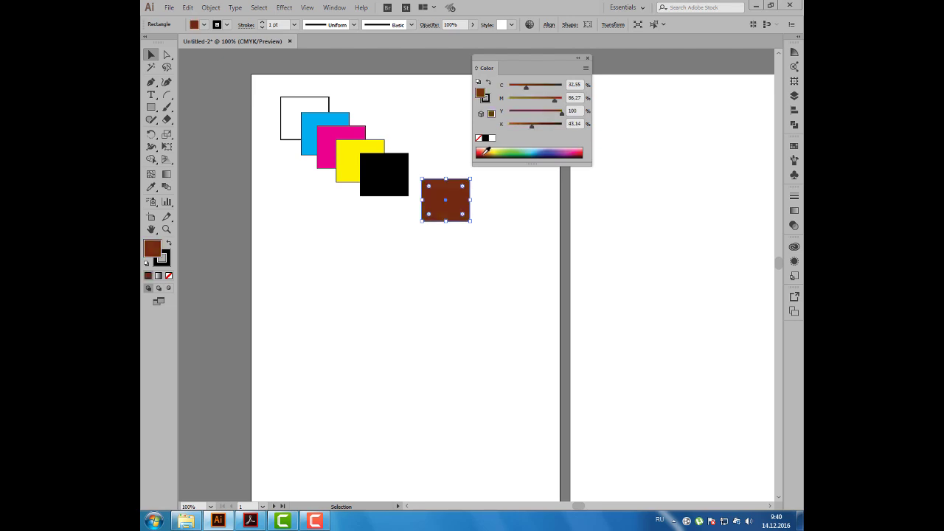
pyautogui.moveTo(486, 151); pyautogui.dragTo(487, 150)
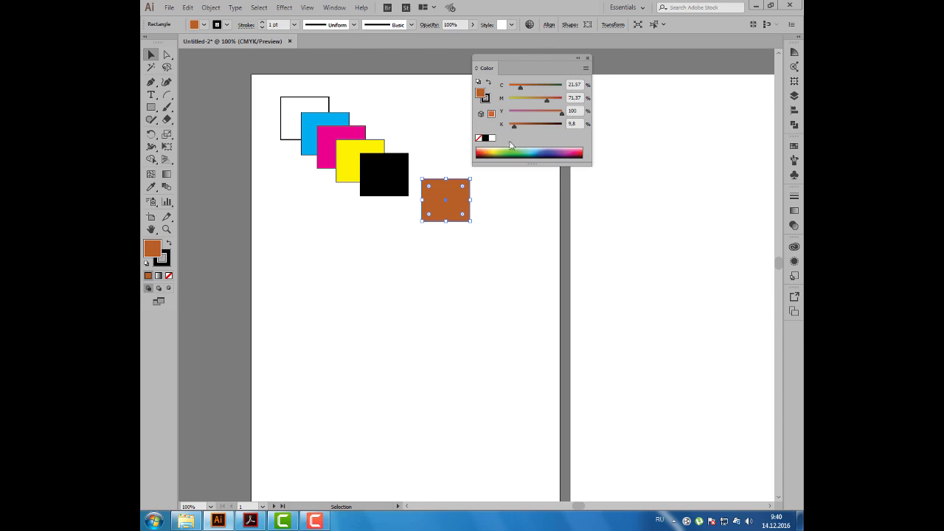
pyautogui.moveTo(561, 114); pyautogui.dragTo(557, 115)
pyautogui.moveTo(513, 65); pyautogui.dragTo(538, 57)
pyautogui.scroll(1, 504, 190)
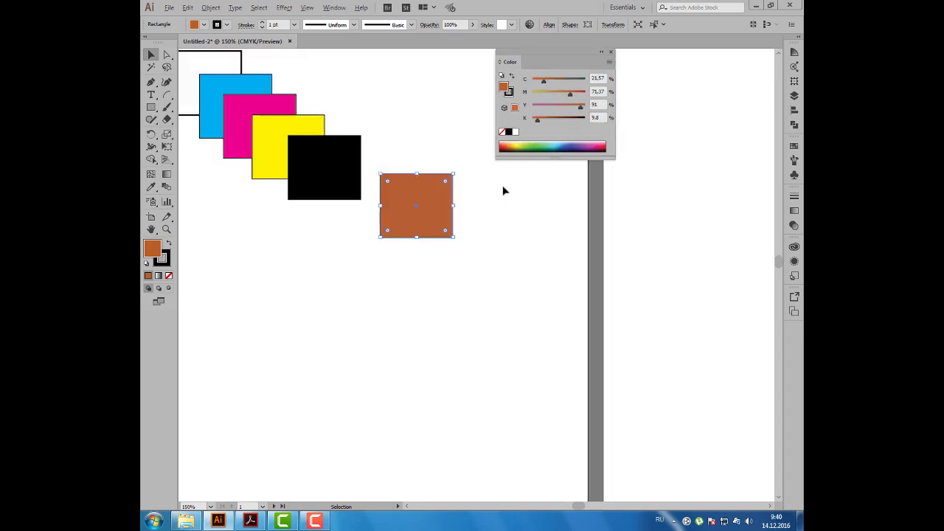
pyautogui.scroll(1, 501, 187)
pyautogui.moveTo(536, 68); pyautogui.dragTo(521, 66)
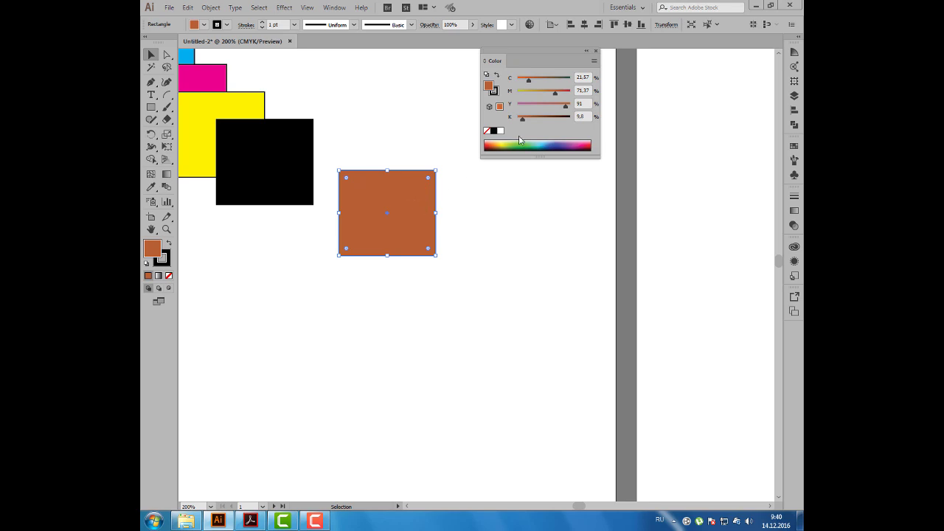
# Make five stepped copies of the rust square, each lighter toward pale peach
pyautogui.click(587, 77)
pyautogui.moveTo(388, 187)
pyautogui.mouseDown()
pyautogui.moveTo(417, 190)
pyautogui.moveTo(435, 217)
pyautogui.mouseUp()
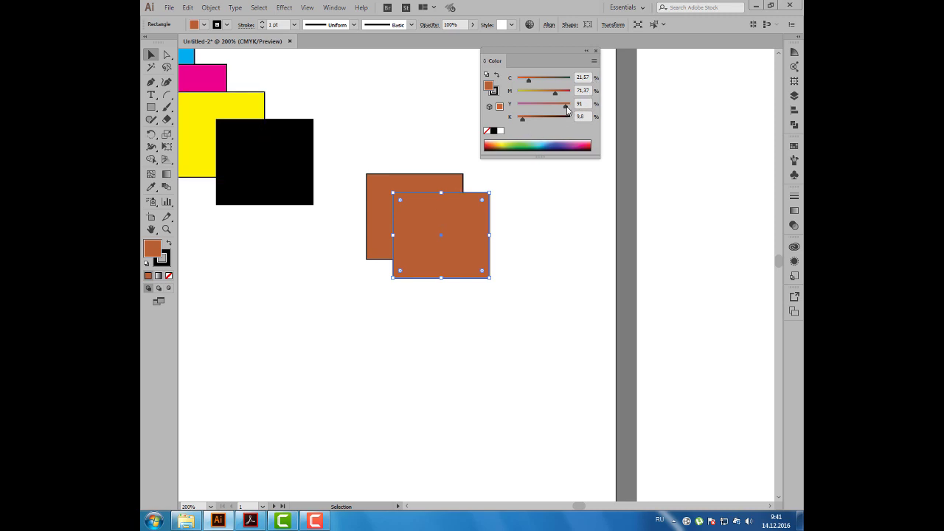
pyautogui.moveTo(567, 110); pyautogui.dragTo(559, 109)
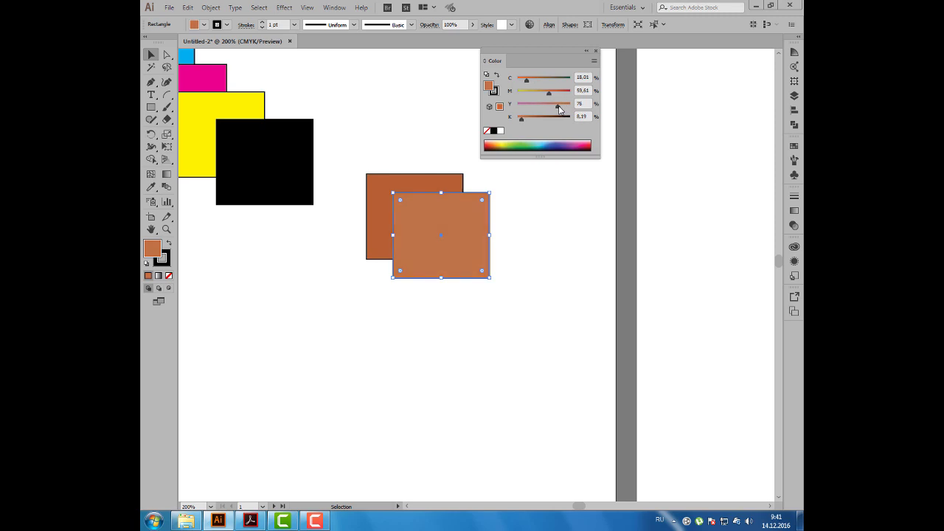
pyautogui.moveTo(473, 213); pyautogui.dragTo(495, 230)
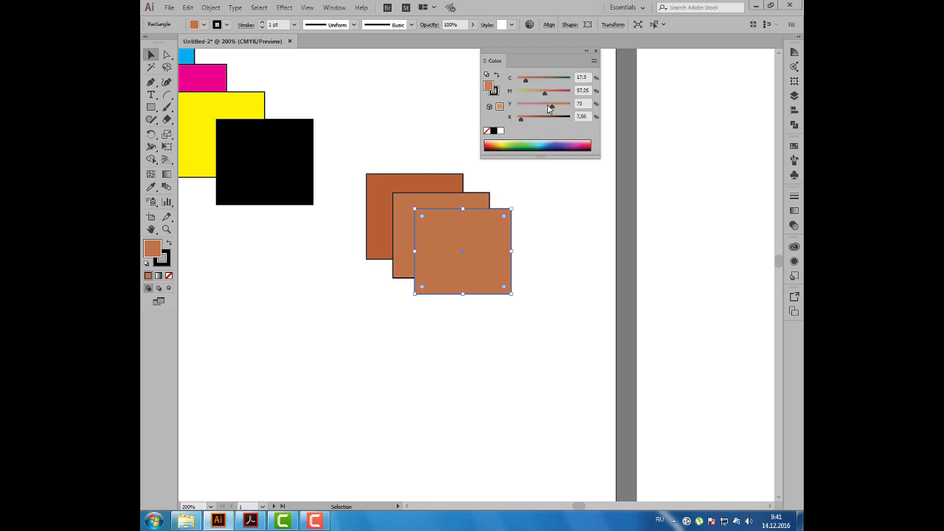
pyautogui.moveTo(557, 106)
pyautogui.mouseDown()
pyautogui.moveTo(544, 108)
pyautogui.moveTo(558, 107)
pyautogui.mouseUp()
pyautogui.moveTo(559, 108); pyautogui.dragTo(552, 108)
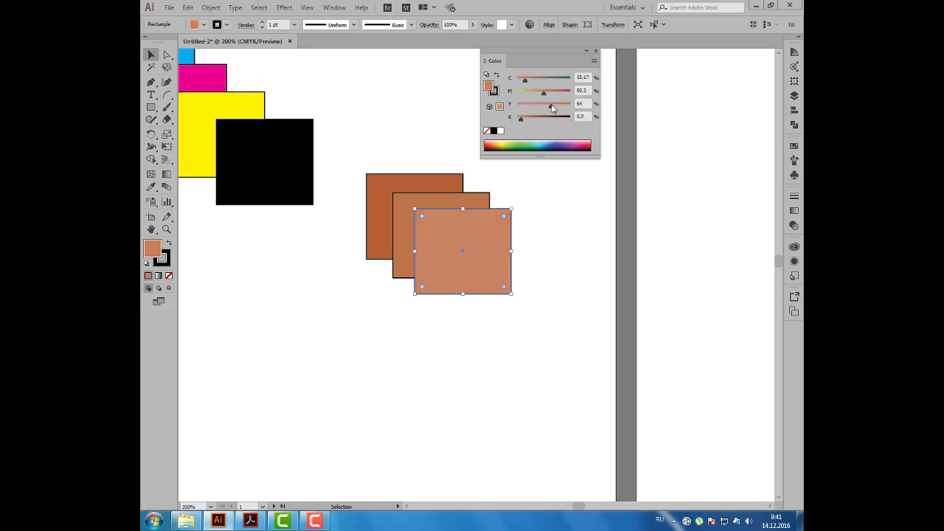
pyautogui.moveTo(480, 236); pyautogui.dragTo(506, 259)
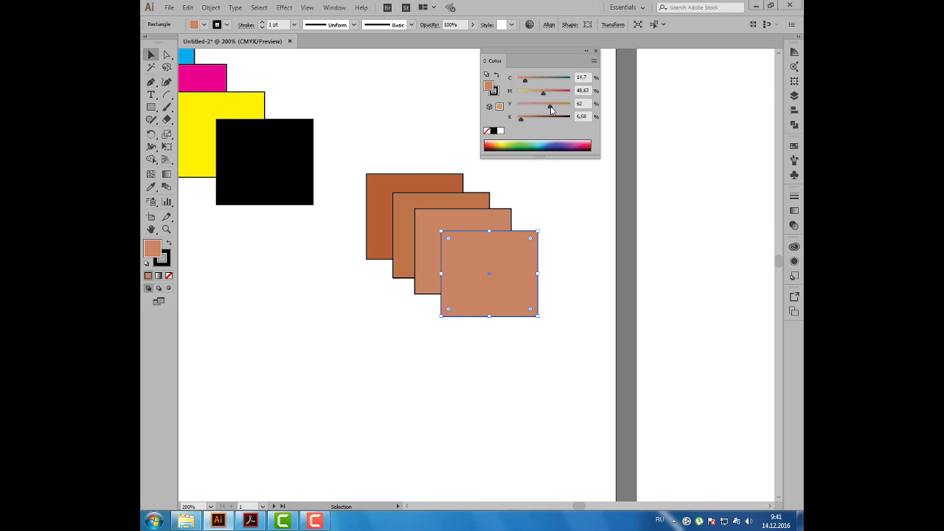
pyautogui.moveTo(552, 105); pyautogui.dragTo(545, 107)
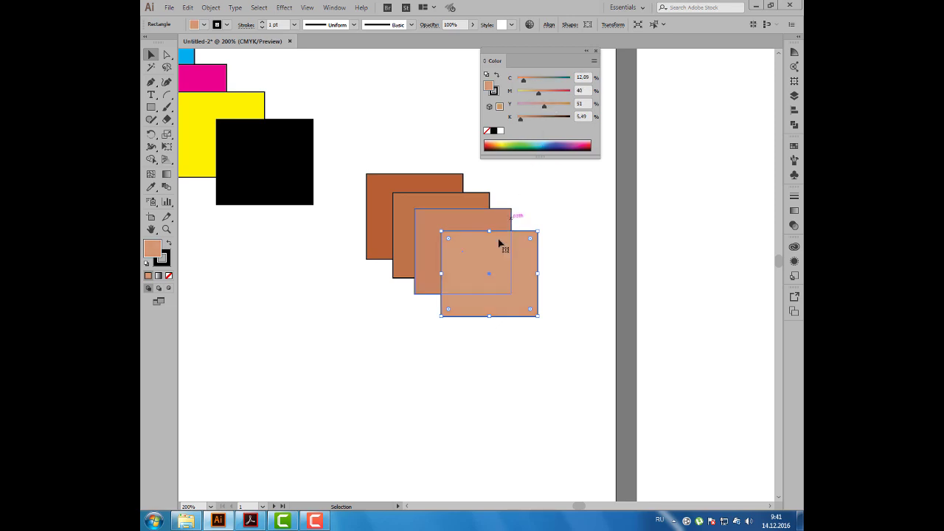
pyautogui.moveTo(488, 250); pyautogui.dragTo(510, 264)
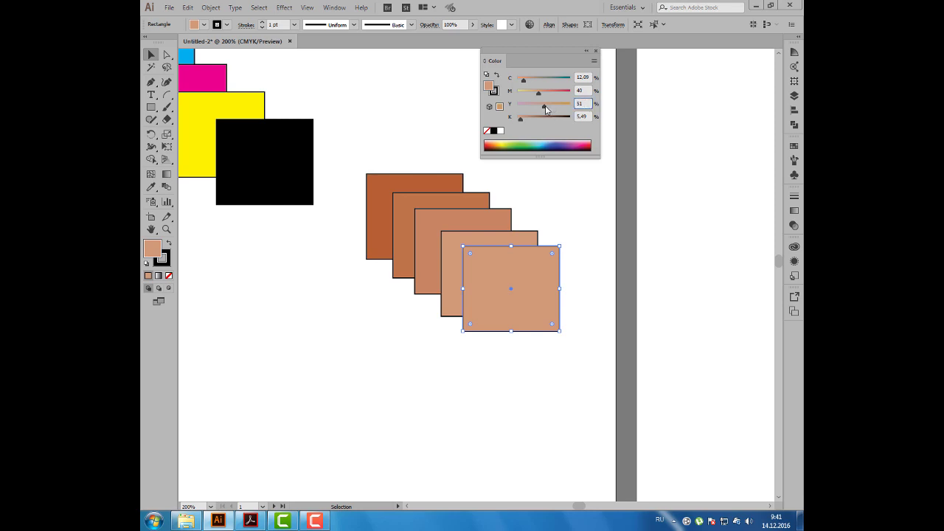
pyautogui.moveTo(544, 105); pyautogui.dragTo(537, 105)
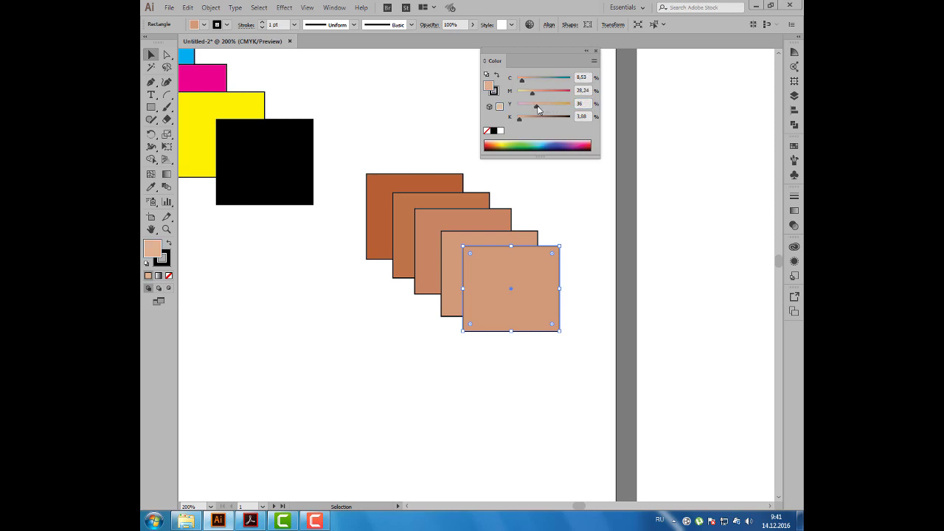
pyautogui.moveTo(490, 270); pyautogui.dragTo(509, 286)
pyautogui.moveTo(538, 106); pyautogui.dragTo(529, 105)
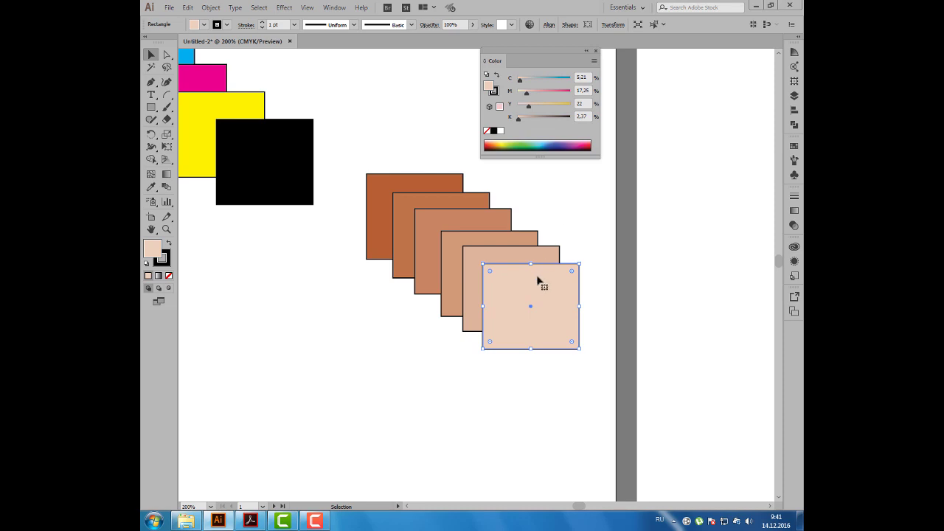
# Add three offset copies that darken back toward rust, then zoom out to the page
pyautogui.moveTo(539, 275); pyautogui.dragTo(527, 301)
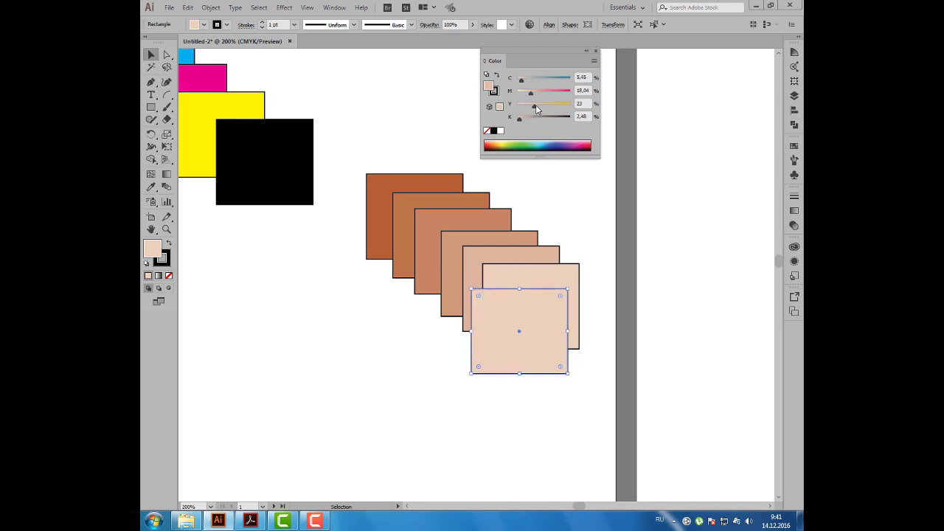
pyautogui.moveTo(529, 109); pyautogui.dragTo(541, 107)
pyautogui.moveTo(534, 311); pyautogui.dragTo(517, 319)
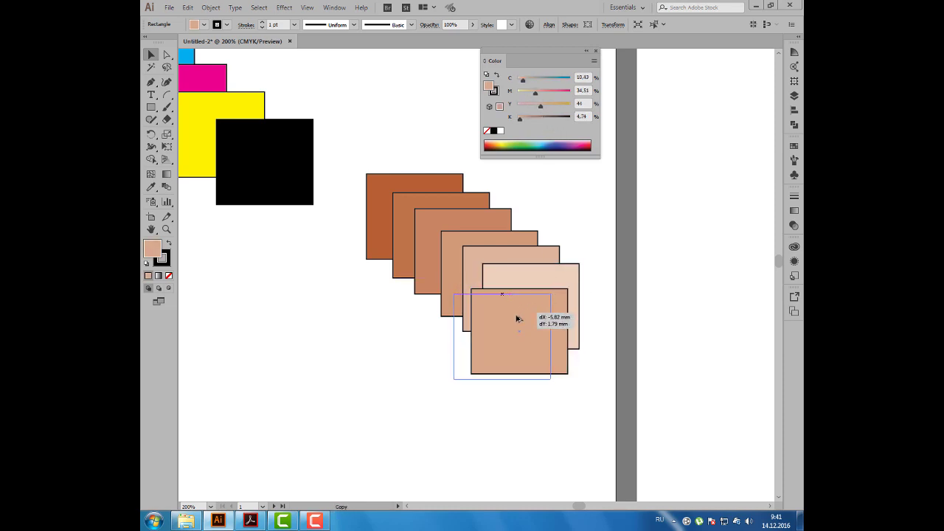
pyautogui.moveTo(540, 107); pyautogui.dragTo(551, 107)
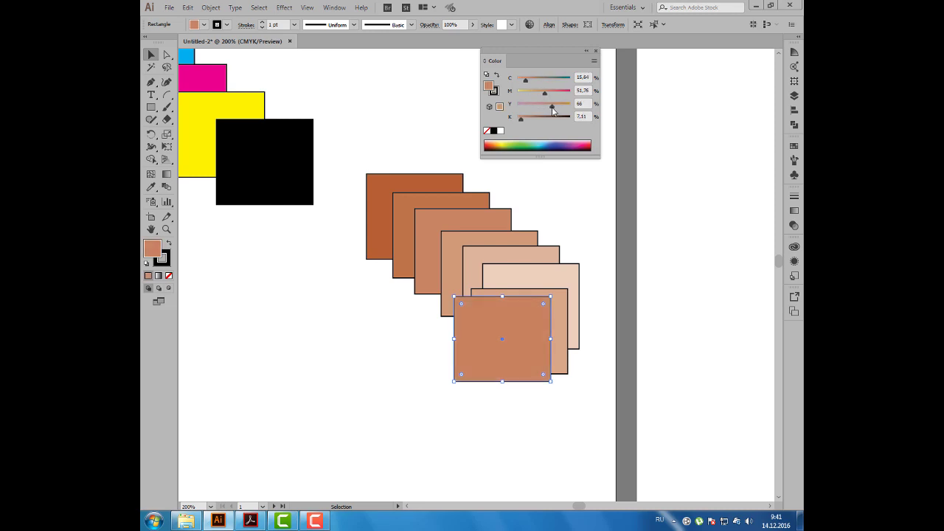
pyautogui.moveTo(524, 300); pyautogui.dragTo(506, 310)
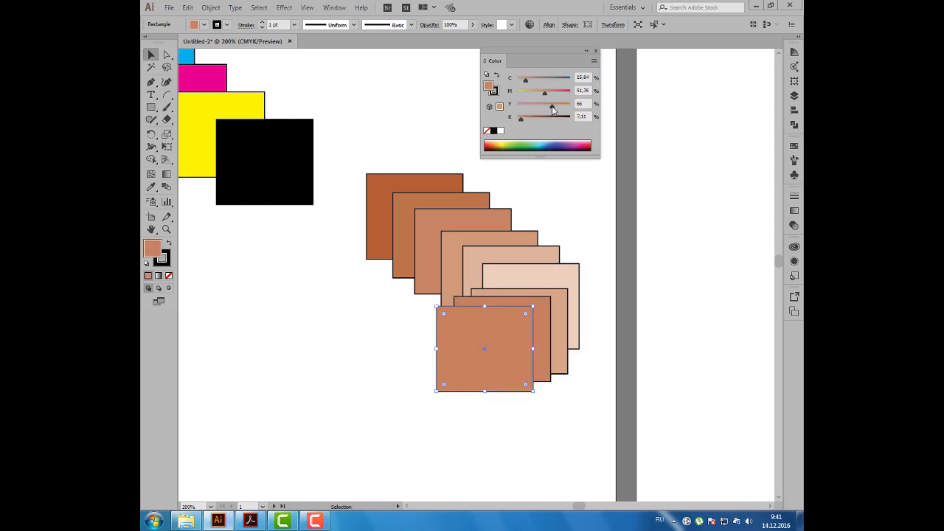
pyautogui.moveTo(552, 106); pyautogui.dragTo(560, 106)
pyautogui.moveTo(446, 201); pyautogui.dragTo(452, 190)
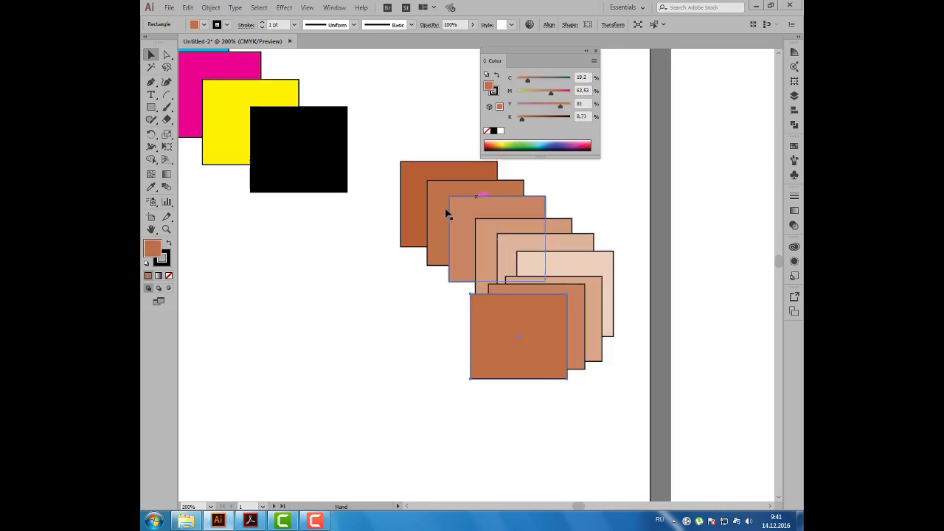
pyautogui.hotkey('ctrl', '-')
pyautogui.hotkey('ctrl', '-')
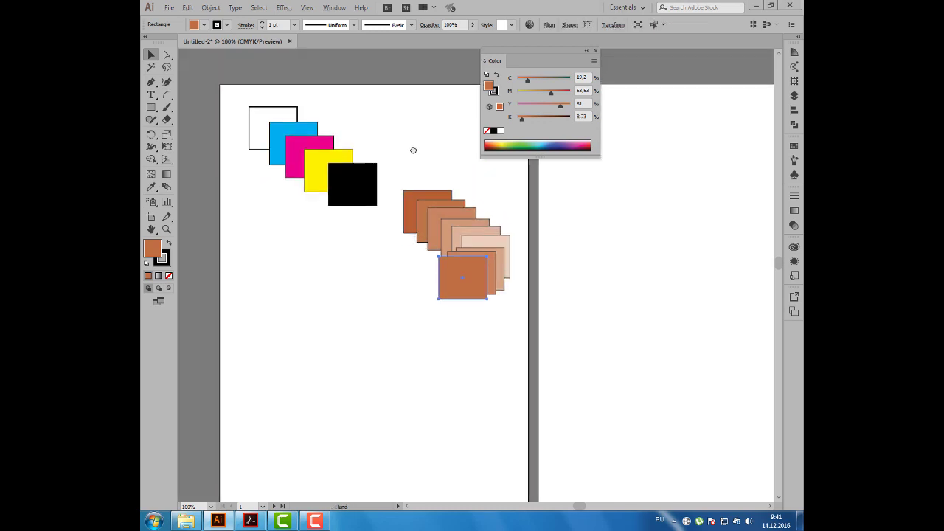
# Copy the brown square to the left and give it a 5 pt outline
pyautogui.moveTo(489, 61); pyautogui.dragTo(422, 65)
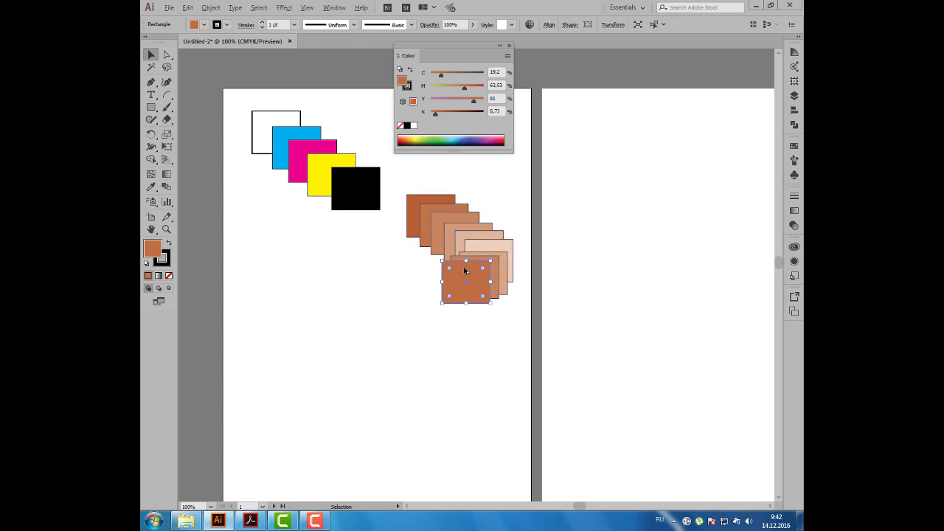
pyautogui.moveTo(460, 270); pyautogui.dragTo(353, 251)
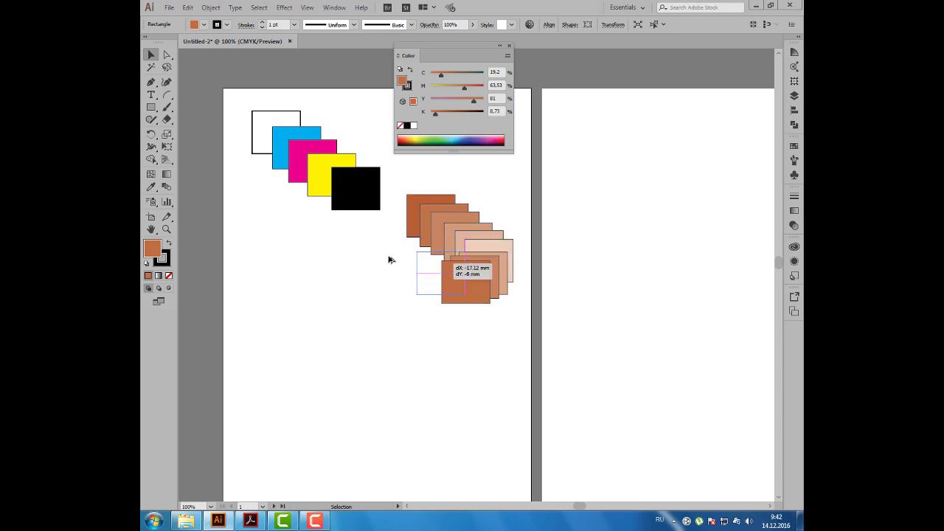
pyautogui.click(264, 23)
pyautogui.click(264, 23)
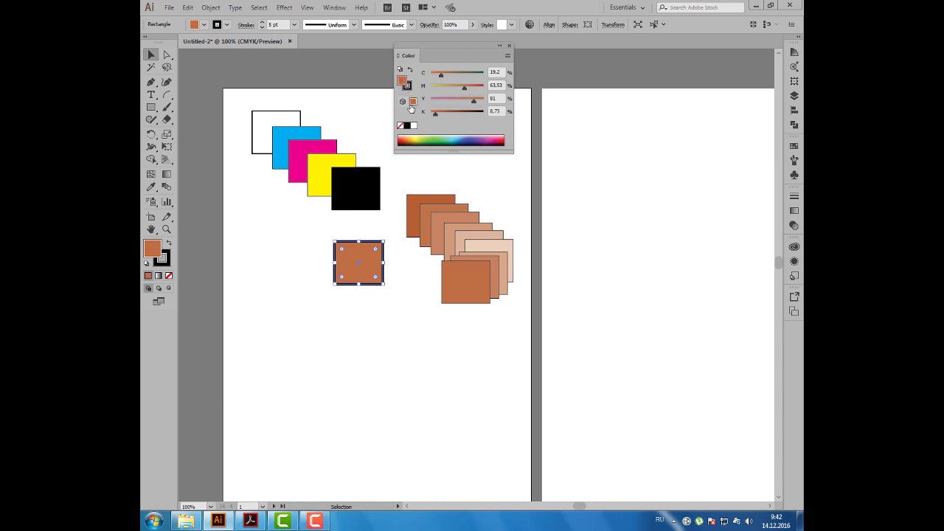
pyautogui.click(411, 126)
pyautogui.click(406, 126)
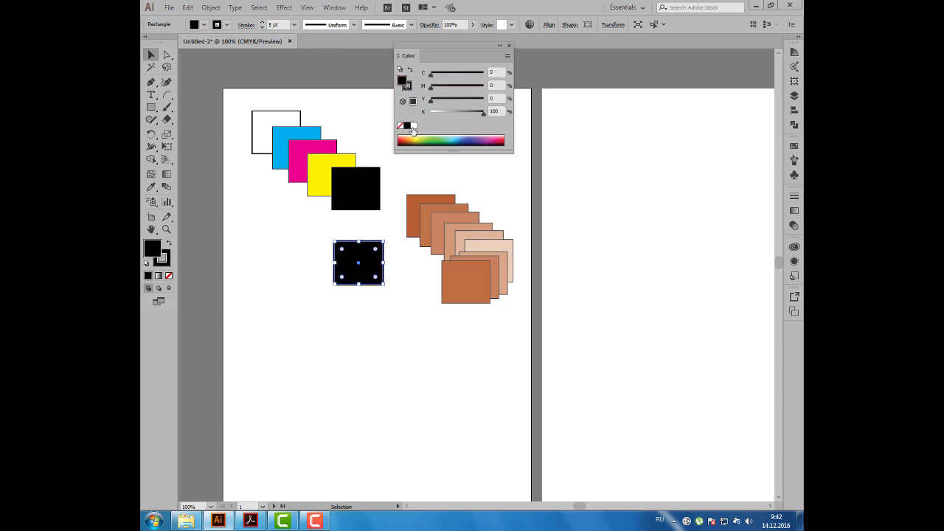
# Make the square's outline dark green and its fill yellow-green (C 16.47, Y 100)
pyautogui.click(406, 88)
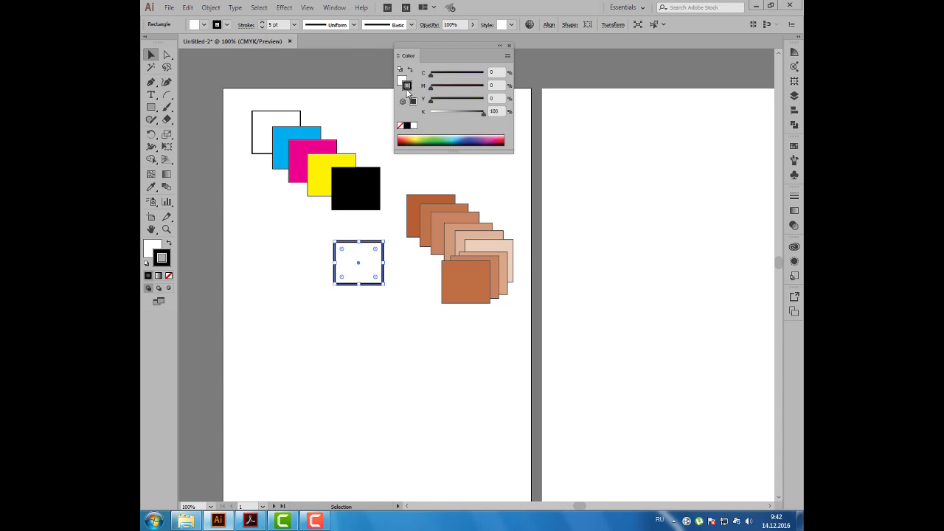
pyautogui.moveTo(432, 137); pyautogui.dragTo(446, 139)
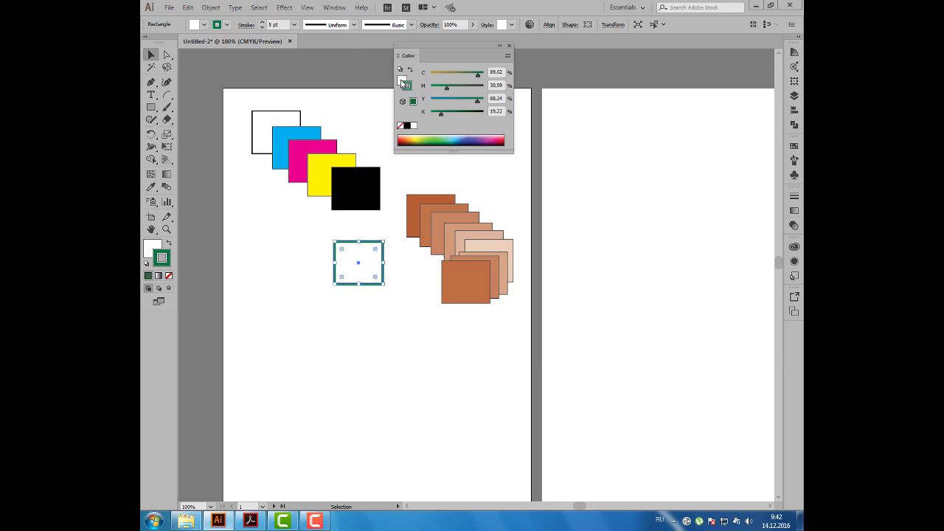
pyautogui.click(404, 81)
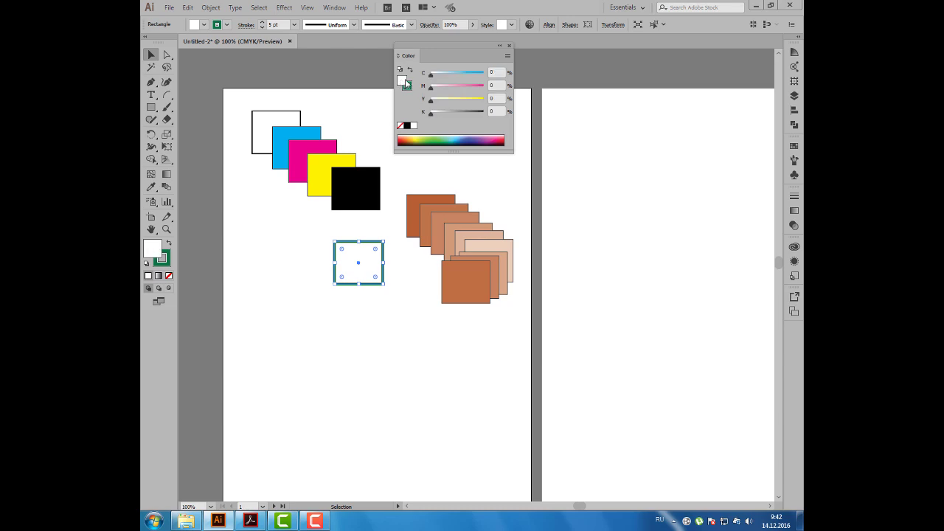
pyautogui.click(419, 137)
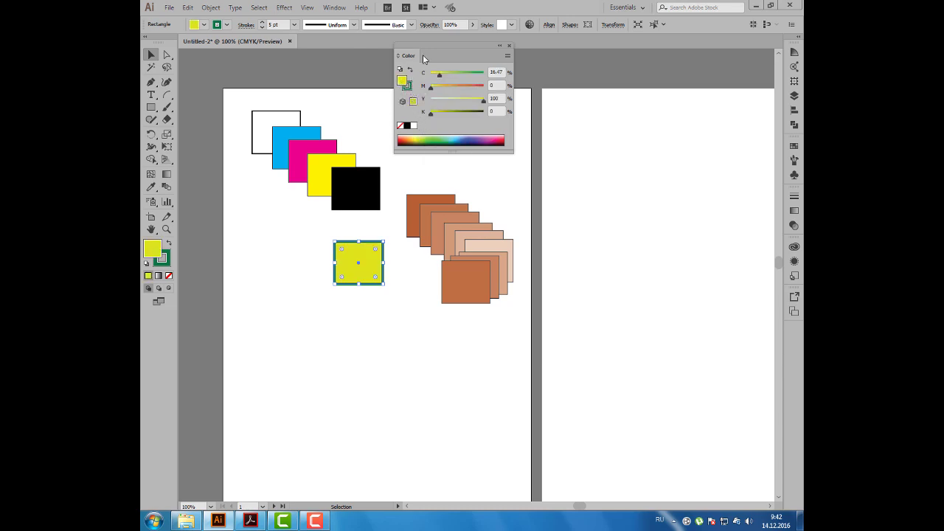
pyautogui.moveTo(422, 54); pyautogui.dragTo(428, 63)
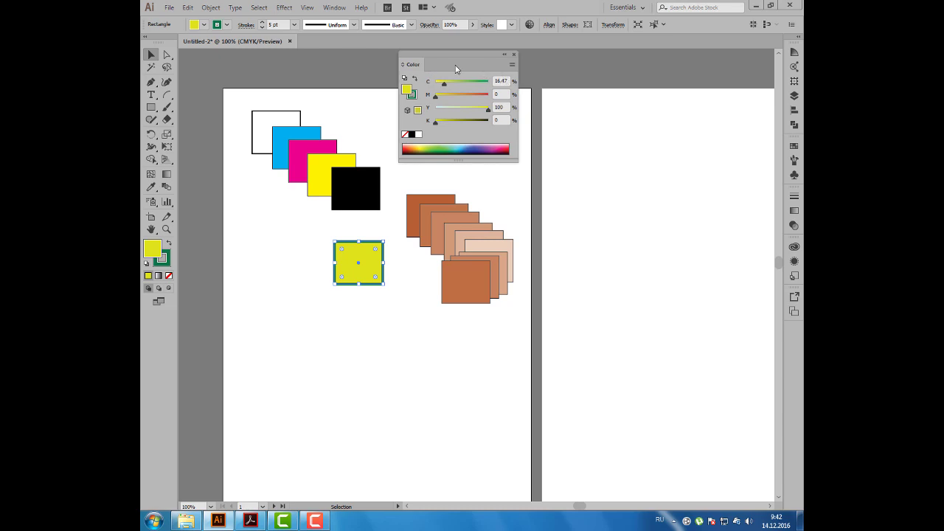
pyautogui.moveTo(440, 62); pyautogui.dragTo(434, 61)
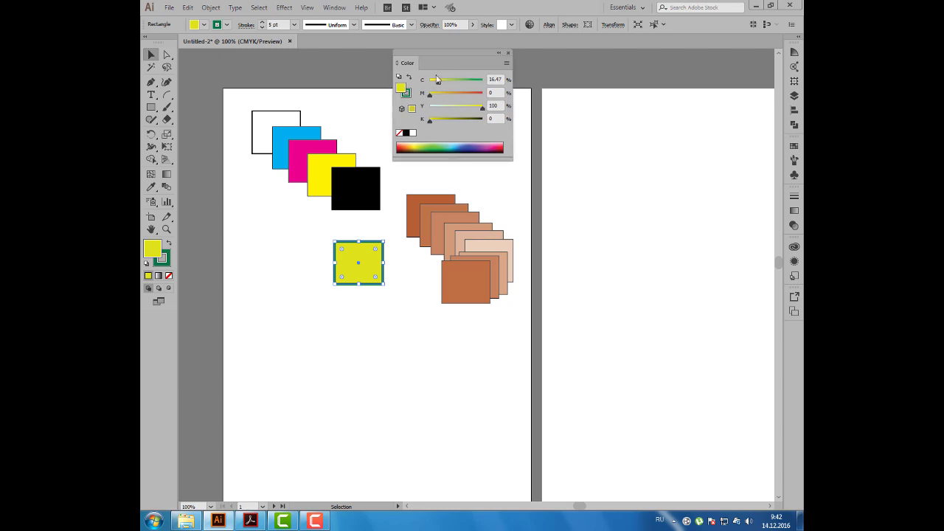
pyautogui.scroll(-1, 374, 135)
# Alt-drag a copy of the green-outlined yellow square lower on the page, then zoom back to actual size
pyautogui.moveTo(363, 122); pyautogui.dragTo(345, 129)
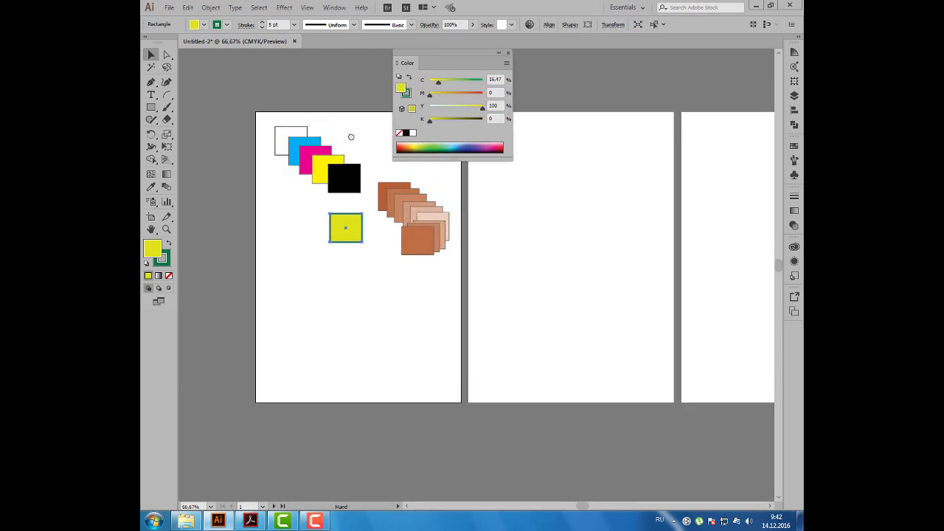
pyautogui.click(246, 145)
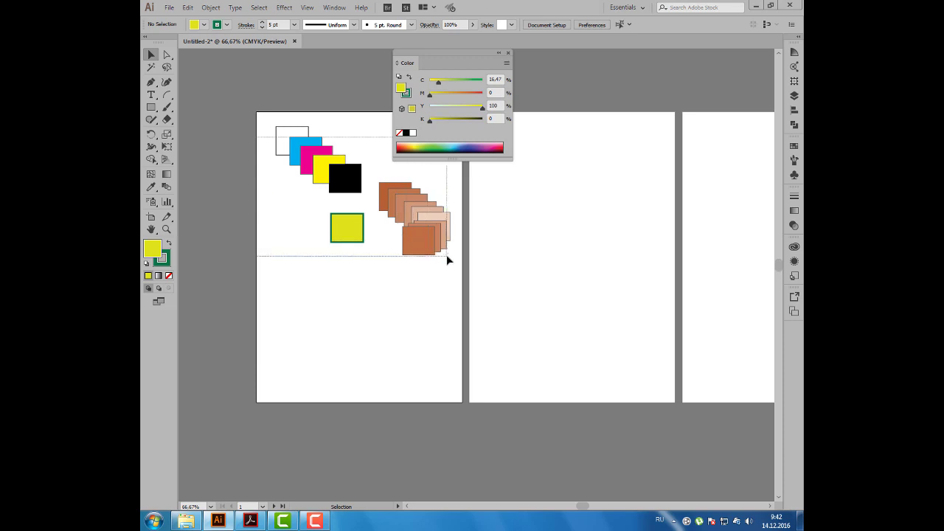
pyautogui.moveTo(408, 237)
pyautogui.mouseDown()
pyautogui.moveTo(446, 256)
pyautogui.moveTo(372, 196)
pyautogui.mouseUp()
pyautogui.click(383, 188)
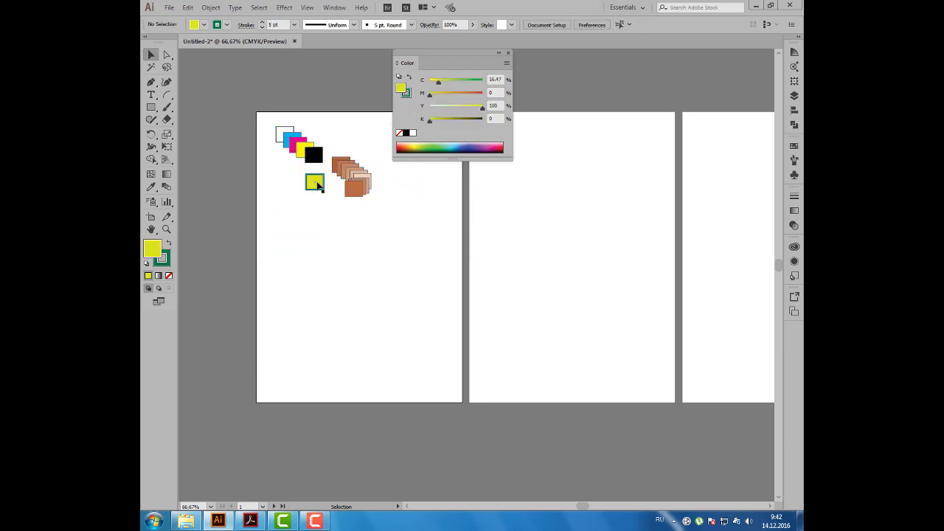
pyautogui.moveTo(312, 182); pyautogui.dragTo(288, 255)
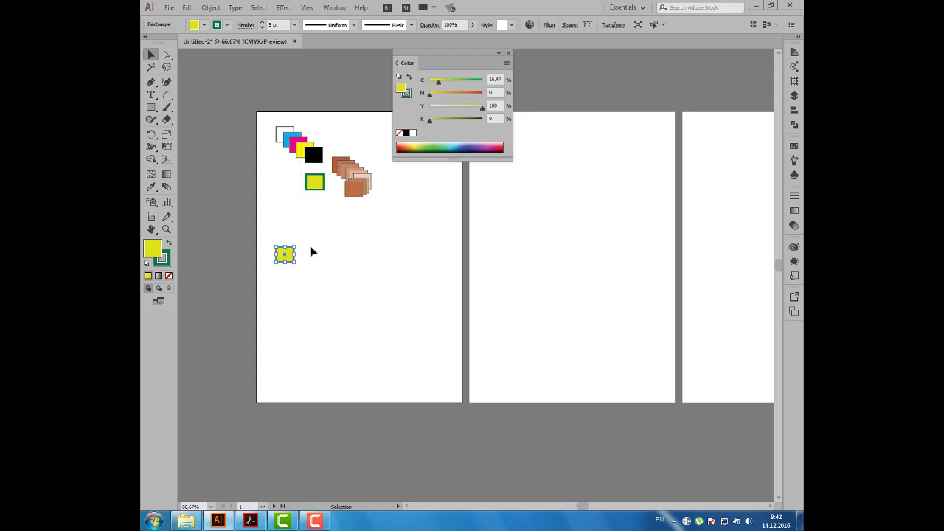
pyautogui.hotkey('ctrl', '1')
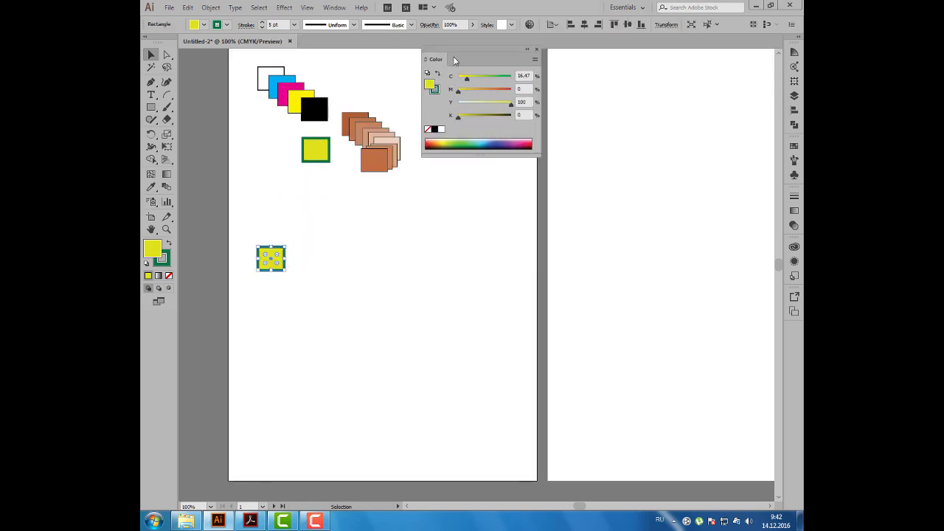
pyautogui.click(328, 7)
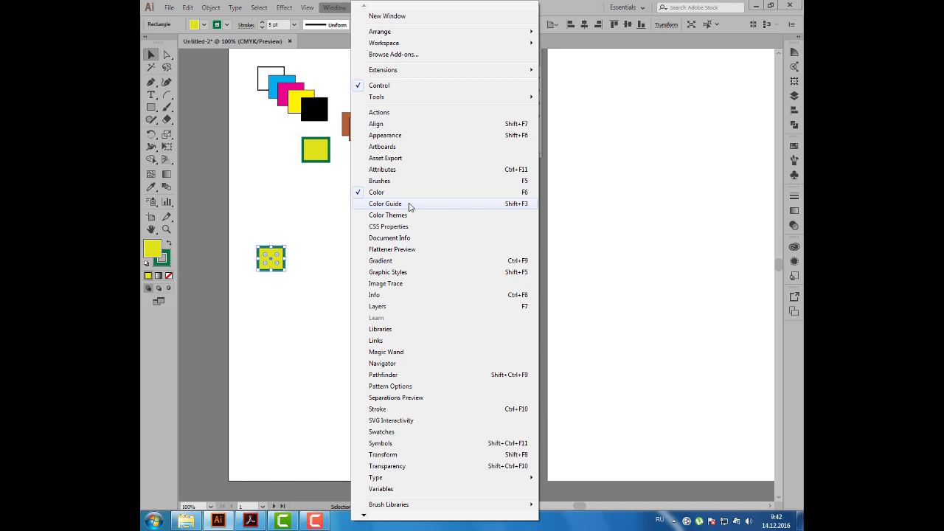
# Float the Color Guide panel over the canvas and make it taller
pyautogui.click(411, 207)
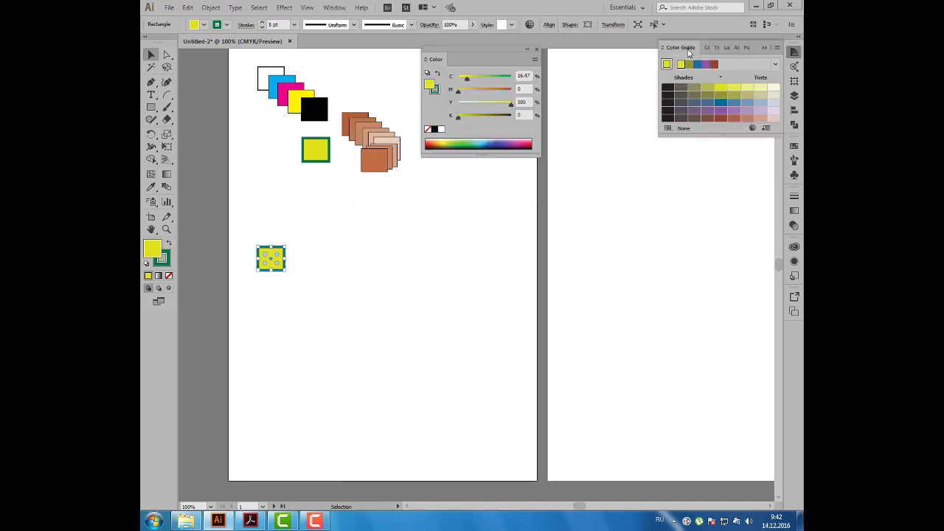
pyautogui.moveTo(686, 48); pyautogui.dragTo(513, 133)
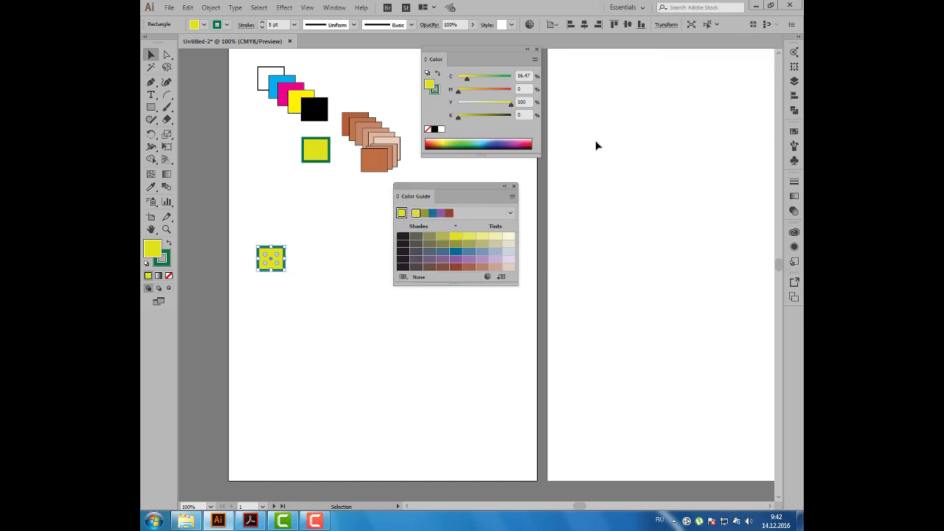
pyautogui.moveTo(477, 196); pyautogui.dragTo(490, 186)
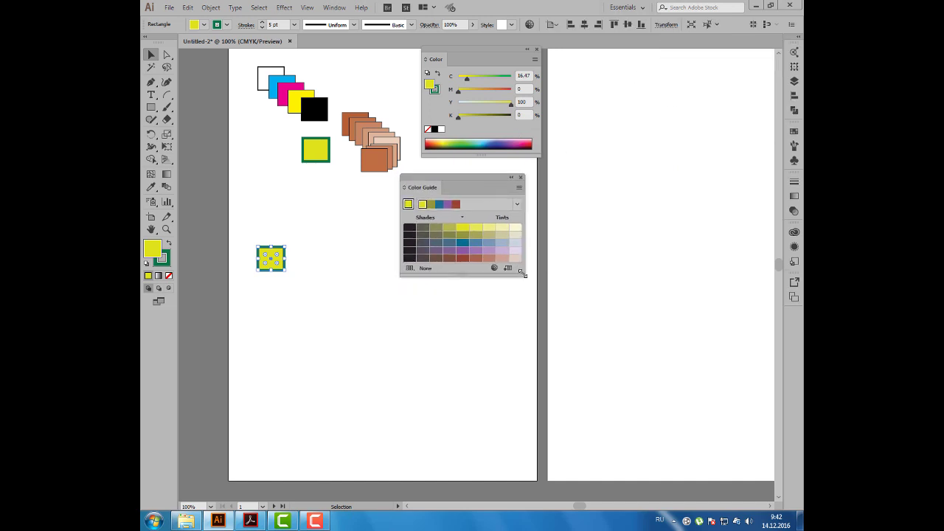
pyautogui.moveTo(523, 277); pyautogui.dragTo(530, 281)
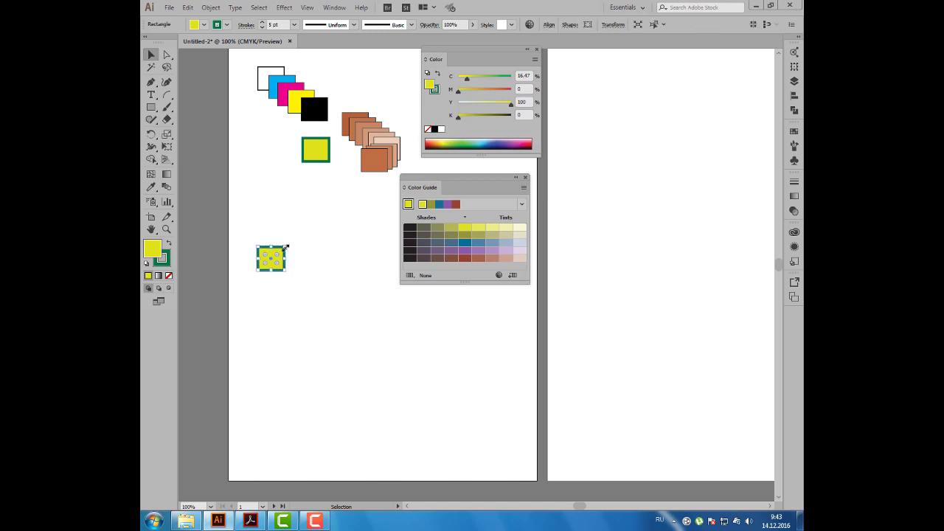
# Enlarge the lower square, fill it red-orange (C 12.94, M 81.96, Y 100, K 3.53), and check the Harmony Rules list
pyautogui.moveTo(285, 246); pyautogui.dragTo(331, 206)
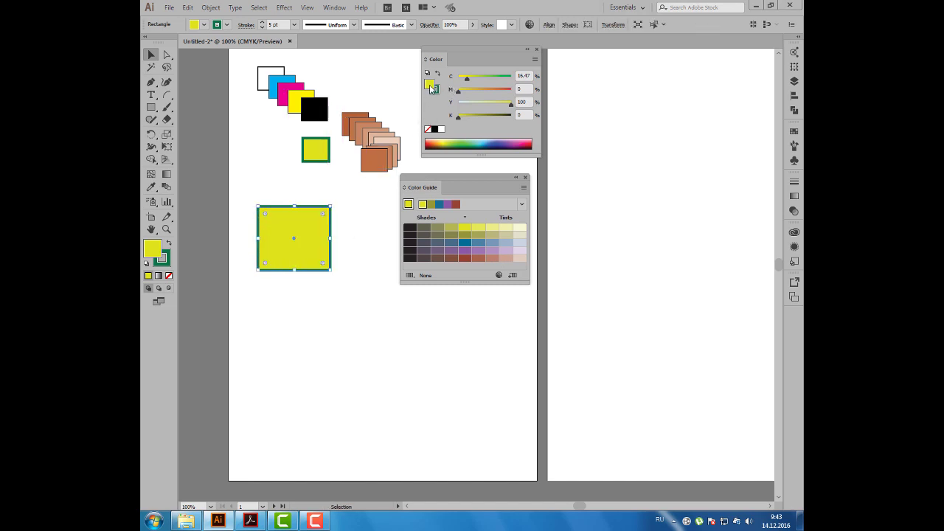
pyautogui.click(436, 141)
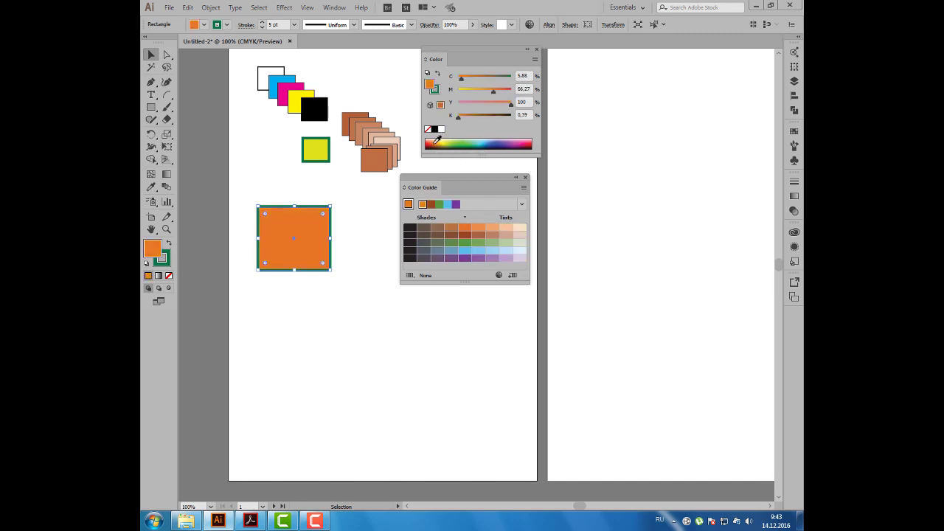
pyautogui.click(435, 141)
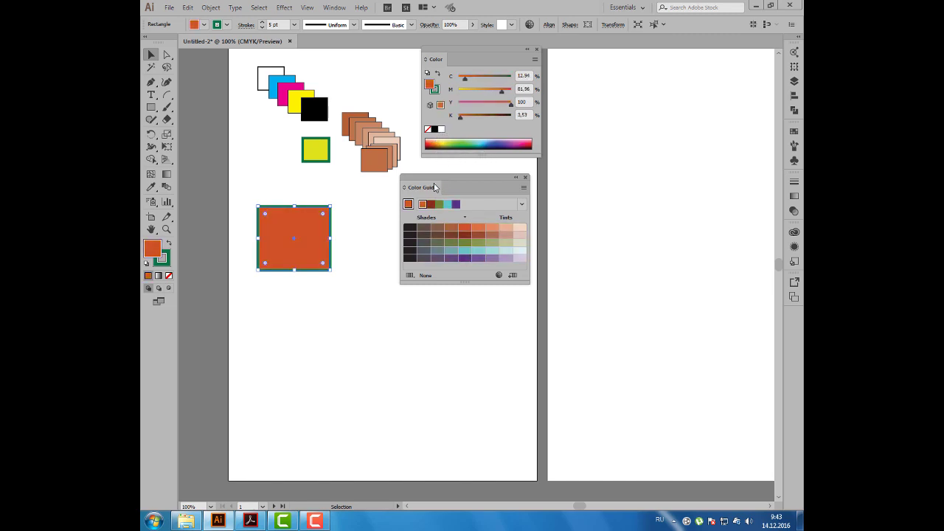
pyautogui.moveTo(428, 191); pyautogui.dragTo(420, 198)
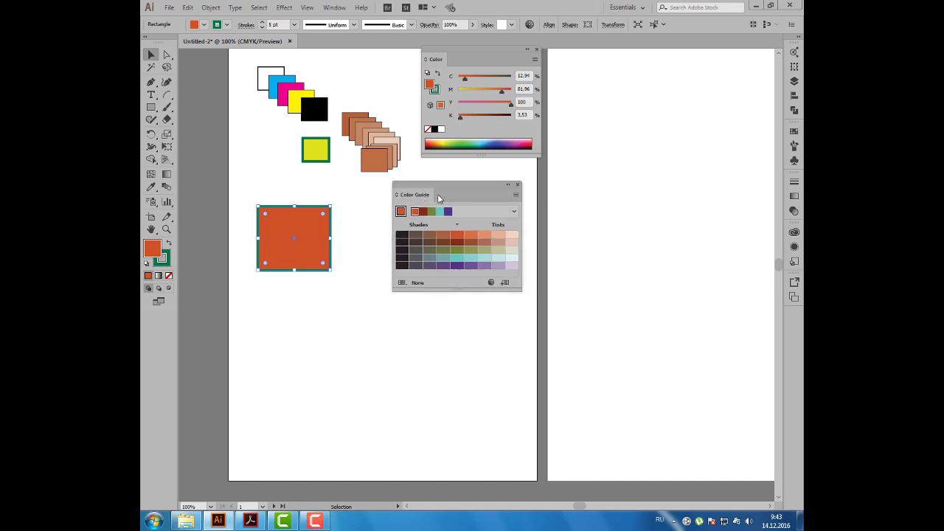
pyautogui.click(513, 212)
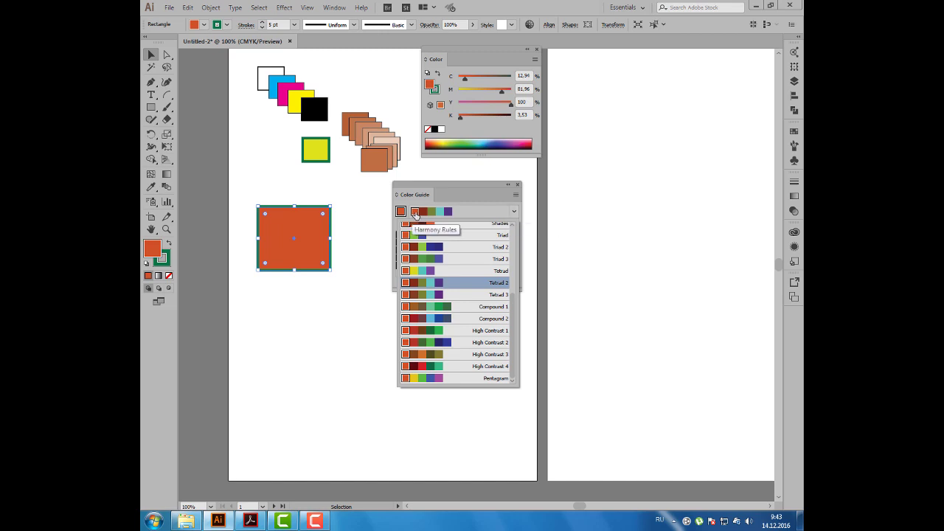
pyautogui.click(450, 212)
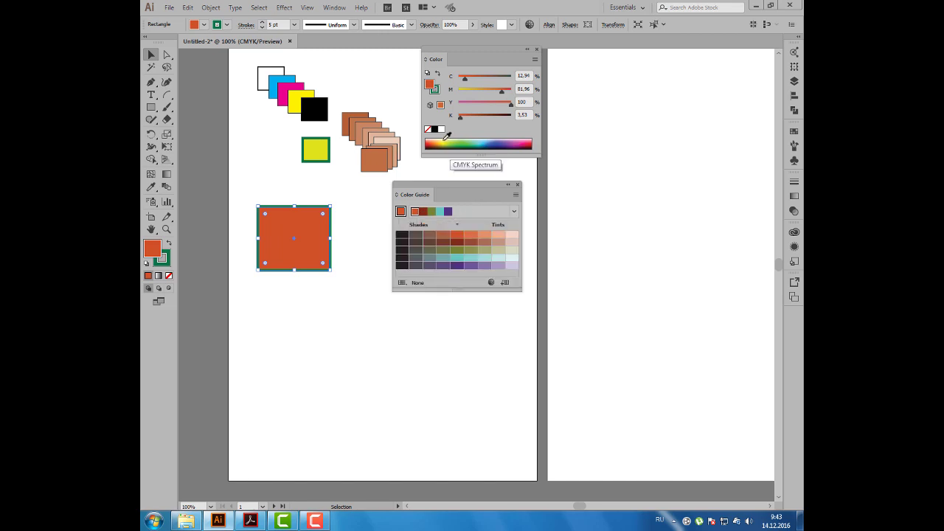
# Fill the square pale yellow-green (C 18.82, Y 71.37) and check the Harmony Rules list
pyautogui.moveTo(458, 59); pyautogui.dragTo(455, 59)
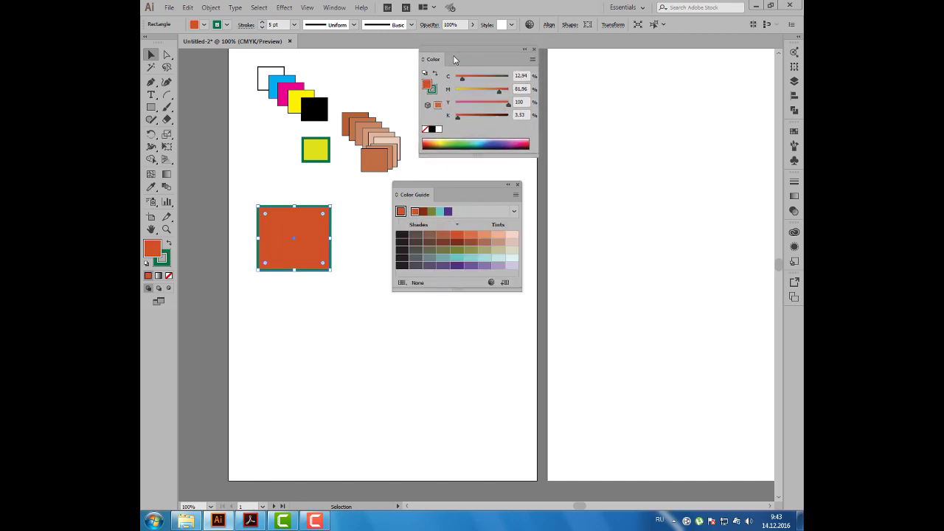
pyautogui.click(445, 140)
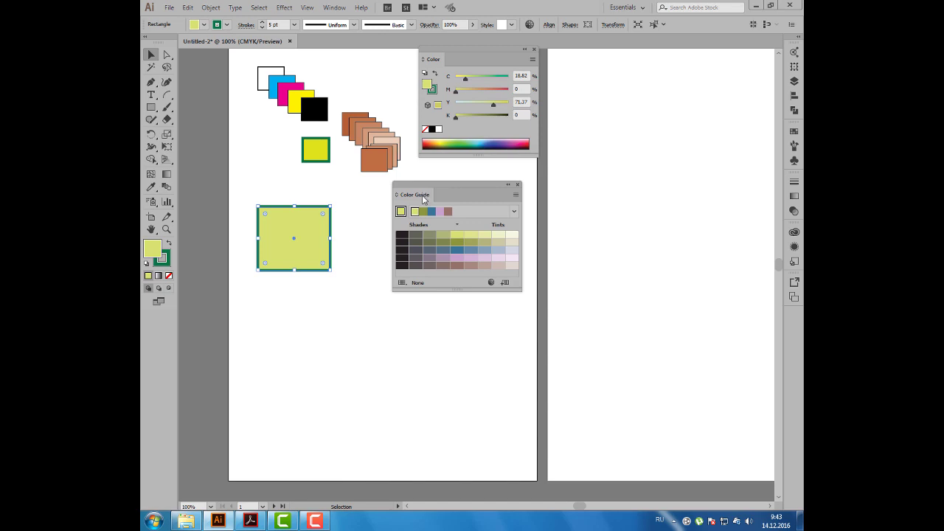
pyautogui.click(513, 211)
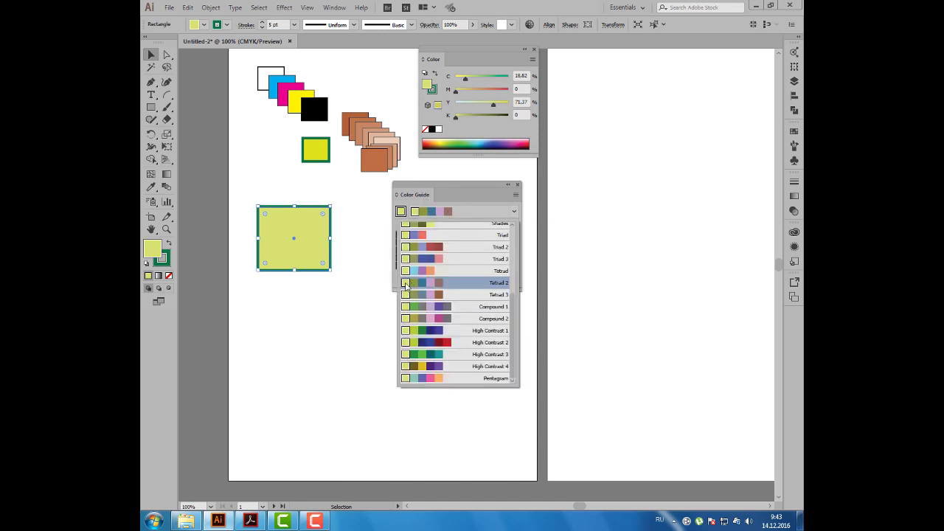
pyautogui.click(455, 188)
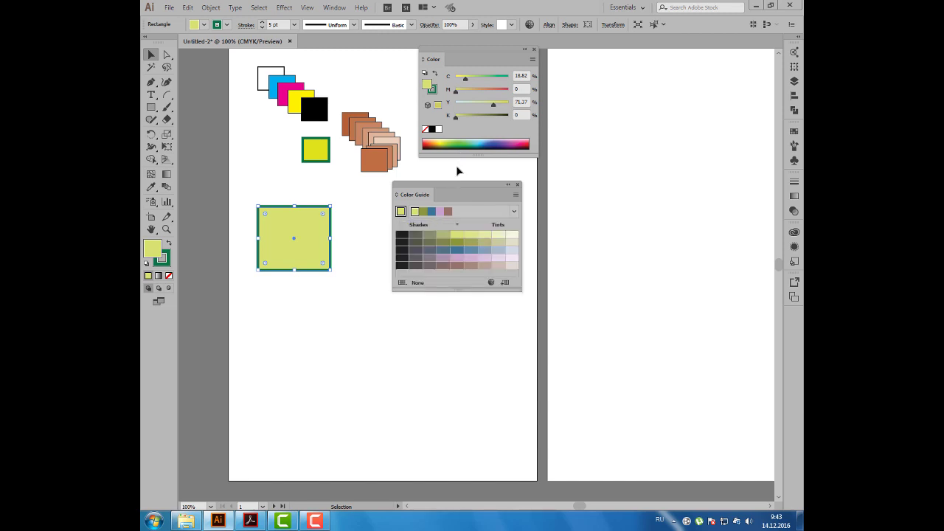
# Rearrange the colour panels and Alt-drag a copy of the square down and to the right
pyautogui.moveTo(448, 58); pyautogui.dragTo(454, 55)
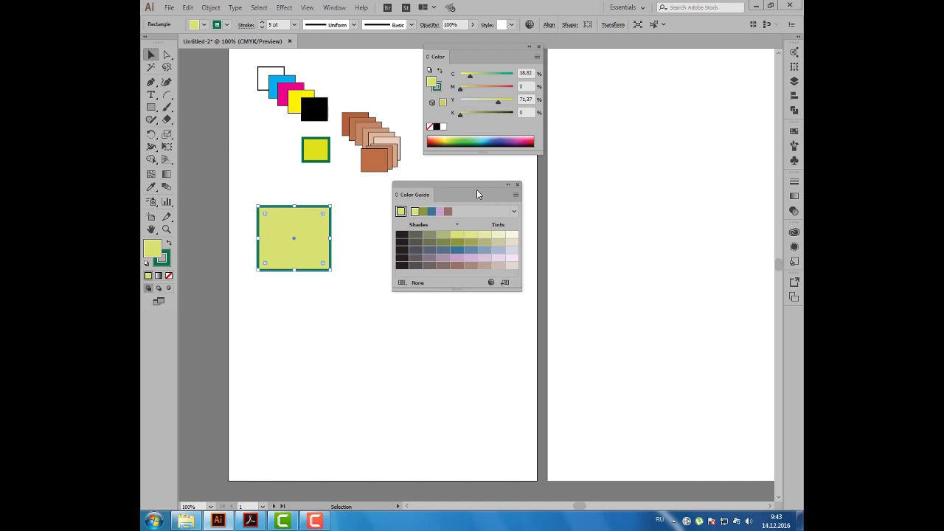
pyautogui.moveTo(477, 189); pyautogui.dragTo(488, 182)
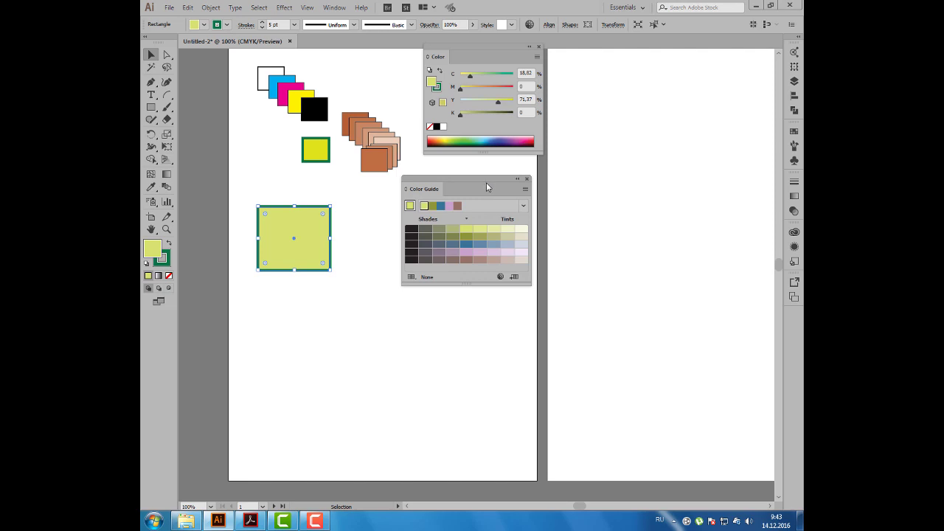
pyautogui.click(524, 206)
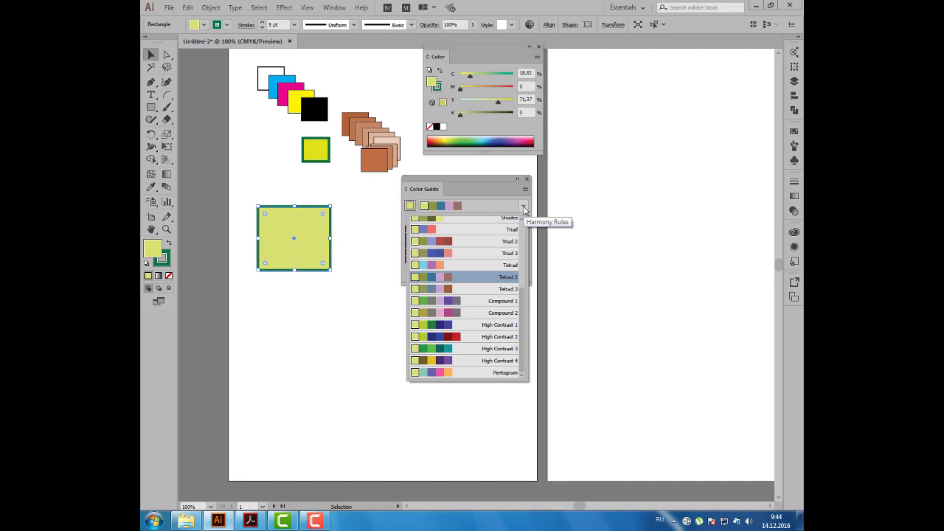
pyautogui.click(523, 206)
pyautogui.moveTo(473, 188); pyautogui.dragTo(475, 183)
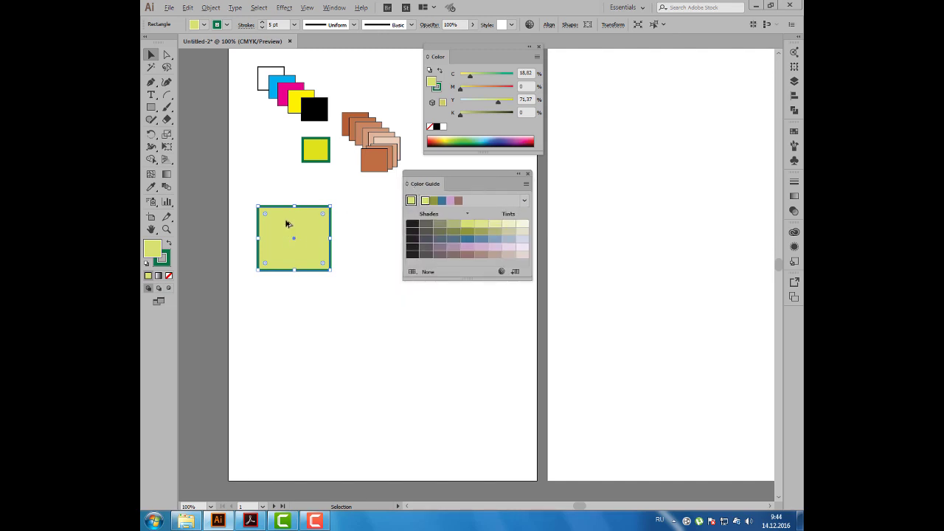
pyautogui.moveTo(291, 225); pyautogui.dragTo(317, 242)
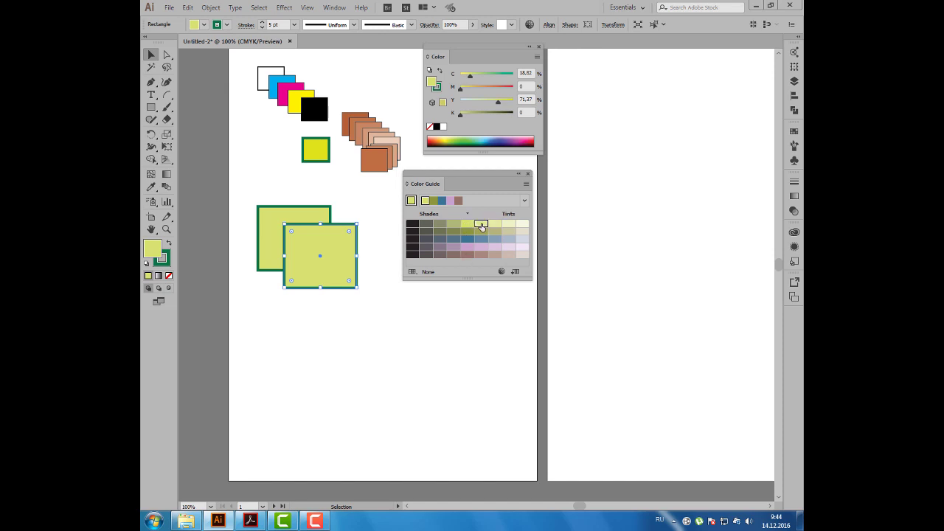
# Make a staggered run of square copies, each given a lighter Color Guide tint down to the palest
pyautogui.click(481, 224)
pyautogui.moveTo(305, 243); pyautogui.dragTo(335, 258)
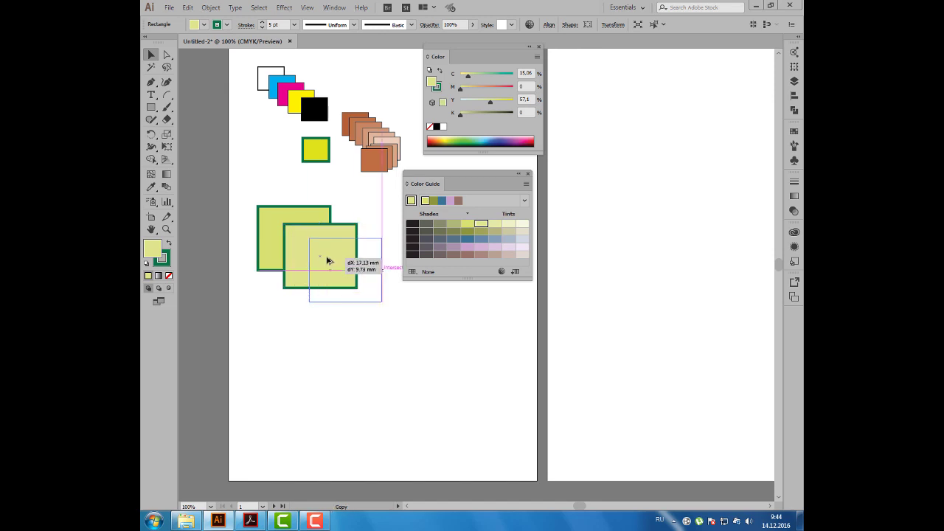
pyautogui.click(494, 224)
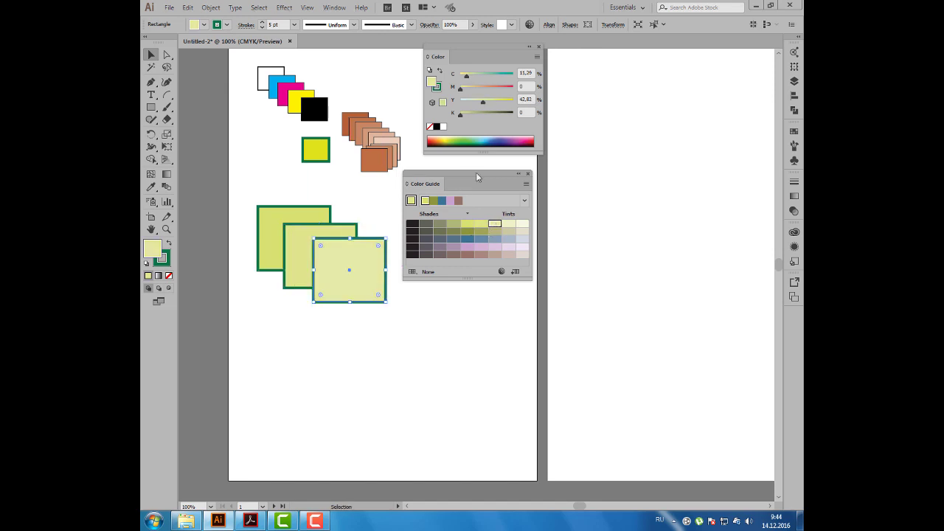
pyautogui.moveTo(471, 175); pyautogui.dragTo(504, 160)
pyautogui.moveTo(331, 265); pyautogui.dragTo(358, 283)
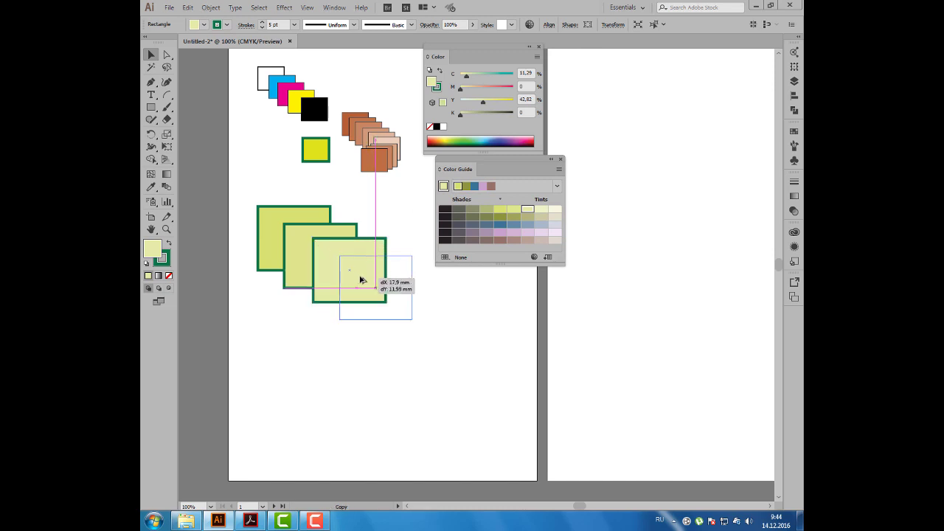
pyautogui.click(540, 211)
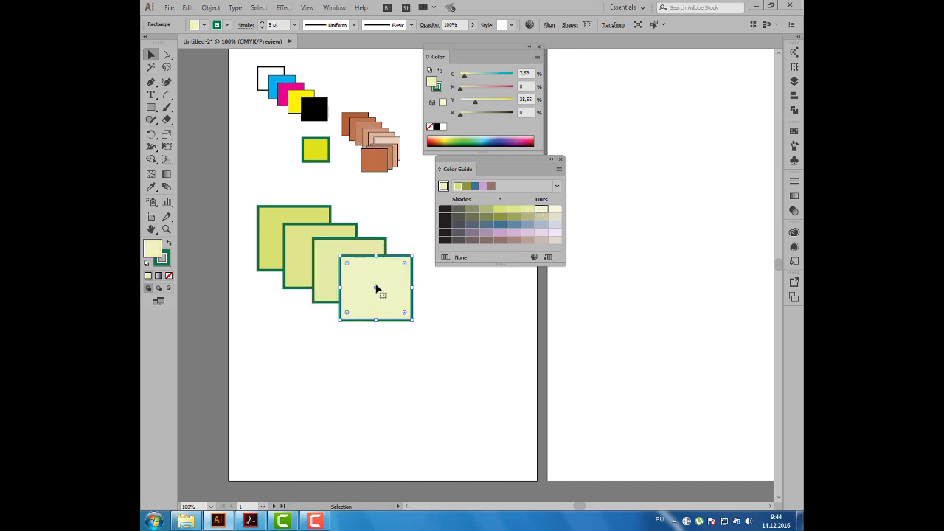
pyautogui.moveTo(351, 299); pyautogui.dragTo(387, 314)
pyautogui.click(553, 211)
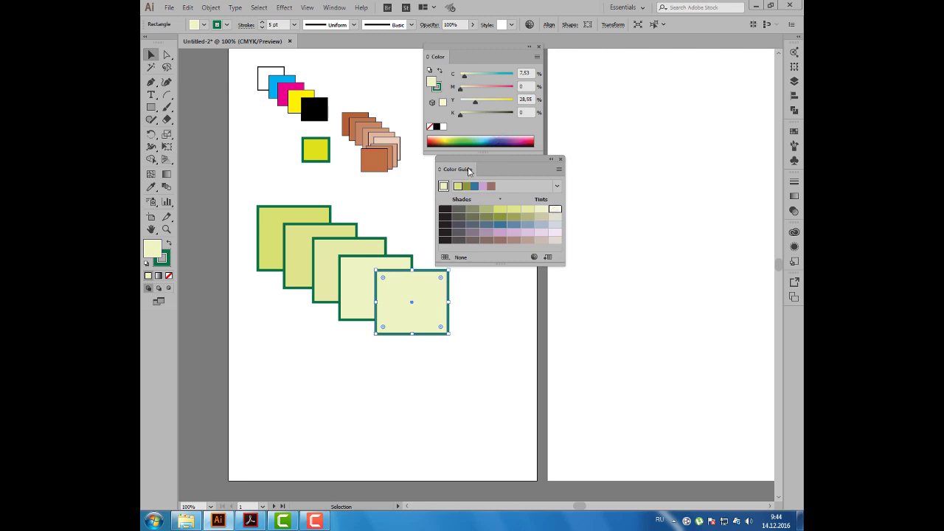
# Build a lower stack of squares in progressively darker olive-grey shades, undo the extra dark copy, and deselect
pyautogui.moveTo(265, 236)
pyautogui.mouseDown()
pyautogui.moveTo(254, 337)
pyautogui.moveTo(301, 357)
pyautogui.mouseUp()
pyautogui.click(486, 210)
pyautogui.click(472, 209)
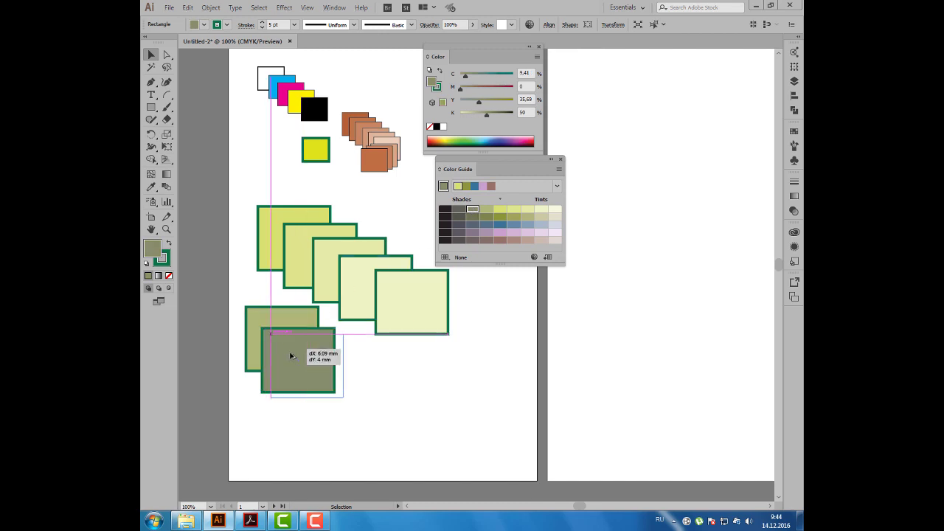
pyautogui.click(459, 210)
pyautogui.moveTo(321, 361); pyautogui.dragTo(354, 383)
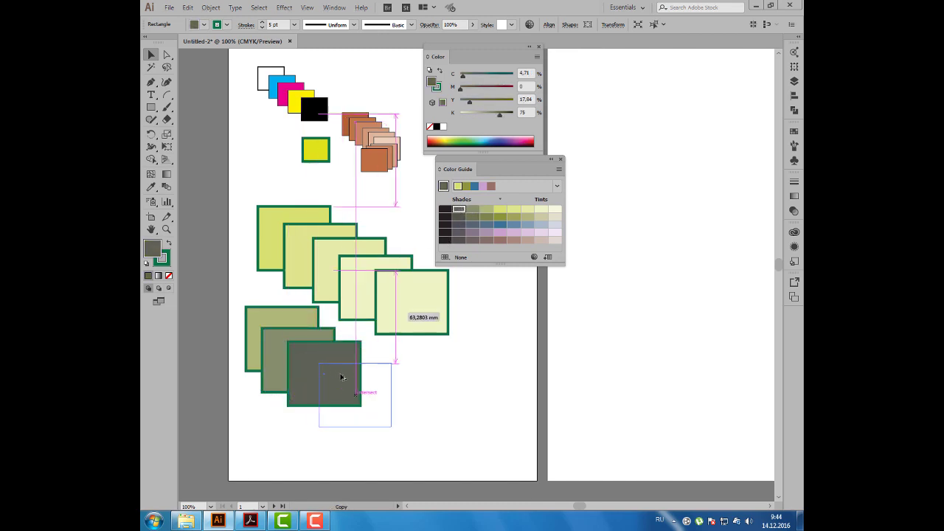
pyautogui.click(444, 211)
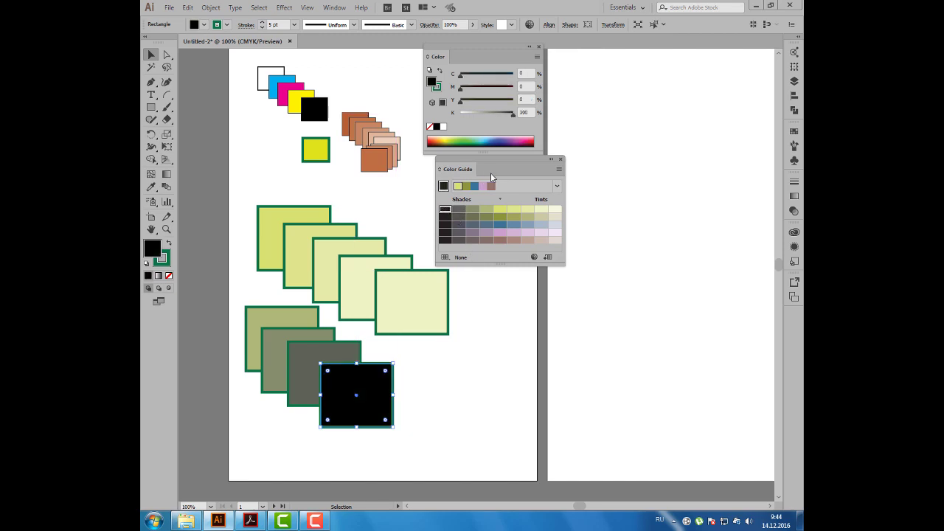
pyautogui.moveTo(490, 169); pyautogui.dragTo(472, 170)
pyautogui.moveTo(481, 57); pyautogui.dragTo(480, 53)
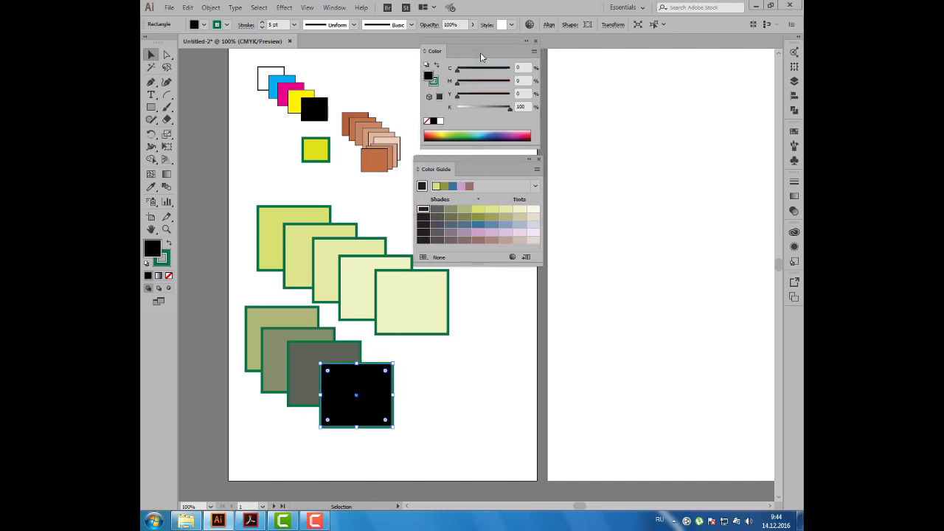
pyautogui.click(437, 211)
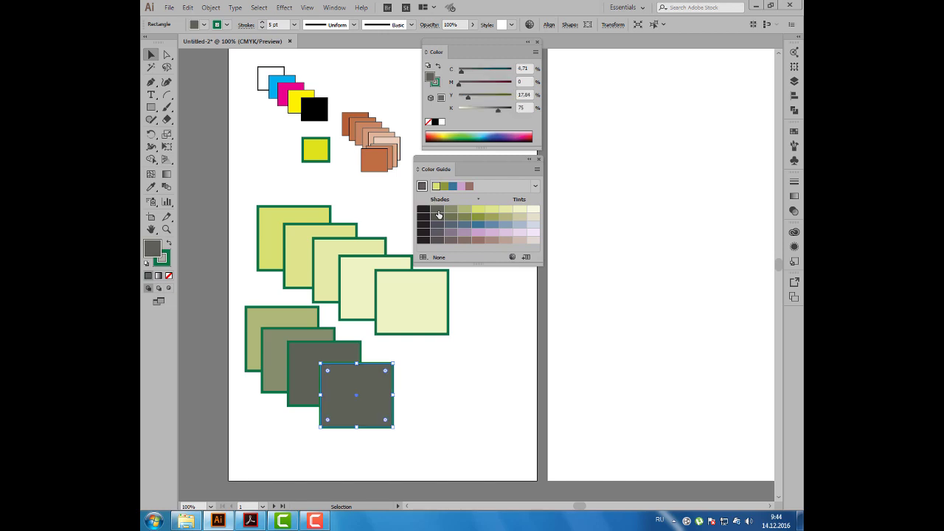
pyautogui.hotkey('ctrl', 'z')
pyautogui.click(399, 355)
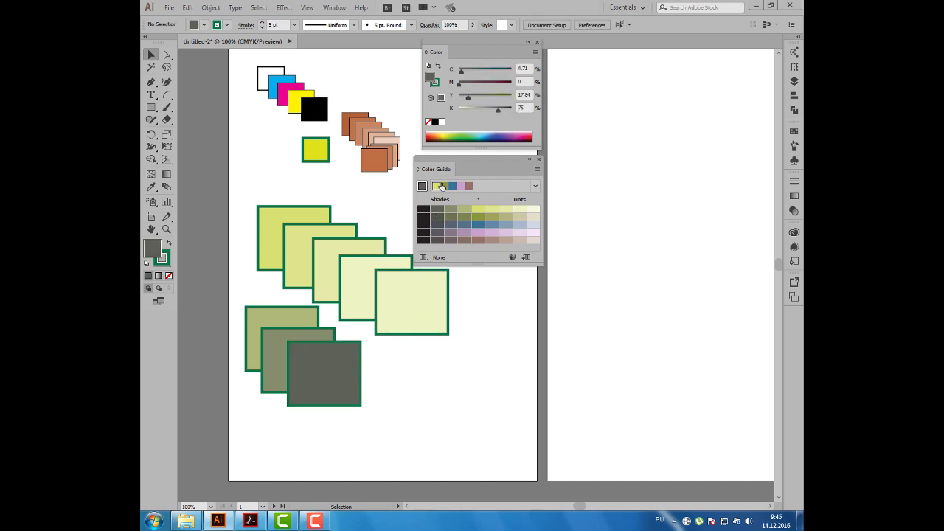
# Set Color Guide Options to 12 steps with 100% variation and confirm
pyautogui.moveTo(460, 171); pyautogui.dragTo(466, 166)
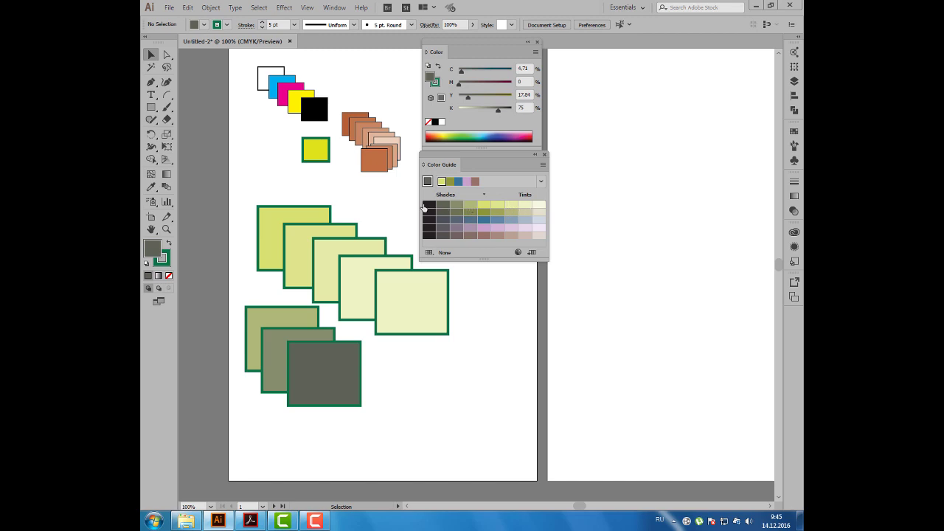
pyautogui.click(543, 165)
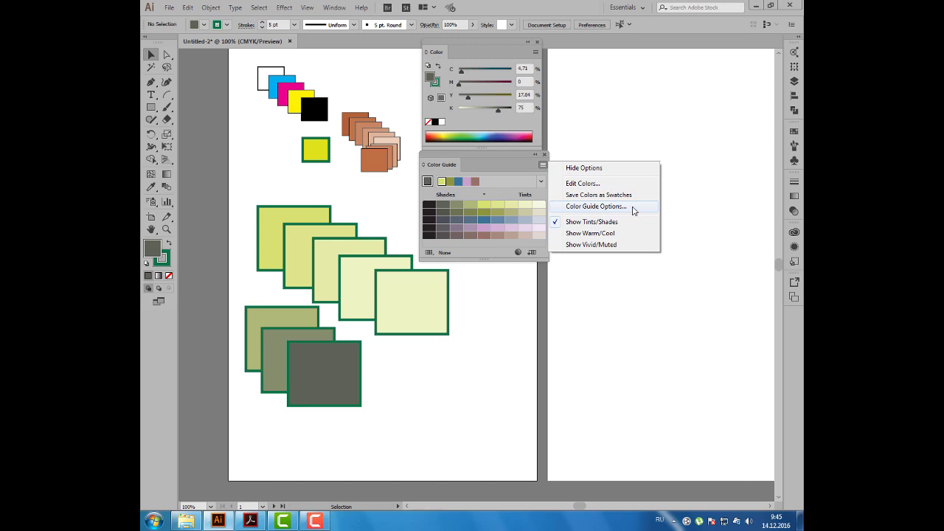
pyautogui.click(632, 208)
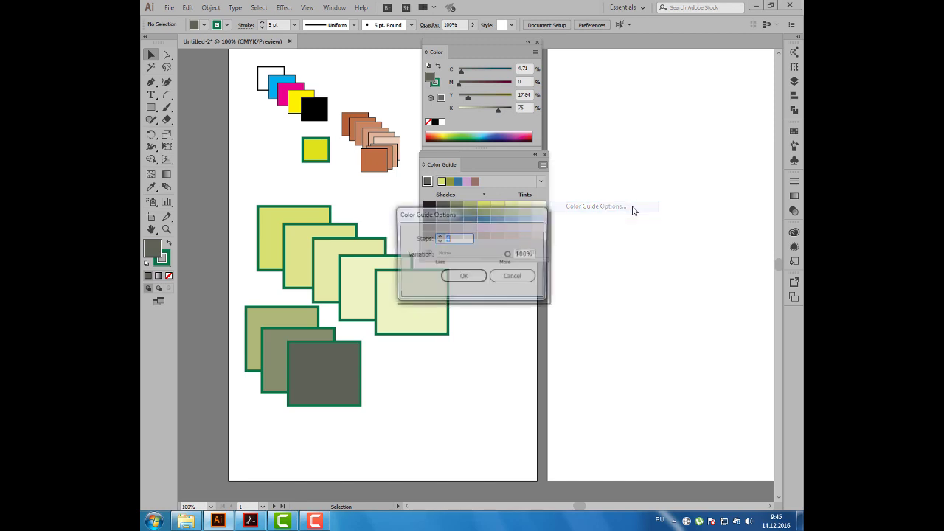
pyautogui.moveTo(506, 214); pyautogui.dragTo(646, 168)
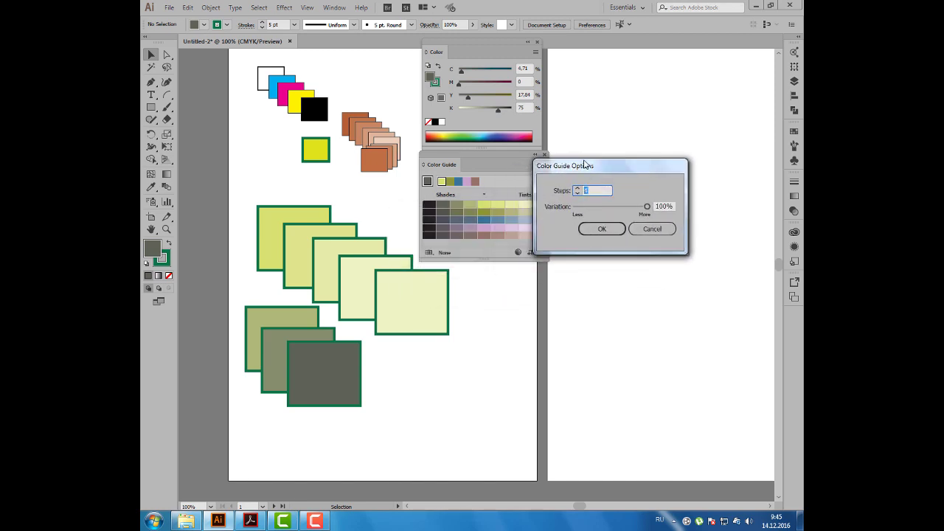
pyautogui.write('12')
pyautogui.press('Tab')
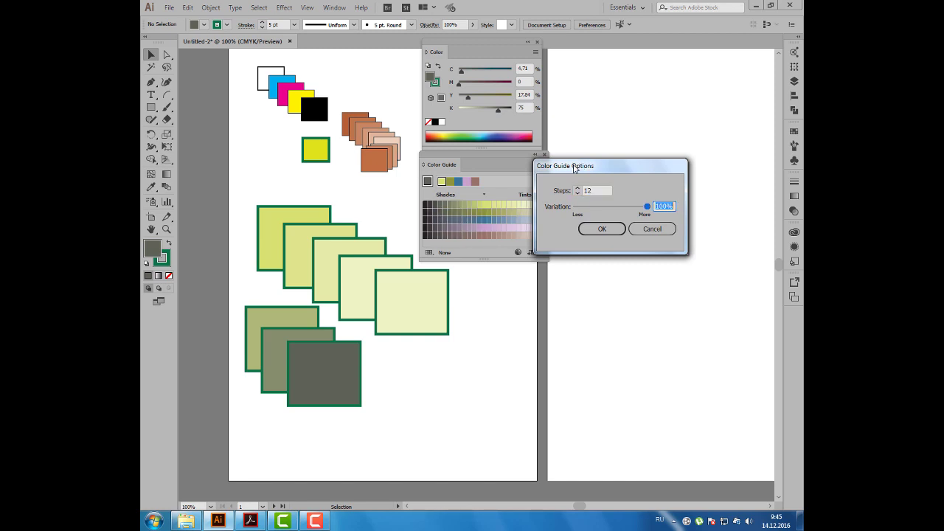
pyautogui.moveTo(584, 165); pyautogui.dragTo(621, 147)
pyautogui.hotkey('shift', 'Tab')
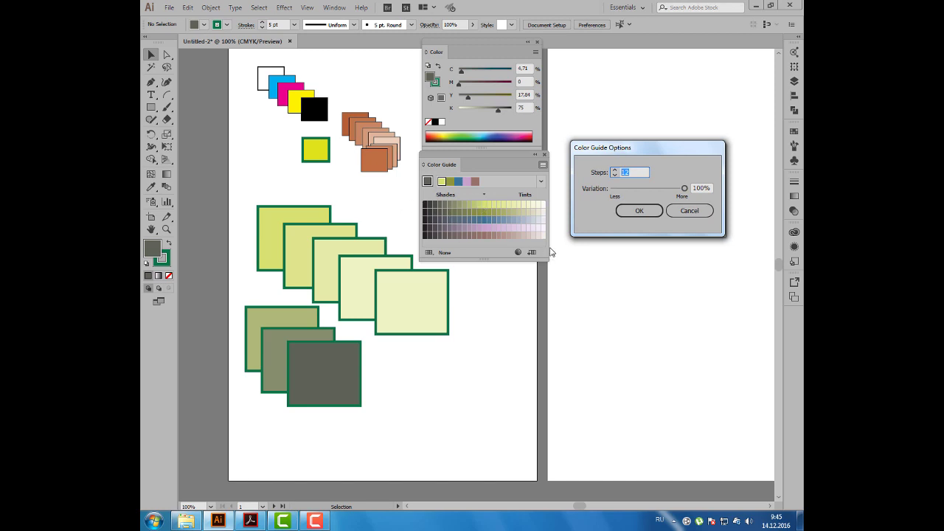
pyautogui.click(658, 214)
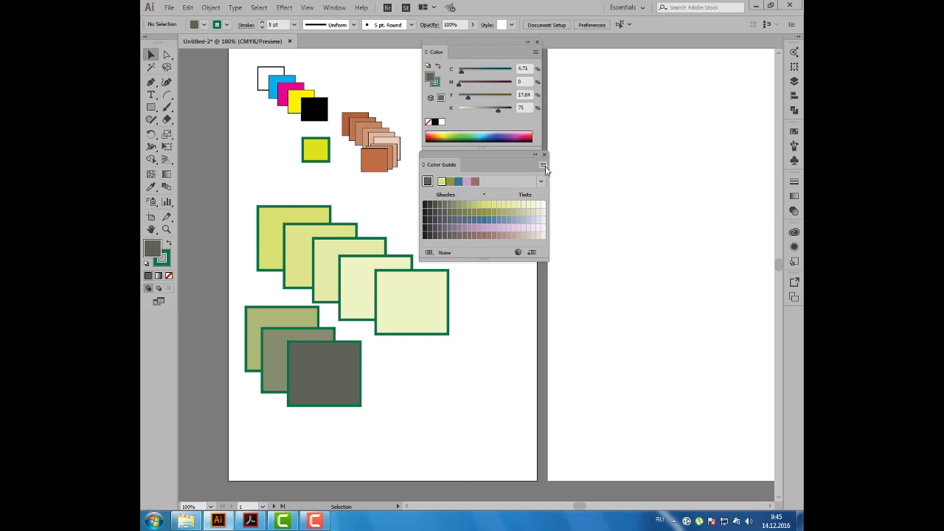
pyautogui.click(544, 165)
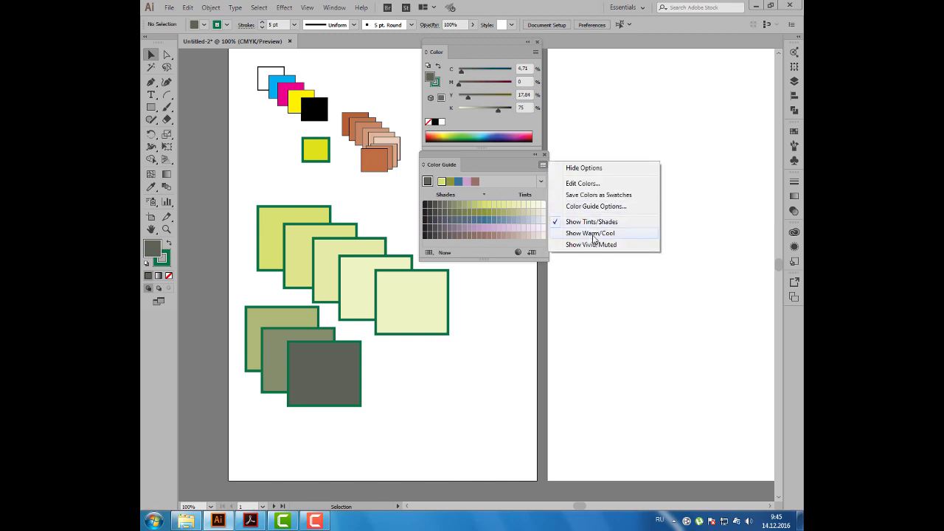
# Preview the Warm/Cool and Vivid/Muted variations, then return the Color Guide to Tints/Shades
pyautogui.click(593, 232)
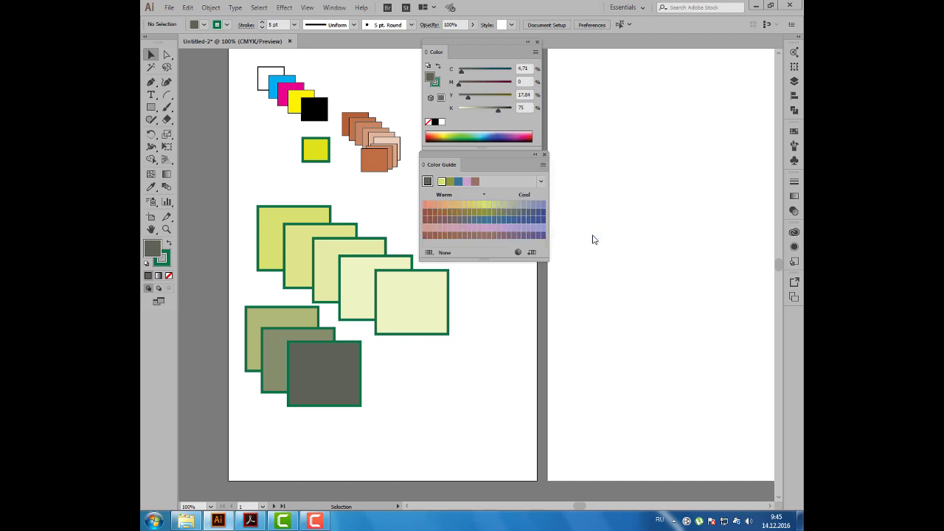
pyautogui.click(543, 165)
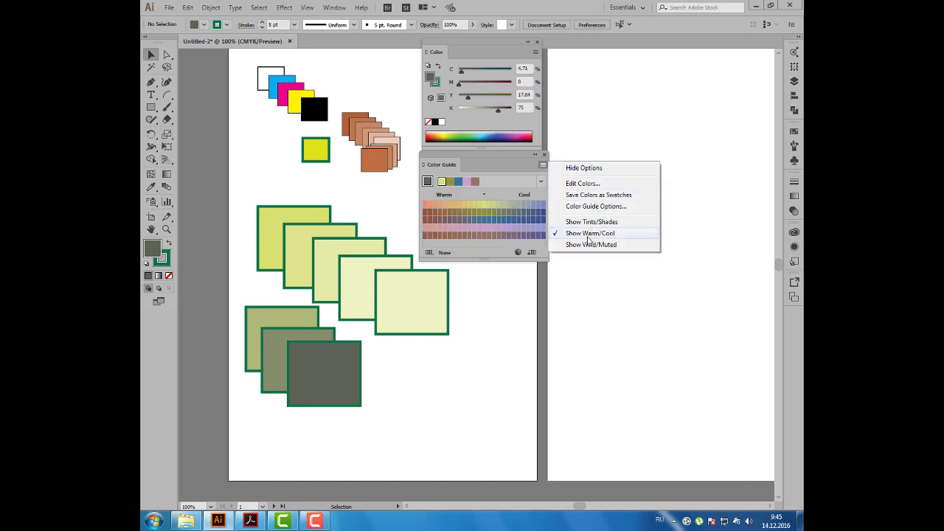
pyautogui.click(589, 244)
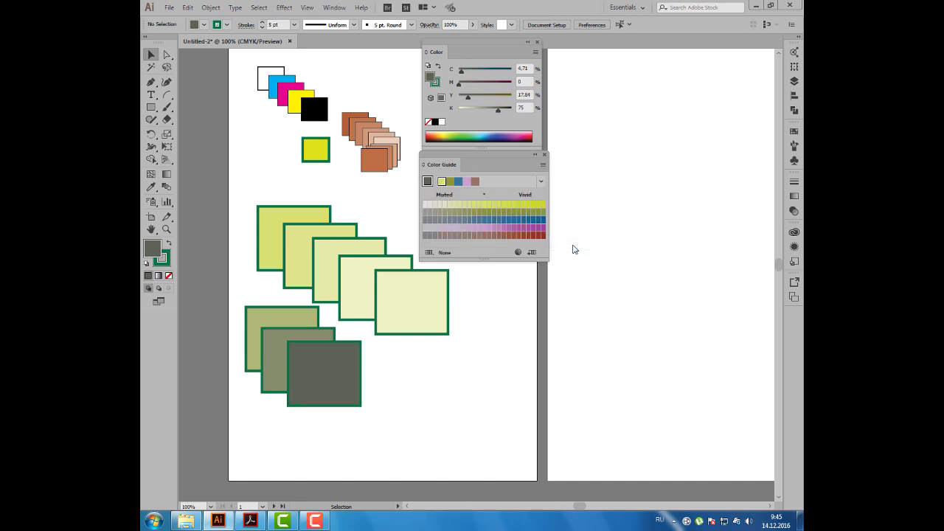
pyautogui.click(543, 165)
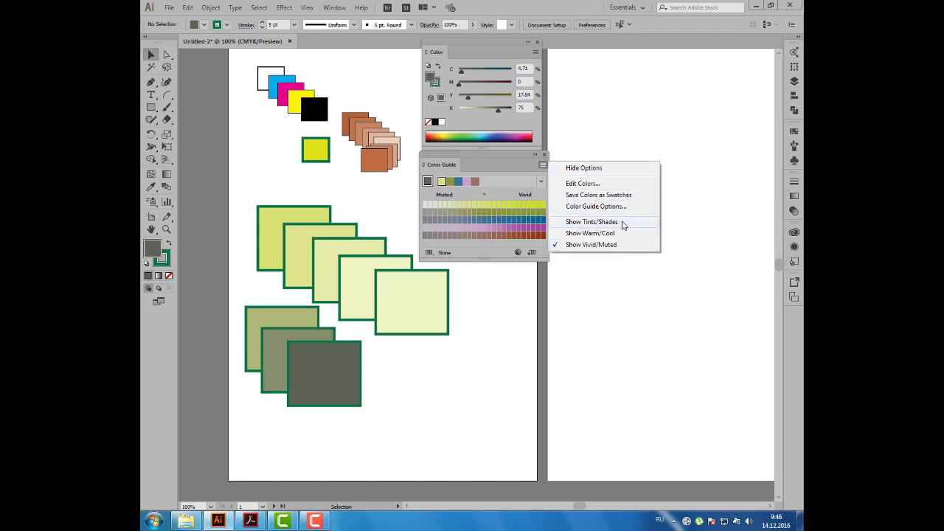
pyautogui.click(621, 223)
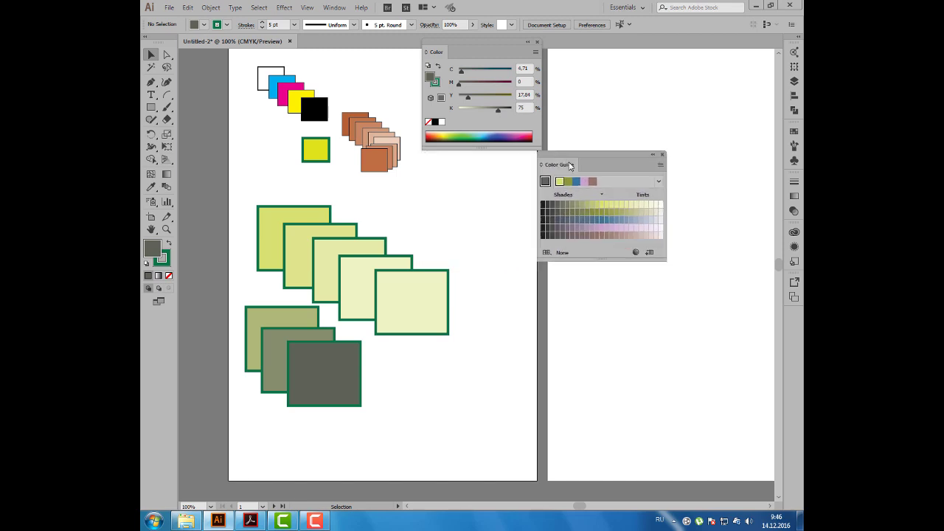
# Browse the Harmony Rules list without changing it and show the control bar's Fill swatches
pyautogui.moveTo(452, 165); pyautogui.dragTo(487, 165)
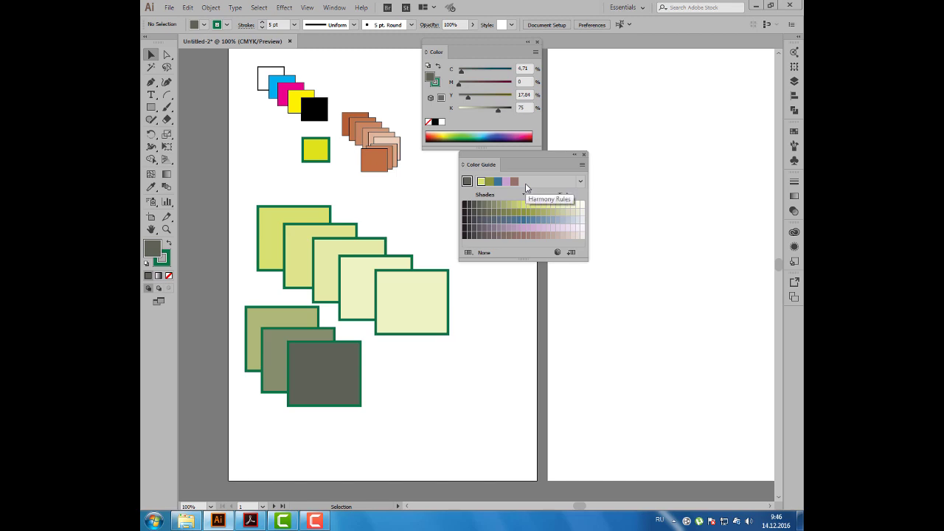
pyautogui.click(580, 182)
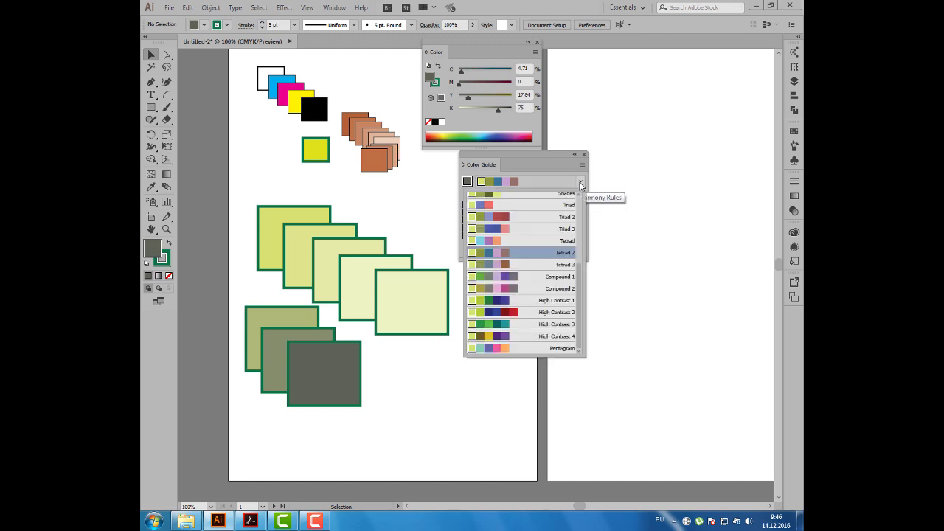
pyautogui.click(531, 166)
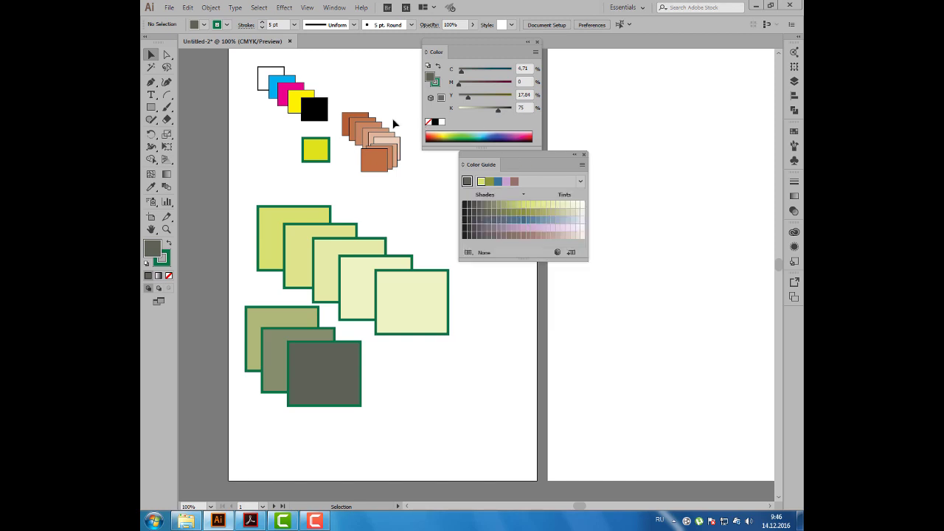
pyautogui.click(204, 24)
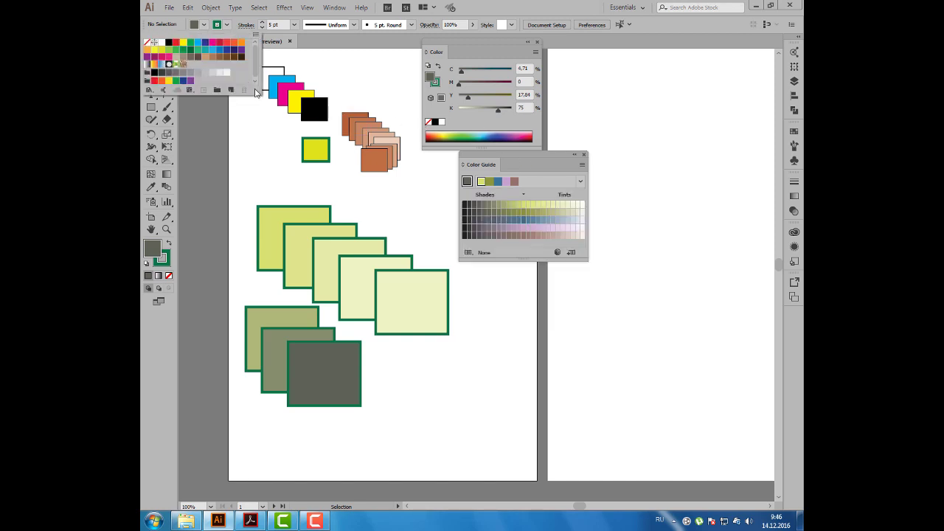
# Enlarge the Fill swatches list, close it, and move the Color Guide panel left and slightly down
pyautogui.moveTo(256, 92); pyautogui.dragTo(254, 122)
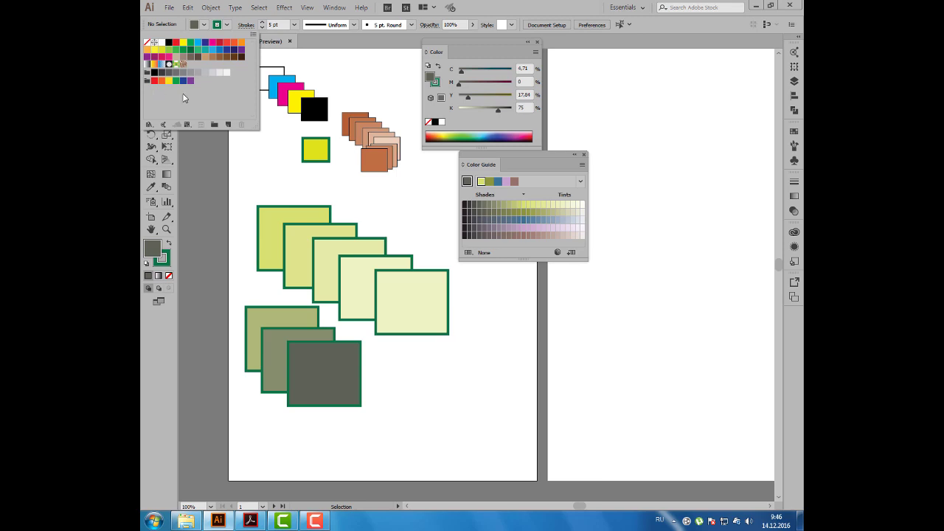
pyautogui.click(429, 133)
pyautogui.moveTo(480, 169); pyautogui.dragTo(453, 174)
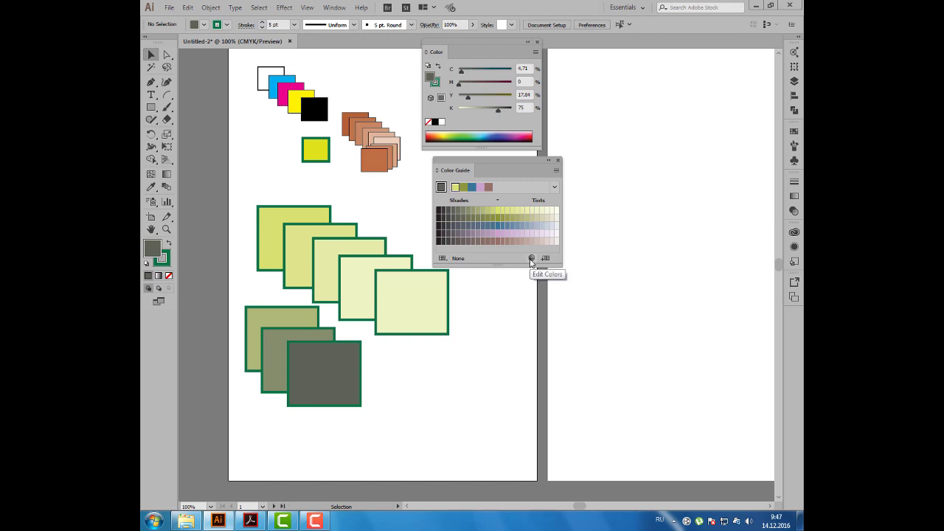
# In Edit Colors, drag the base colour handle around the wheel, settling on pale muted tones
pyautogui.click(531, 259)
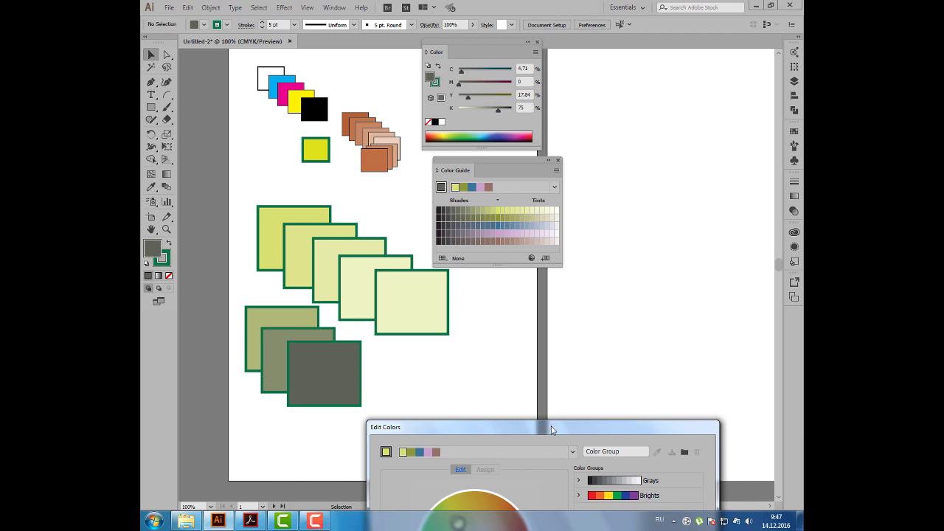
pyautogui.moveTo(552, 430); pyautogui.dragTo(588, 90)
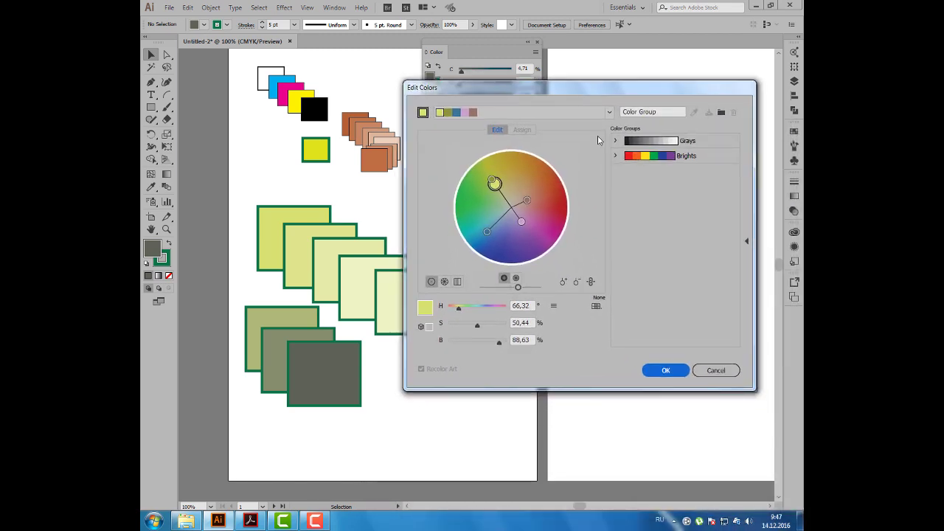
pyautogui.moveTo(489, 85); pyautogui.dragTo(499, 77)
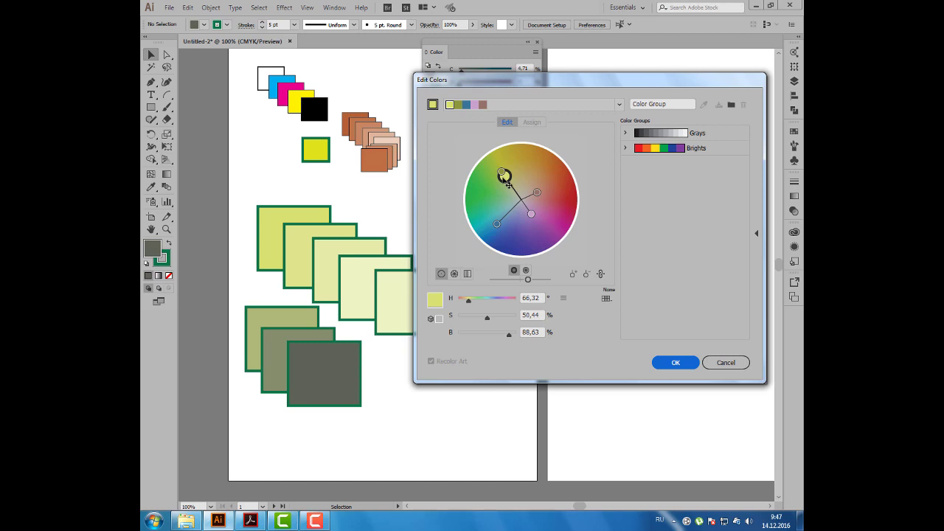
pyautogui.moveTo(502, 174)
pyautogui.mouseDown()
pyautogui.moveTo(552, 196)
pyautogui.moveTo(542, 219)
pyautogui.moveTo(505, 202)
pyautogui.moveTo(510, 155)
pyautogui.moveTo(509, 165)
pyautogui.moveTo(491, 162)
pyautogui.moveTo(546, 168)
pyautogui.moveTo(506, 152)
pyautogui.moveTo(506, 163)
pyautogui.moveTo(572, 187)
pyautogui.moveTo(512, 179)
pyautogui.moveTo(510, 162)
pyautogui.moveTo(529, 185)
pyautogui.moveTo(508, 185)
pyautogui.moveTo(518, 179)
pyautogui.moveTo(525, 203)
pyautogui.mouseUp()
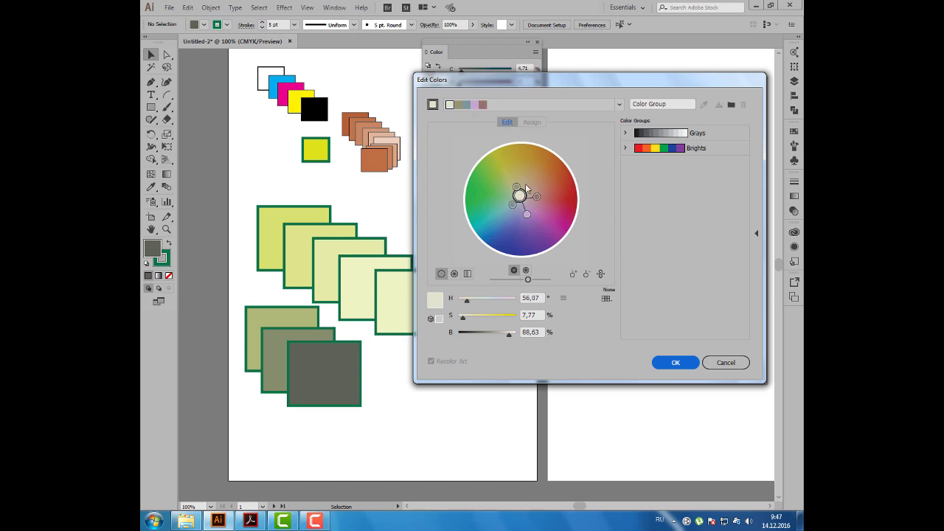
pyautogui.moveTo(526, 204); pyautogui.dragTo(501, 161)
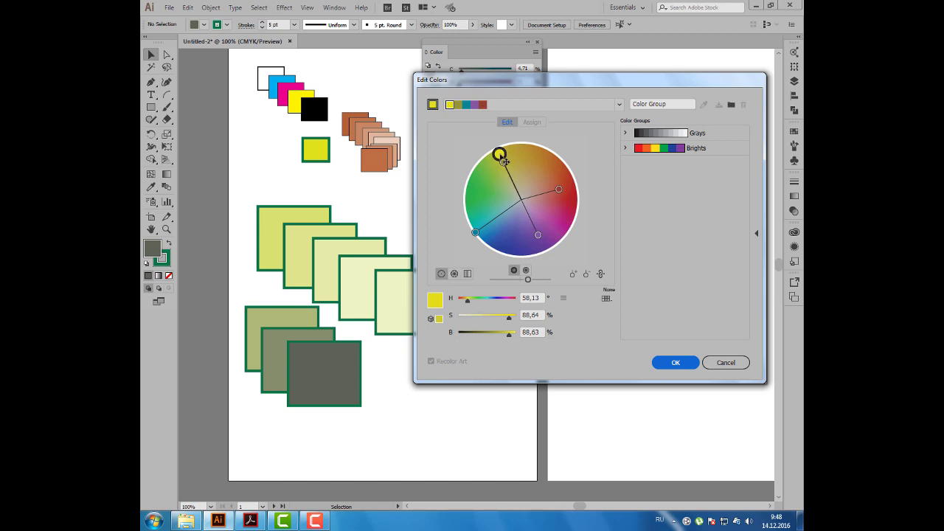
pyautogui.moveTo(502, 158)
pyautogui.mouseDown()
pyautogui.moveTo(542, 193)
pyautogui.moveTo(526, 179)
pyautogui.moveTo(518, 196)
pyautogui.mouseUp()
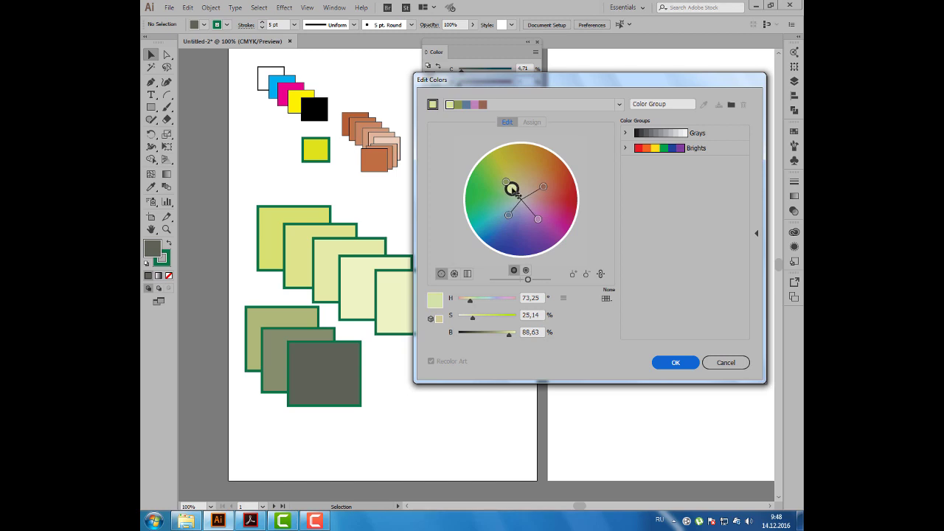
pyautogui.moveTo(514, 190)
pyautogui.mouseDown()
pyautogui.moveTo(505, 189)
pyautogui.moveTo(536, 191)
pyautogui.moveTo(513, 197)
pyautogui.moveTo(524, 203)
pyautogui.moveTo(520, 192)
pyautogui.moveTo(522, 201)
pyautogui.mouseUp()
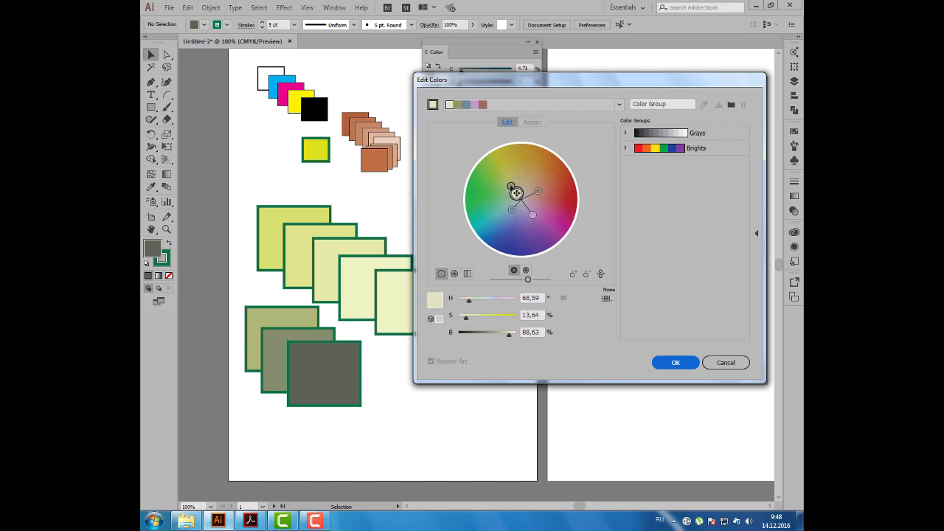
# Unlink harmony colours, set one to H 59.89, S 7.33, B 88.63, then relink and shift toward pale yellow
pyautogui.click(602, 274)
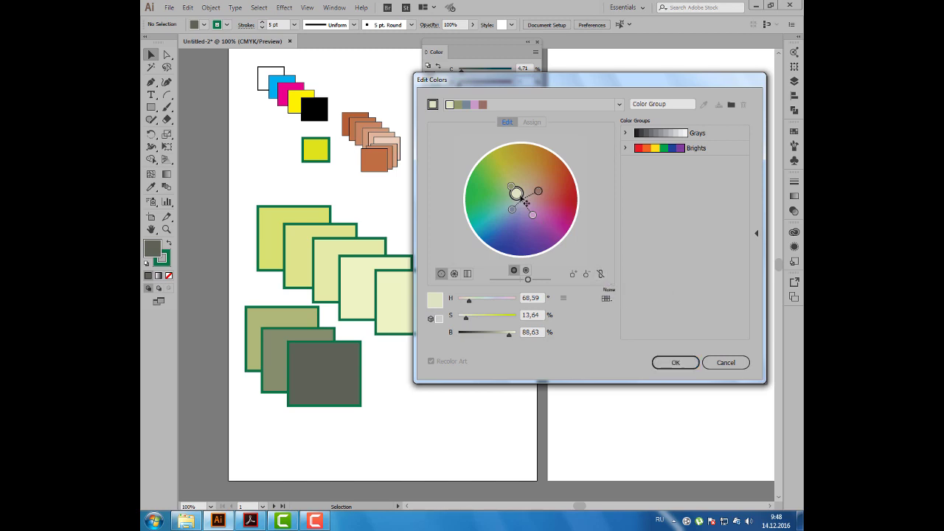
pyautogui.moveTo(510, 186)
pyautogui.mouseDown()
pyautogui.moveTo(526, 184)
pyautogui.moveTo(537, 210)
pyautogui.moveTo(525, 205)
pyautogui.mouseUp()
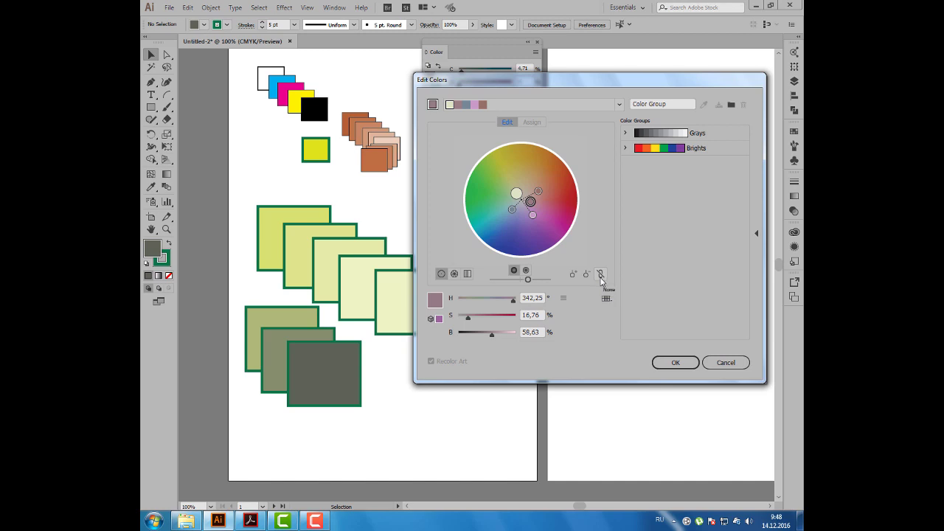
pyautogui.click(600, 277)
pyautogui.moveTo(523, 201); pyautogui.dragTo(525, 202)
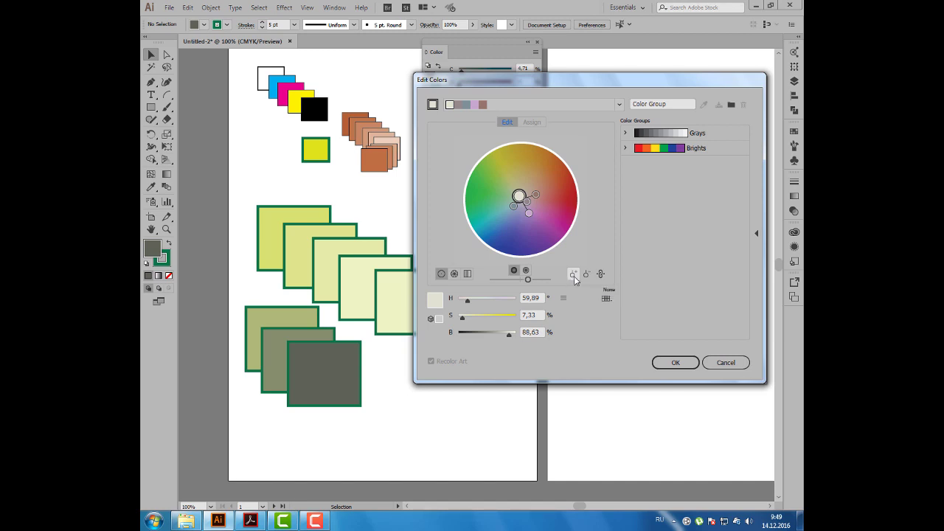
# Add pink, lavender, green and other colours to the group on the colour wheel
pyautogui.click(574, 275)
pyautogui.click(536, 206)
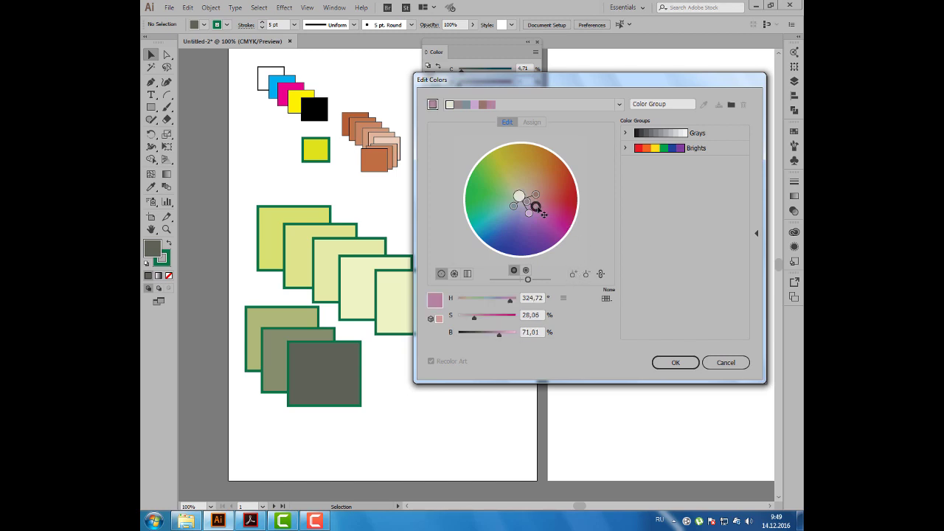
pyautogui.click(573, 274)
pyautogui.click(529, 192)
pyautogui.click(574, 275)
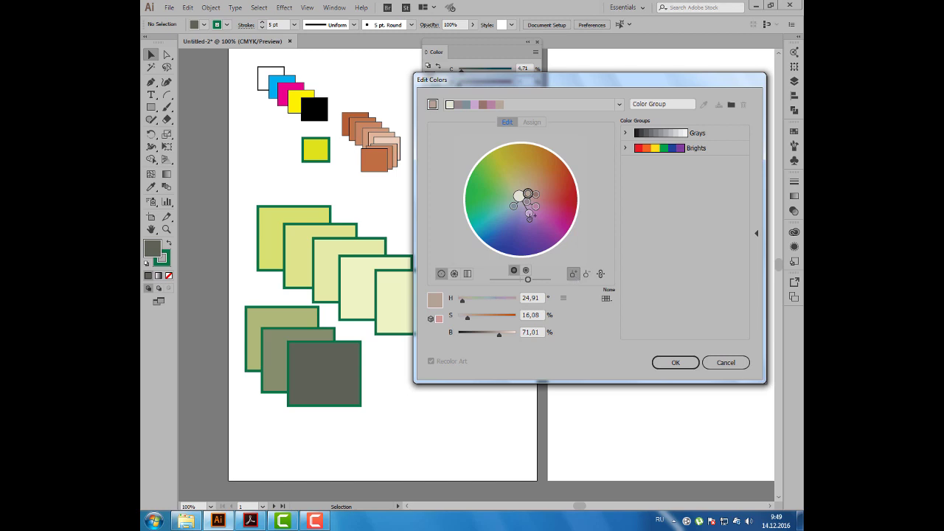
pyautogui.click(519, 211)
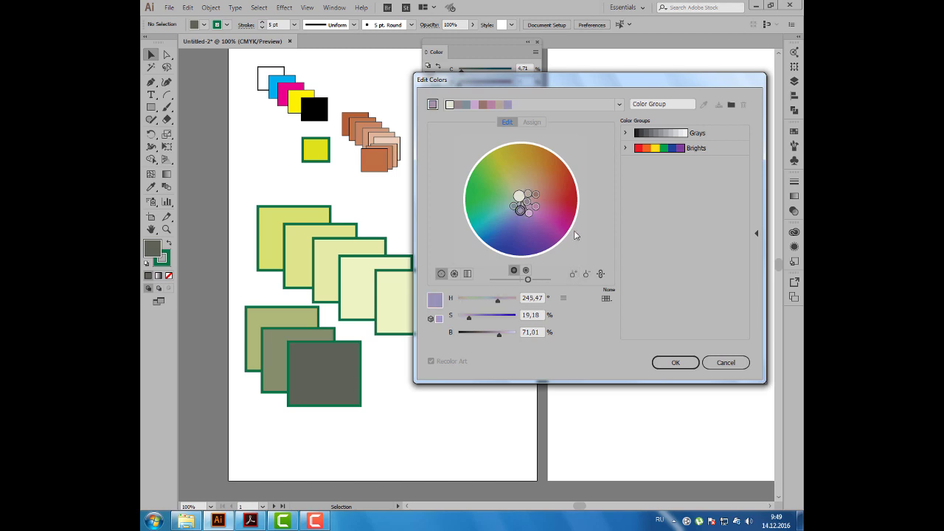
pyautogui.click(573, 274)
pyautogui.click(508, 195)
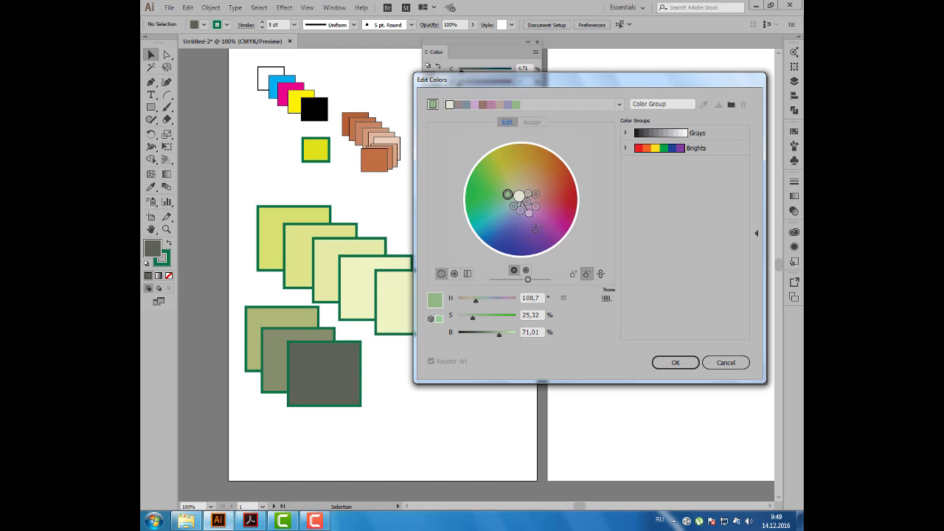
# Shift the group, brighten its lightest colour, keep the name 'Color Group', and confirm Edit Colors
pyautogui.click(526, 218)
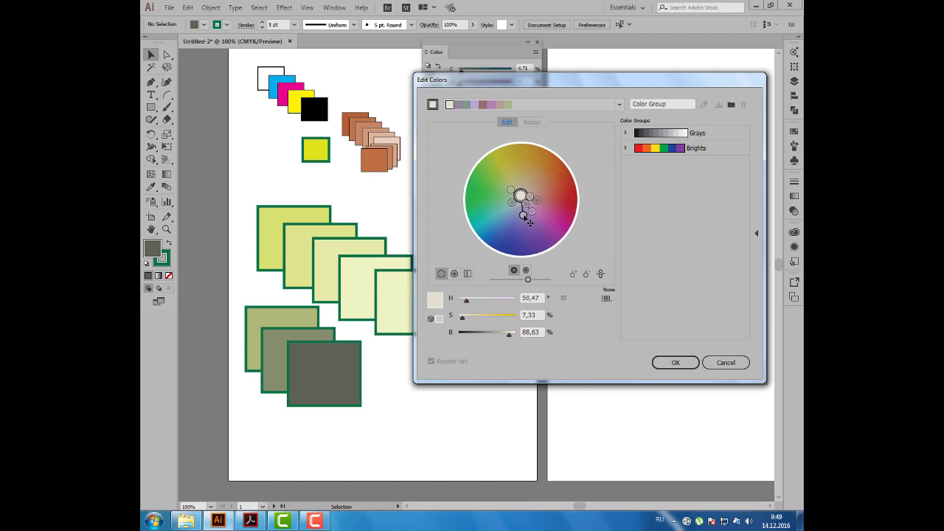
pyautogui.moveTo(527, 205)
pyautogui.mouseDown()
pyautogui.moveTo(530, 215)
pyautogui.moveTo(541, 201)
pyautogui.moveTo(502, 204)
pyautogui.mouseUp()
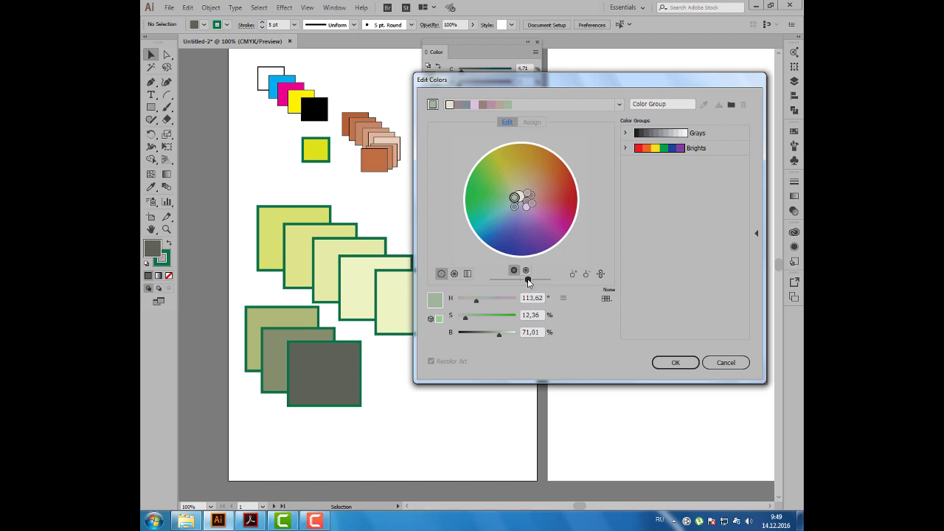
pyautogui.moveTo(528, 281); pyautogui.dragTo(557, 284)
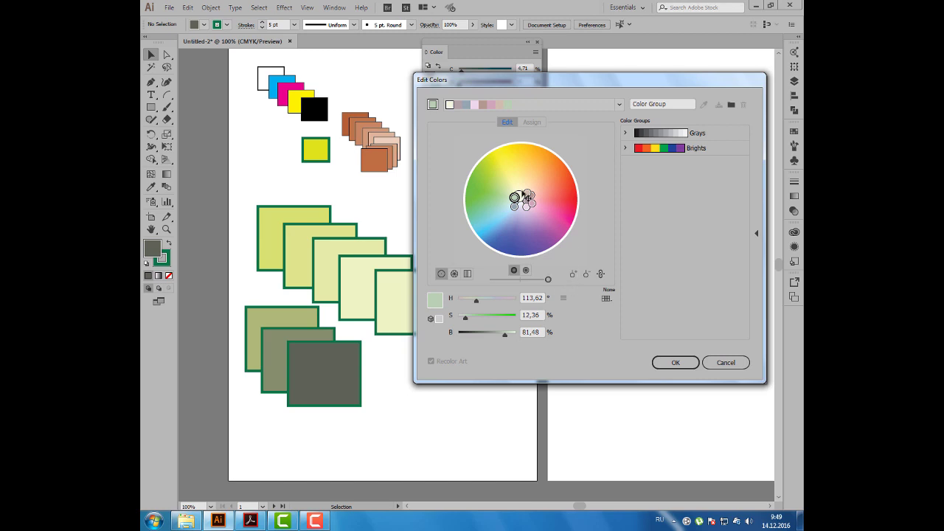
pyautogui.click(641, 108)
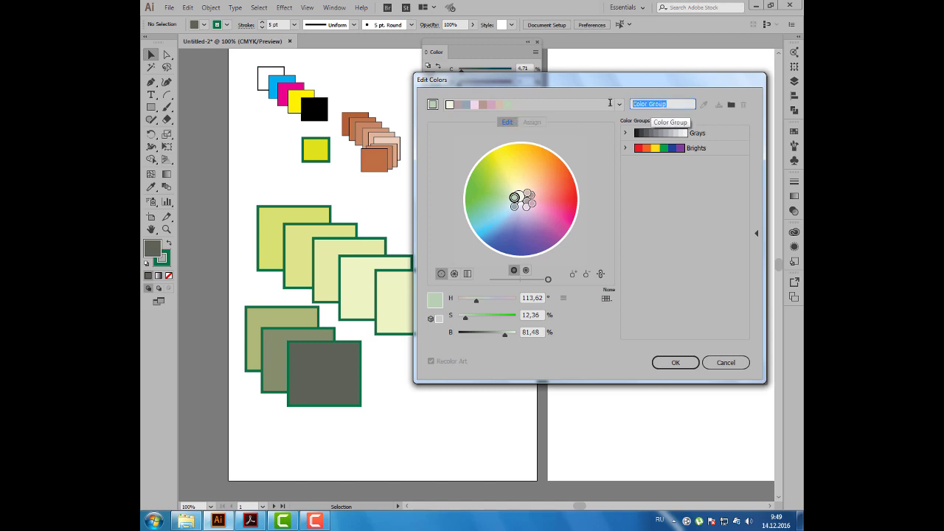
pyautogui.click(674, 102)
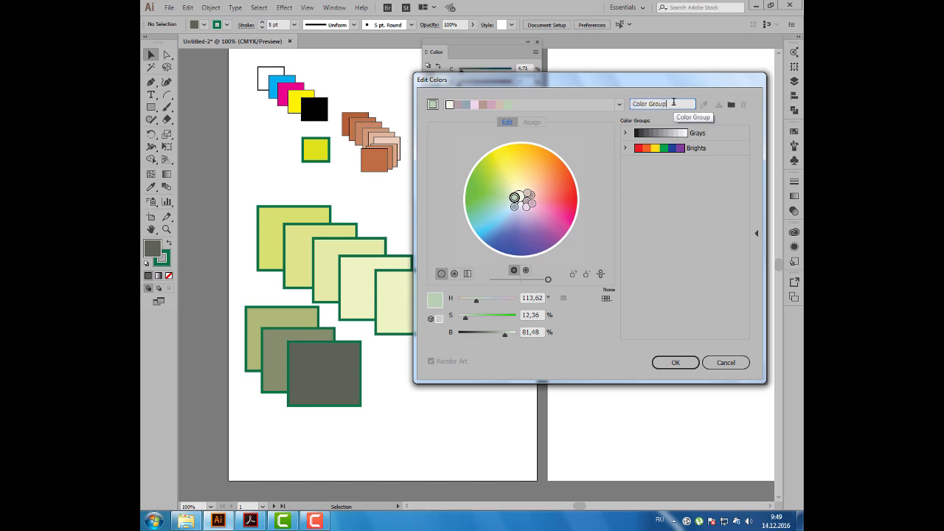
pyautogui.click(673, 363)
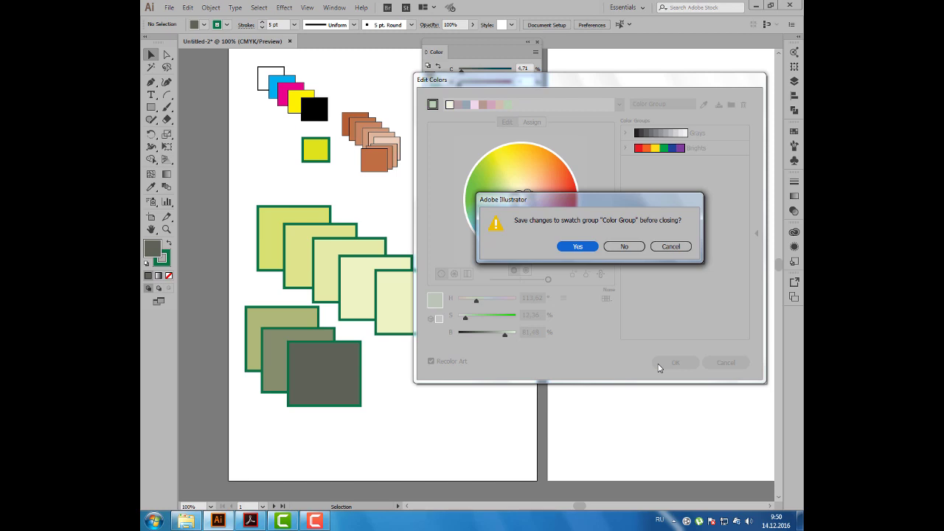
# Save the swatch group changes, then fill the second rectangle dark blue and the third green
pyautogui.click(577, 247)
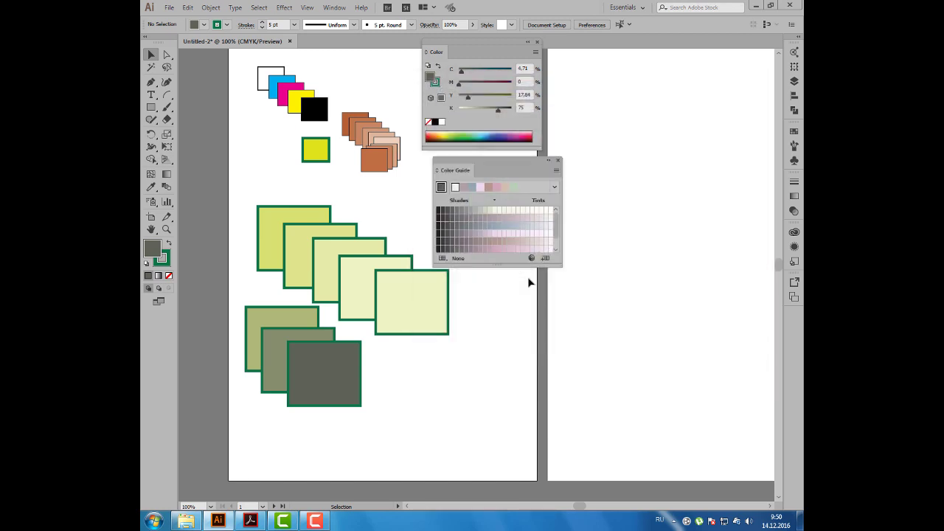
pyautogui.click(203, 24)
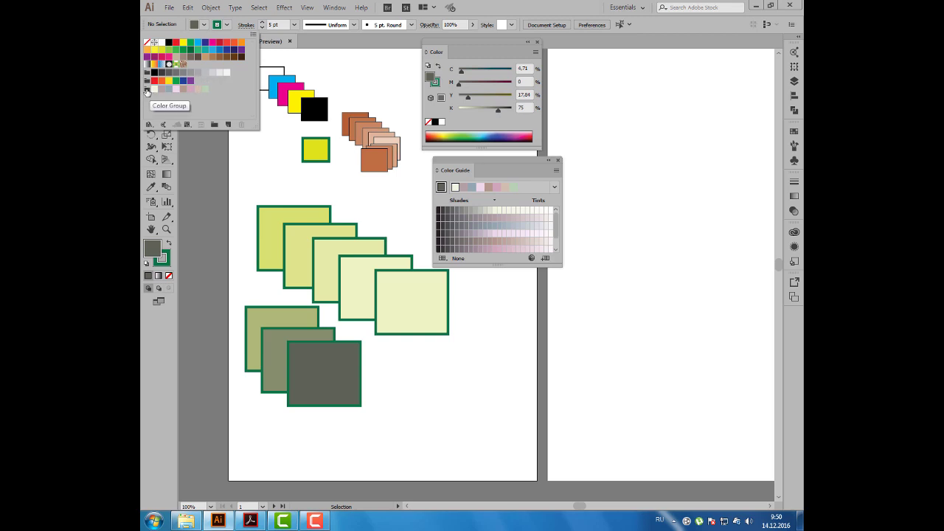
pyautogui.click(467, 131)
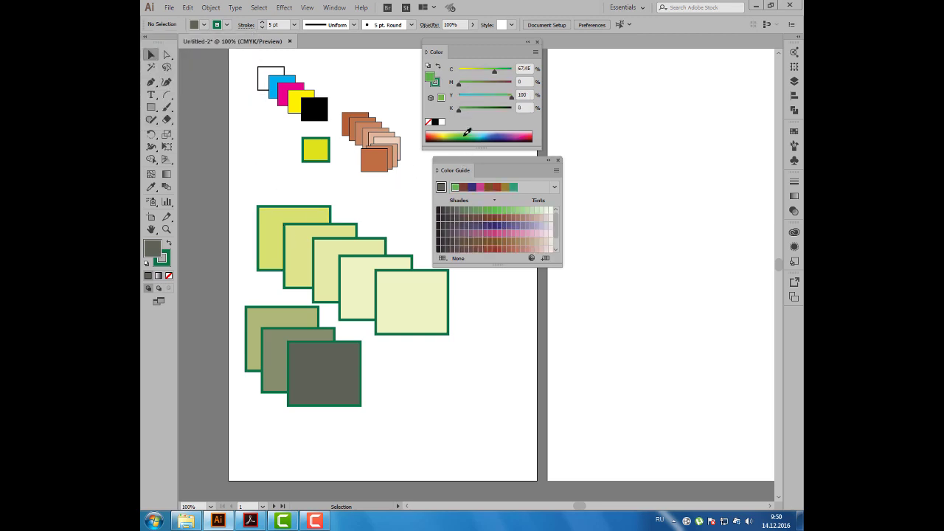
pyautogui.click(302, 236)
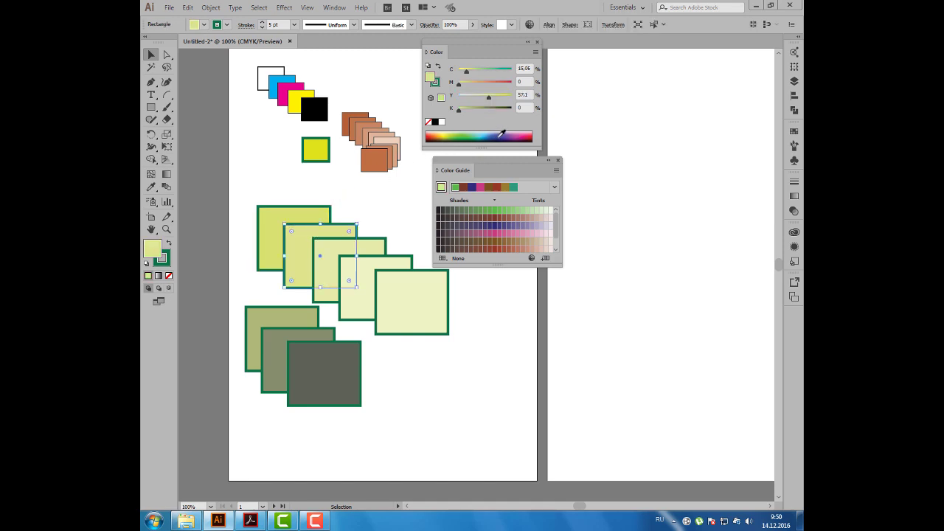
pyautogui.click(502, 132)
pyautogui.click(362, 253)
pyautogui.click(462, 133)
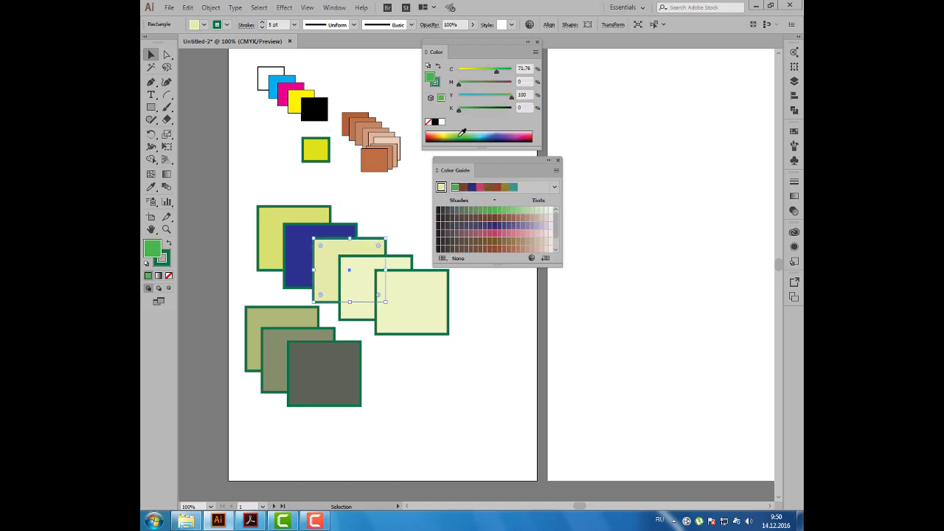
pyautogui.click(206, 88)
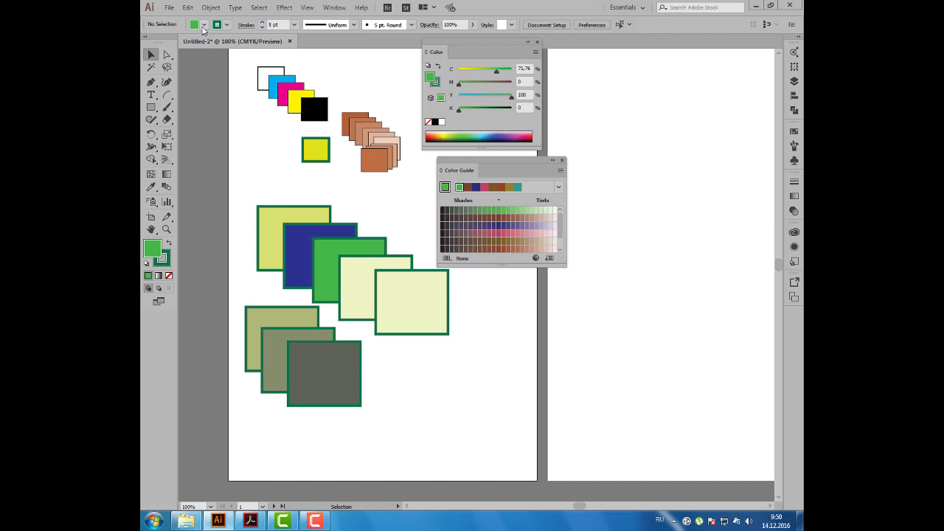
# Base the Color Guide on the new pastel colour group from the Fill swatches list
pyautogui.click(203, 27)
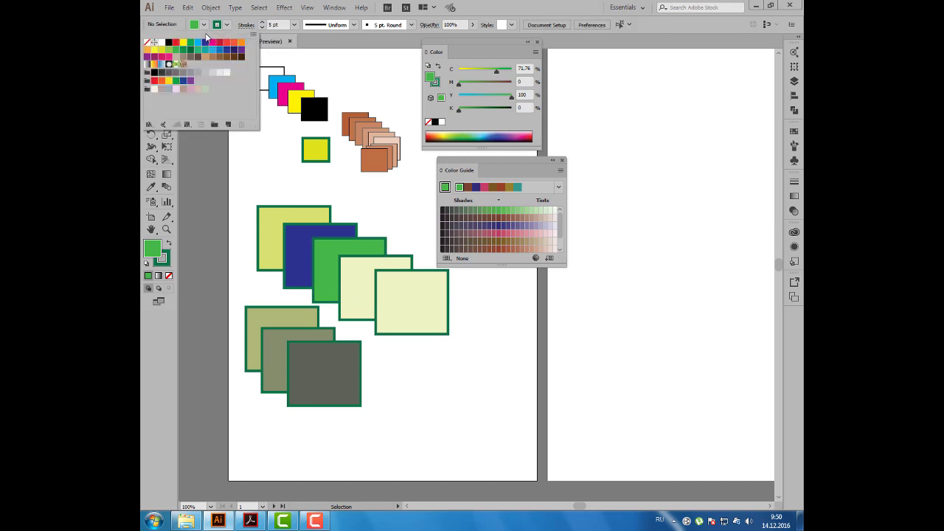
pyautogui.click(147, 90)
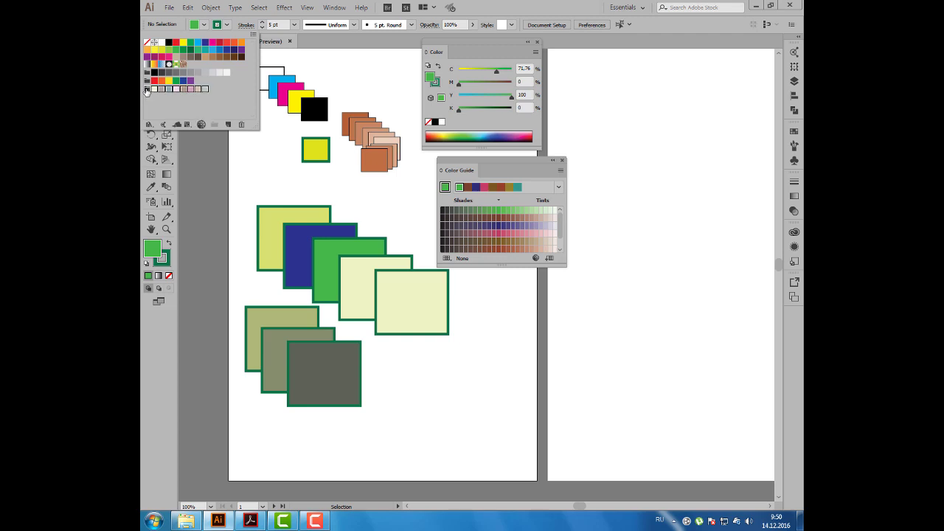
pyautogui.click(347, 225)
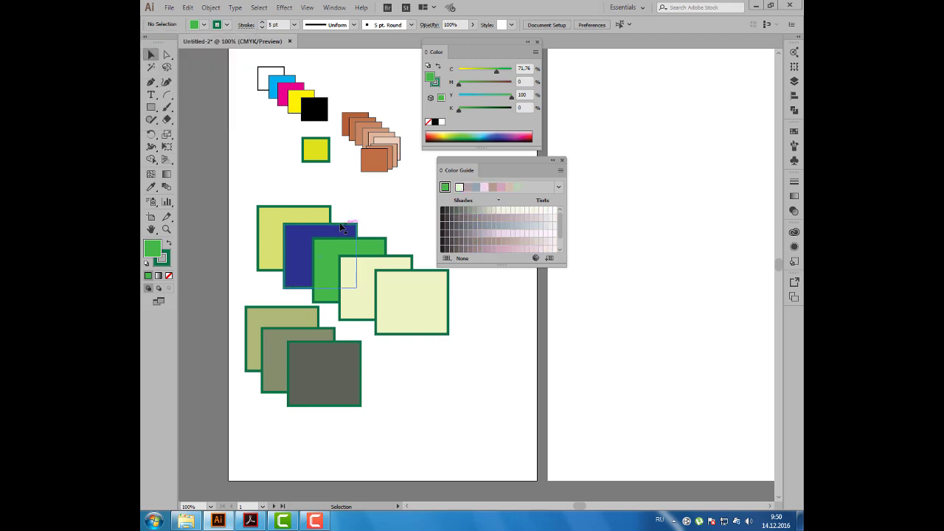
# Fill rectangles two to five mauve-grey, pale pink, dusty pink and off-white from the Color Guide
pyautogui.click(347, 227)
pyautogui.click(469, 188)
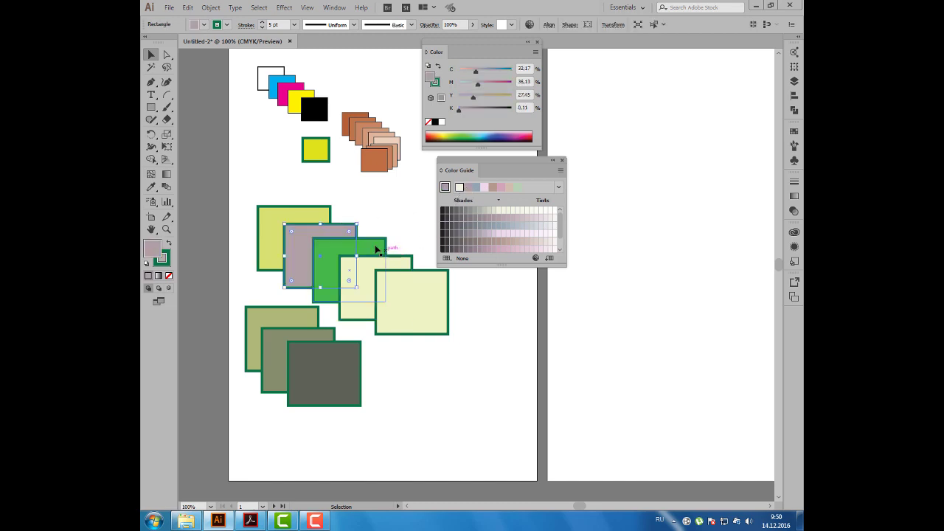
pyautogui.click(379, 249)
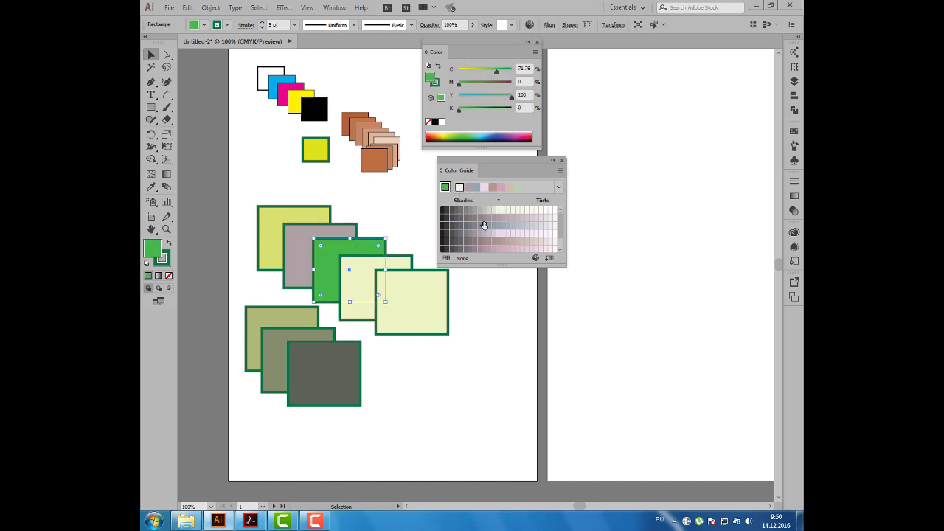
pyautogui.click(482, 226)
pyautogui.click(484, 188)
pyautogui.click(400, 261)
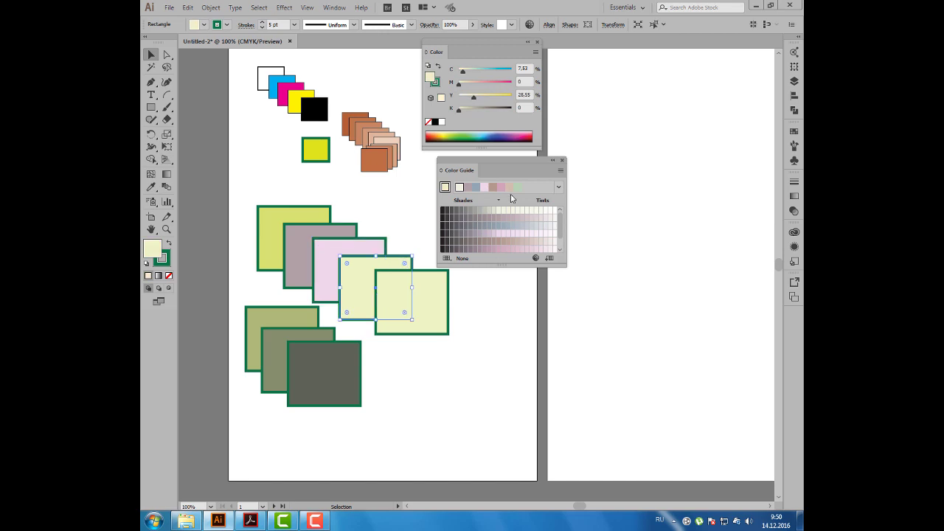
pyautogui.click(503, 189)
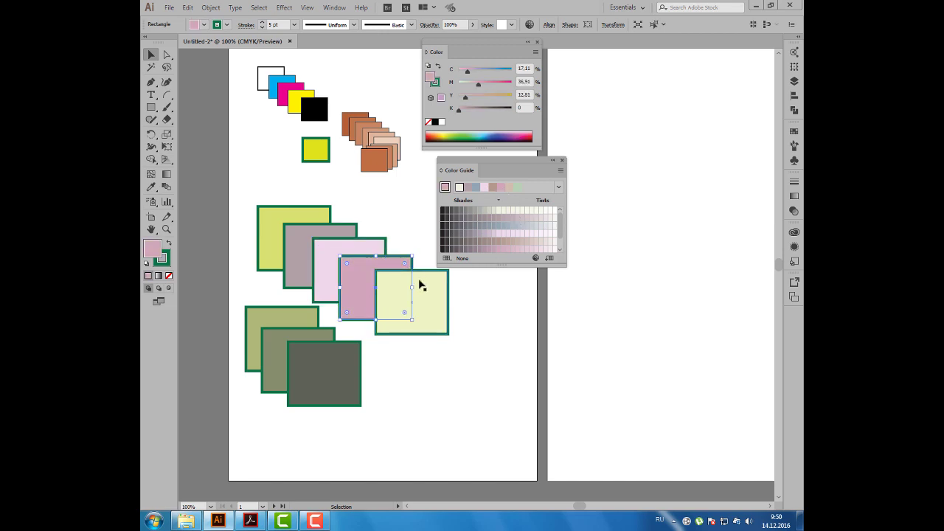
pyautogui.click(424, 285)
pyautogui.click(526, 210)
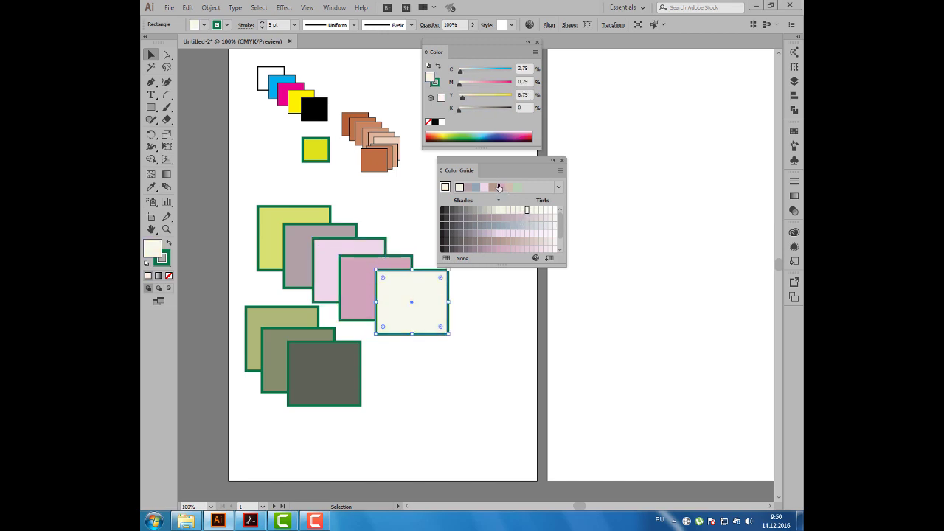
# Nudge the Color Guide aside and check the fill colour choices without changing anything
pyautogui.moveTo(491, 169); pyautogui.dragTo(481, 171)
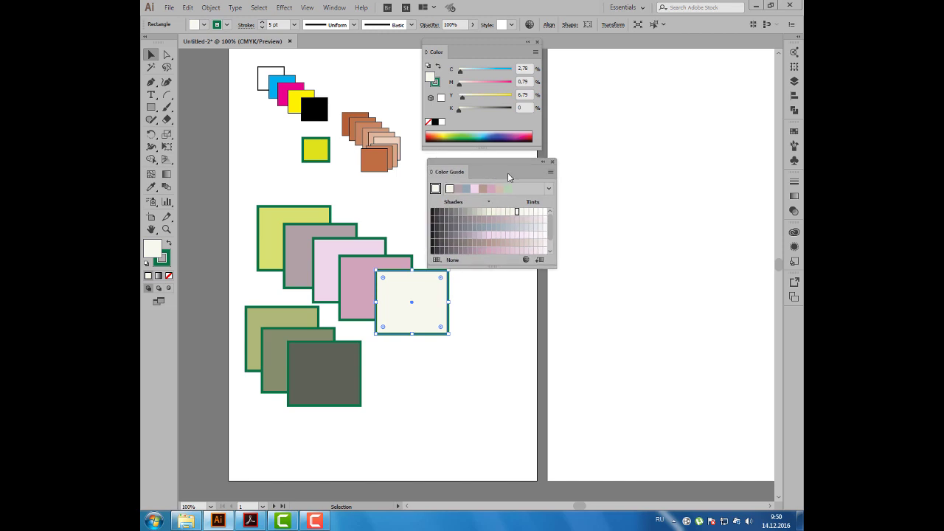
pyautogui.click(205, 26)
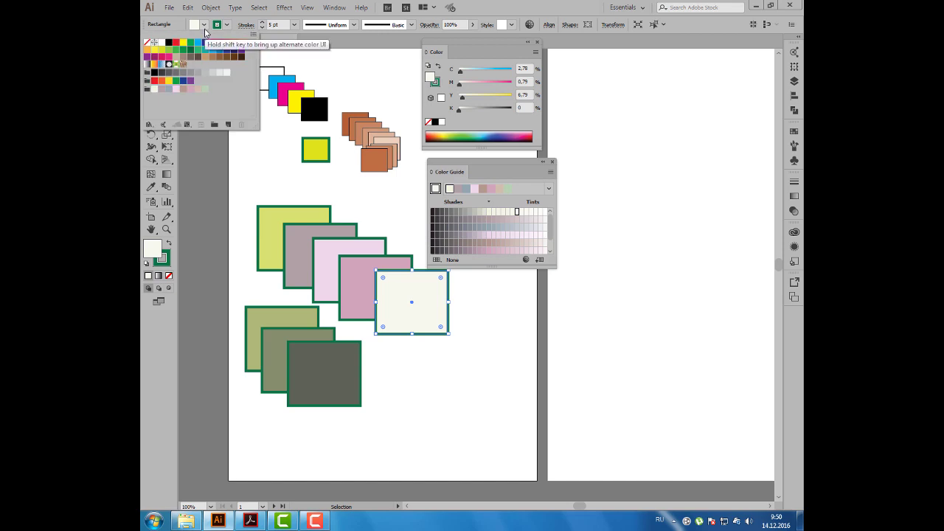
pyautogui.click(283, 148)
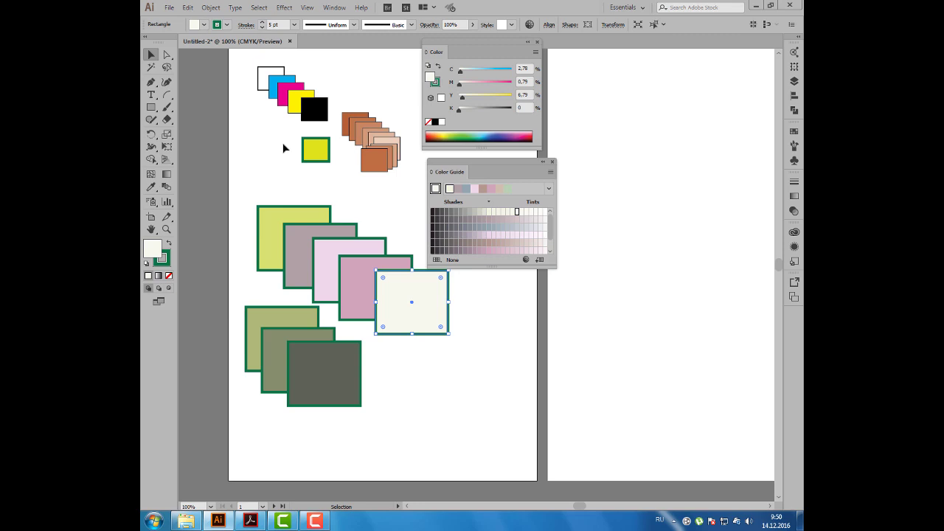
pyautogui.click(204, 26)
pyautogui.click(287, 143)
# Scale all eight rectangles down together and move the block about 10 mm higher
pyautogui.moveTo(231, 227)
pyautogui.mouseDown()
pyautogui.moveTo(449, 403)
pyautogui.moveTo(376, 320)
pyautogui.mouseUp()
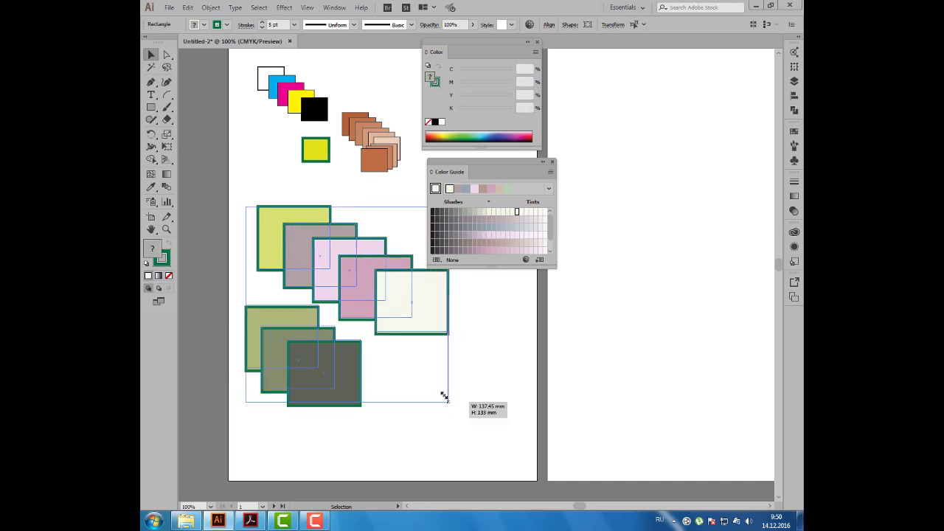
pyautogui.moveTo(335, 241); pyautogui.dragTo(337, 226)
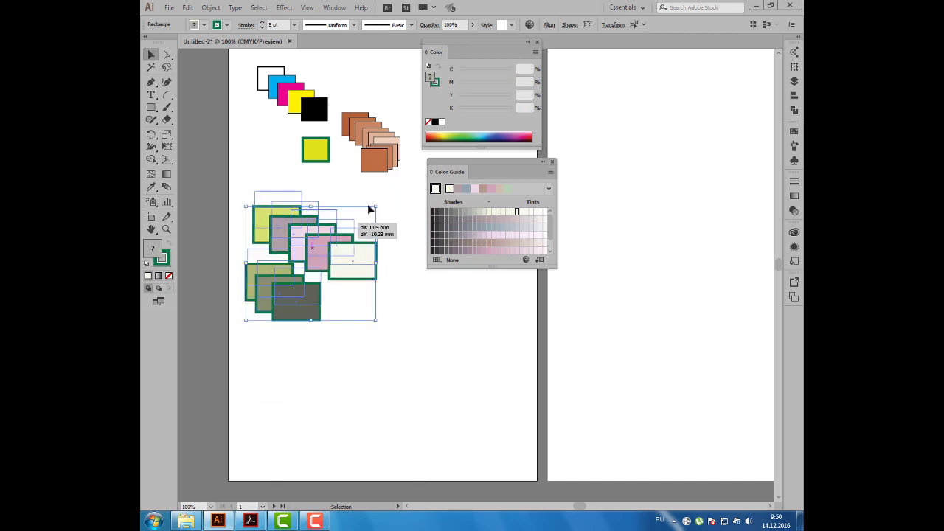
pyautogui.moveTo(442, 171); pyautogui.dragTo(455, 179)
pyautogui.moveTo(446, 55); pyautogui.dragTo(434, 59)
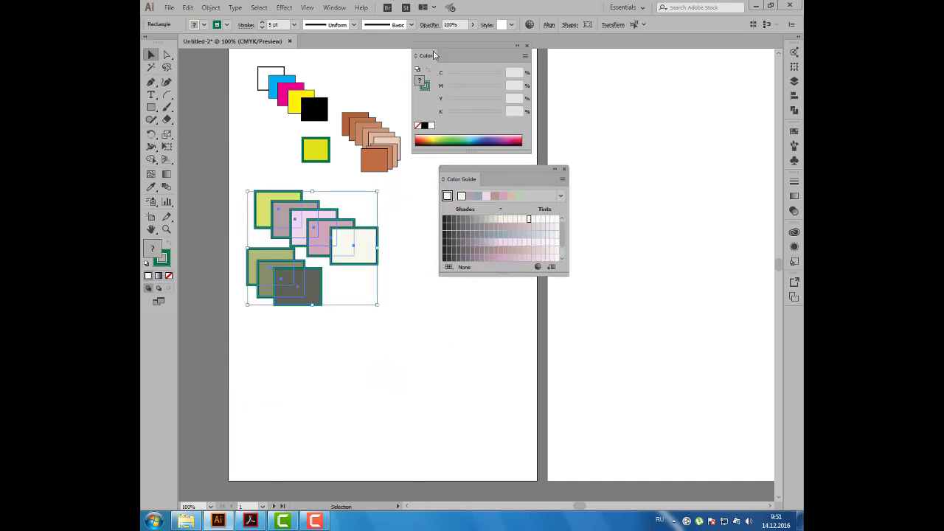
pyautogui.moveTo(459, 185); pyautogui.dragTo(441, 182)
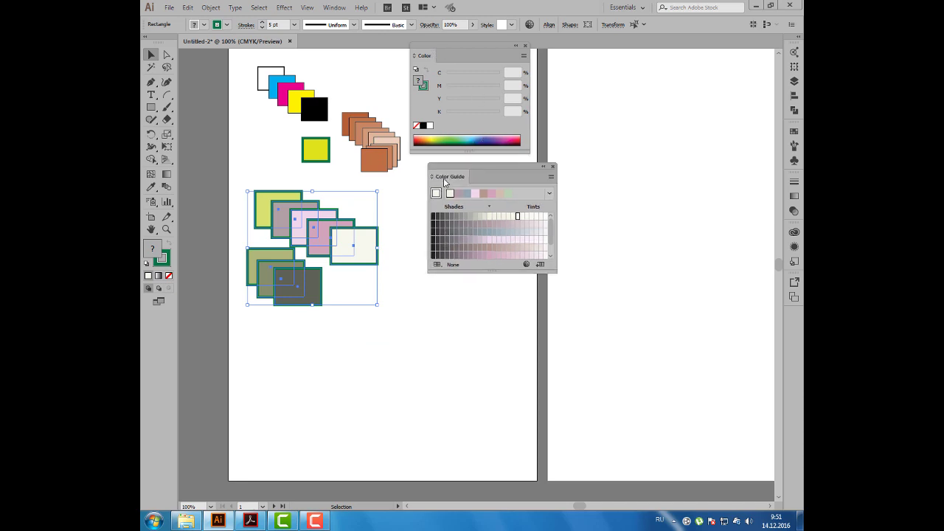
pyautogui.click(332, 9)
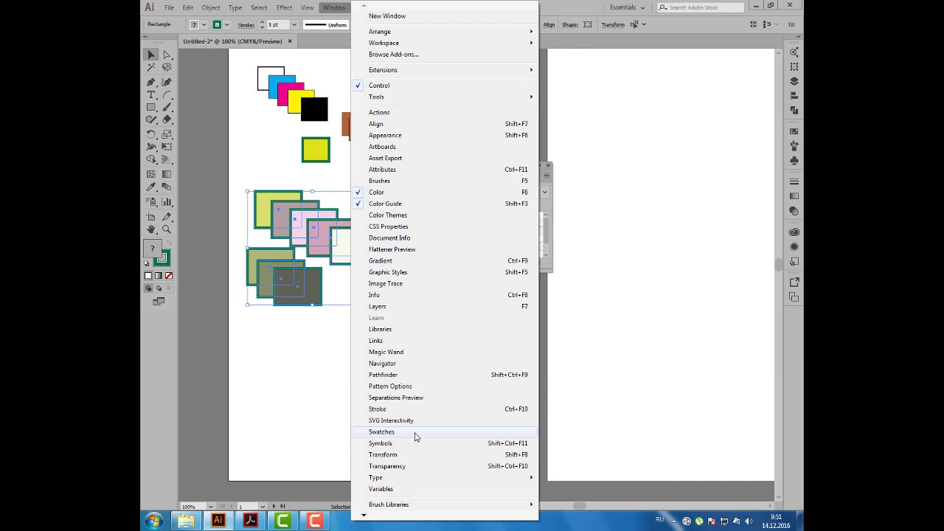
# Show the Swatches panel and detach it to float near the other colour panels
pyautogui.click(415, 436)
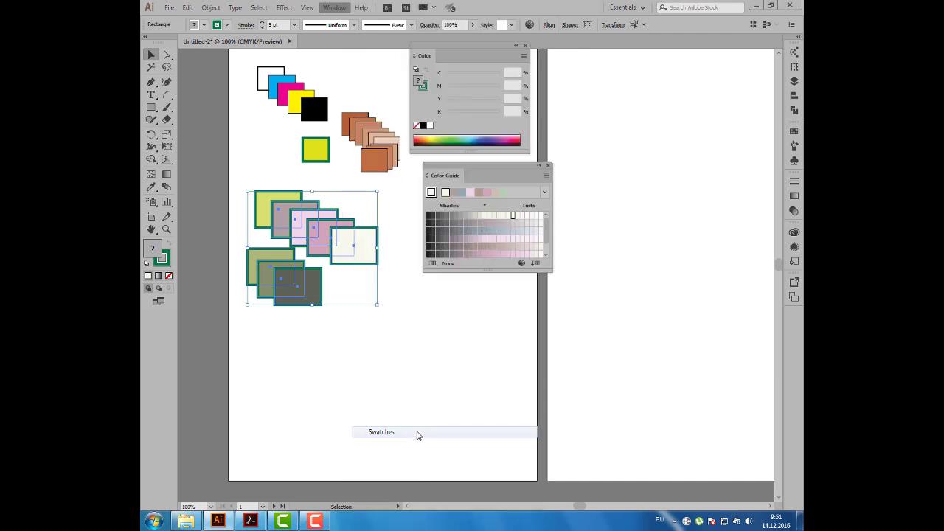
pyautogui.moveTo(676, 131)
pyautogui.mouseDown()
pyautogui.moveTo(600, 128)
pyautogui.moveTo(757, 124)
pyautogui.mouseUp()
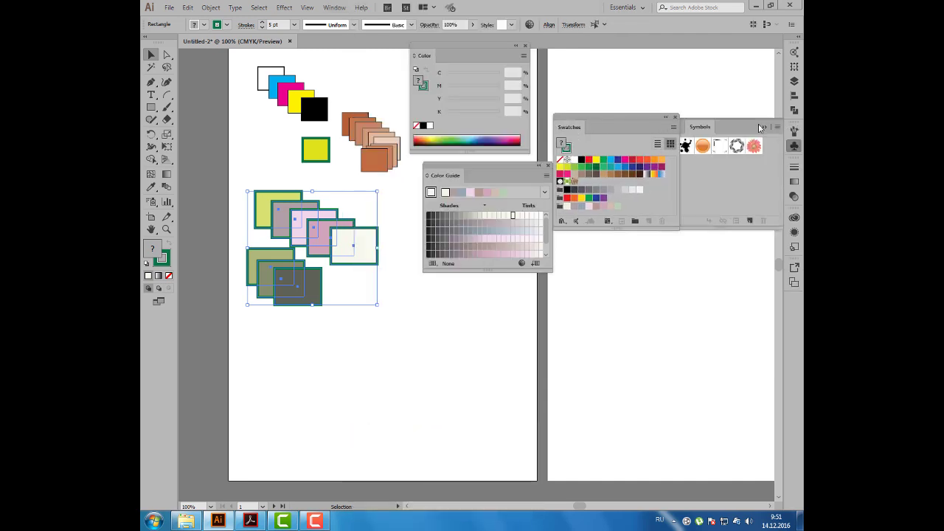
pyautogui.click(762, 126)
pyautogui.moveTo(621, 125); pyautogui.dragTo(639, 79)
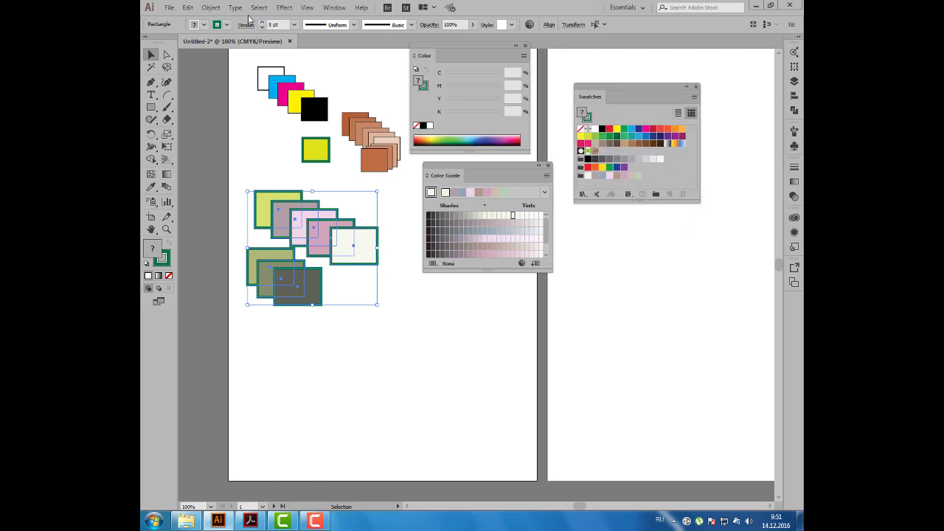
pyautogui.click(204, 25)
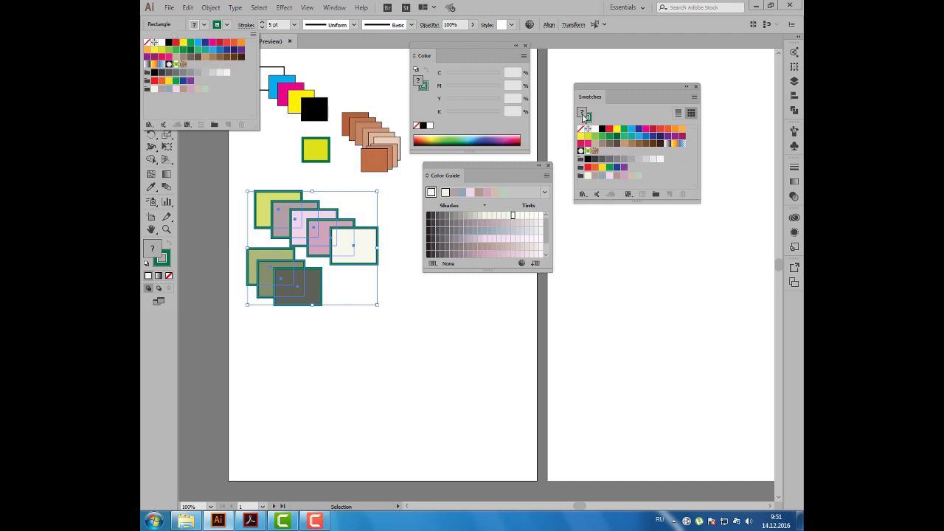
pyautogui.click(592, 97)
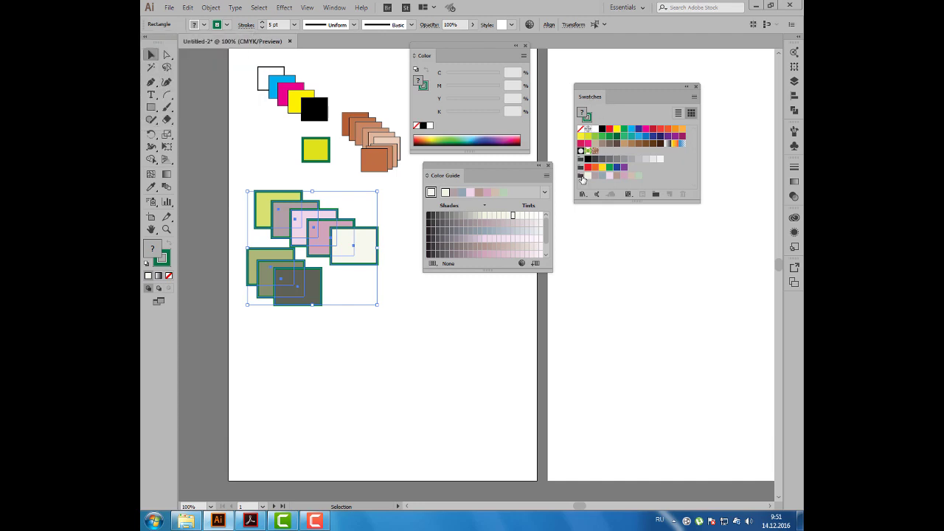
pyautogui.moveTo(594, 105); pyautogui.dragTo(609, 104)
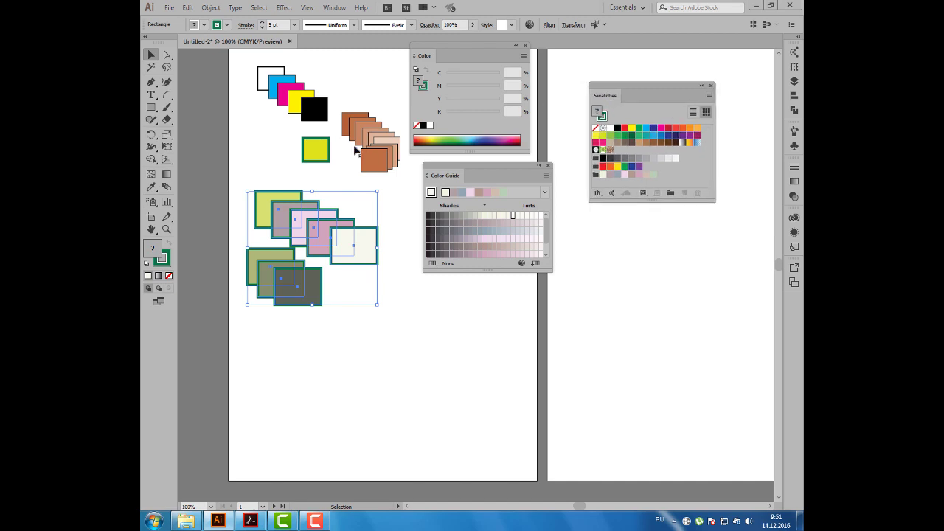
# Fill the small yellow square purple (C 40.39, M 58.43)
pyautogui.click(313, 149)
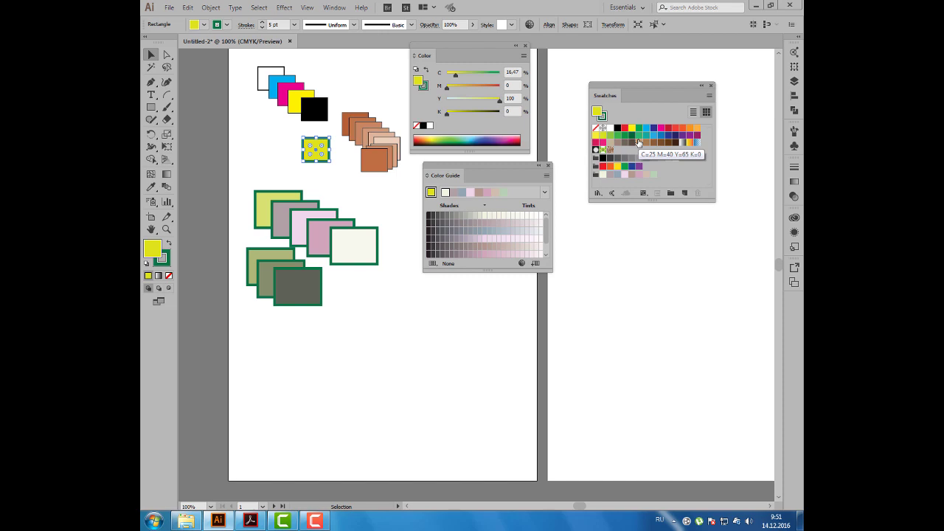
pyautogui.click(494, 137)
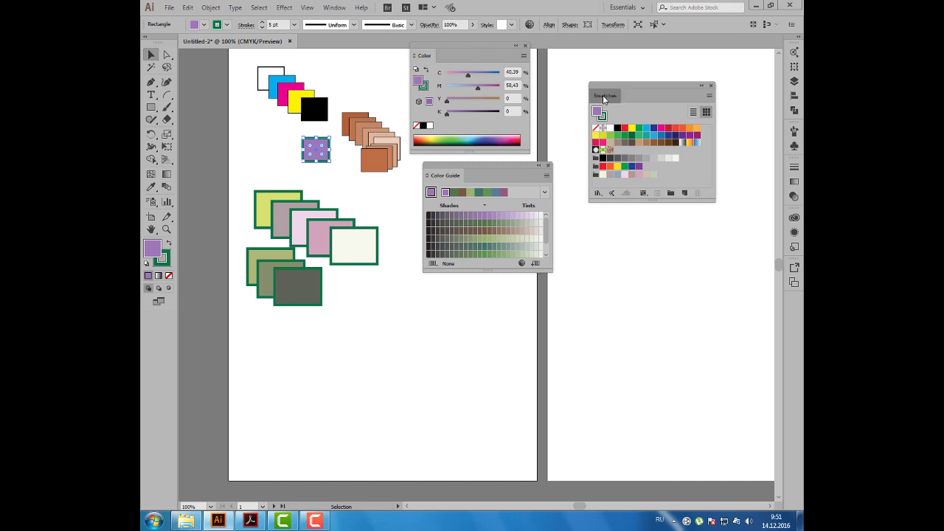
pyautogui.moveTo(601, 96); pyautogui.dragTo(595, 90)
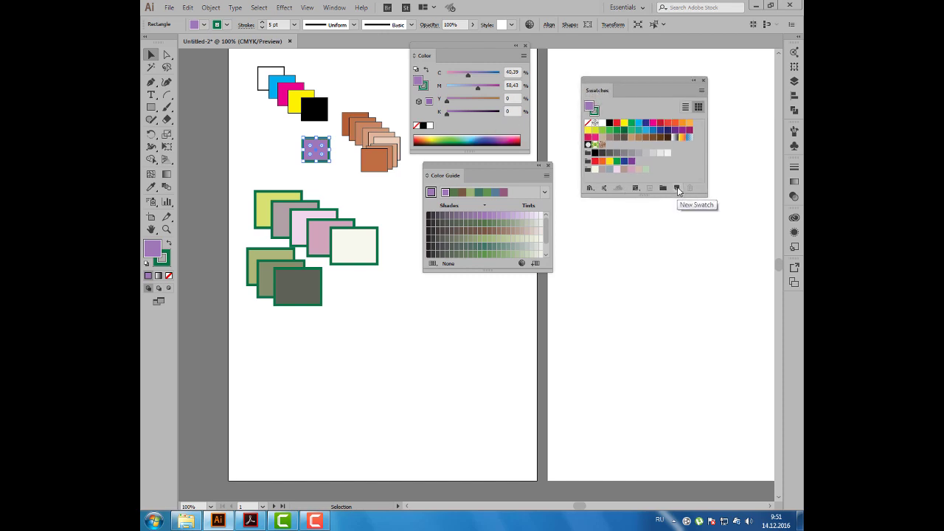
# Add the purple as a swatch, then fill the square lime green and save swatch C=35 M=0 Y=100 K=0
pyautogui.click(676, 188)
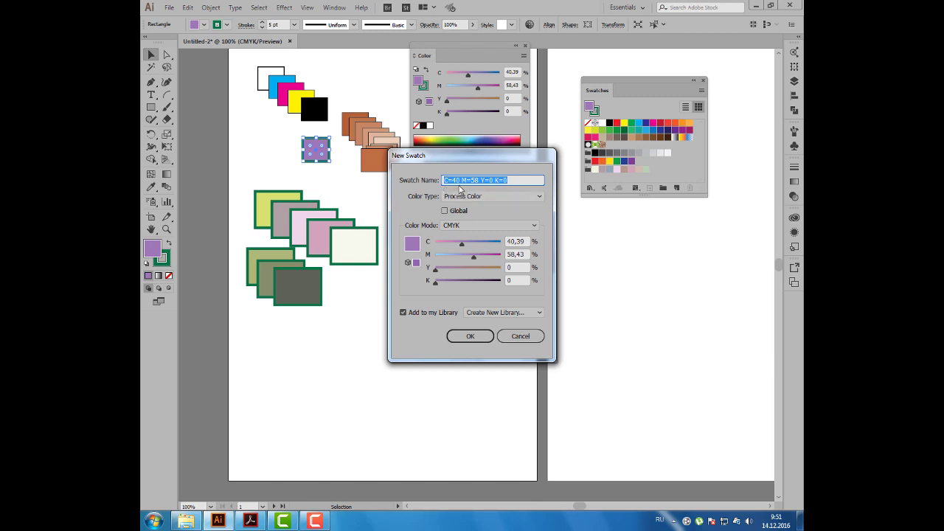
pyautogui.click(470, 336)
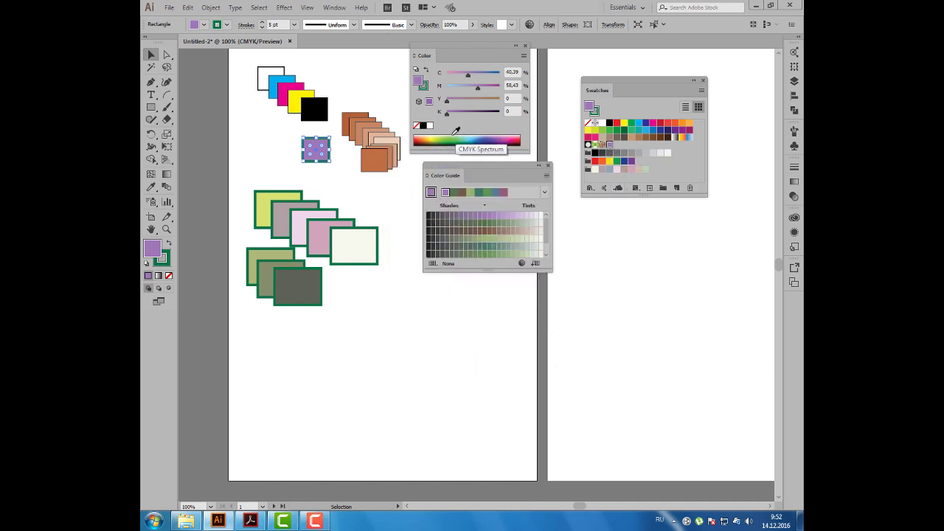
pyautogui.click(441, 137)
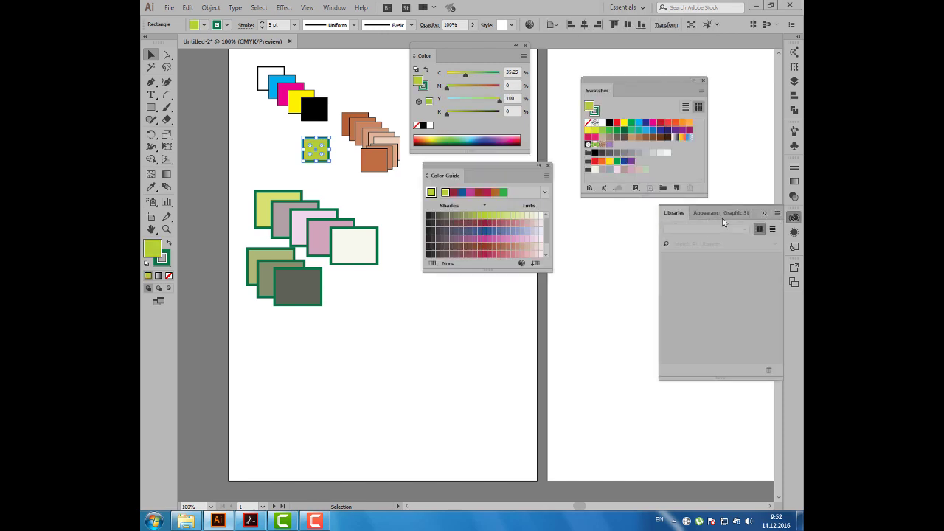
pyautogui.click(764, 214)
pyautogui.moveTo(627, 89); pyautogui.dragTo(623, 84)
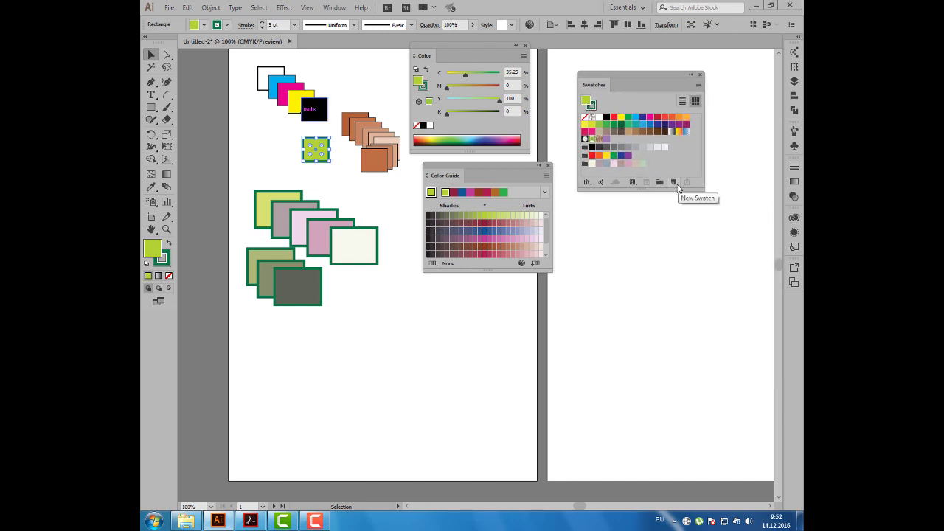
pyautogui.click(674, 184)
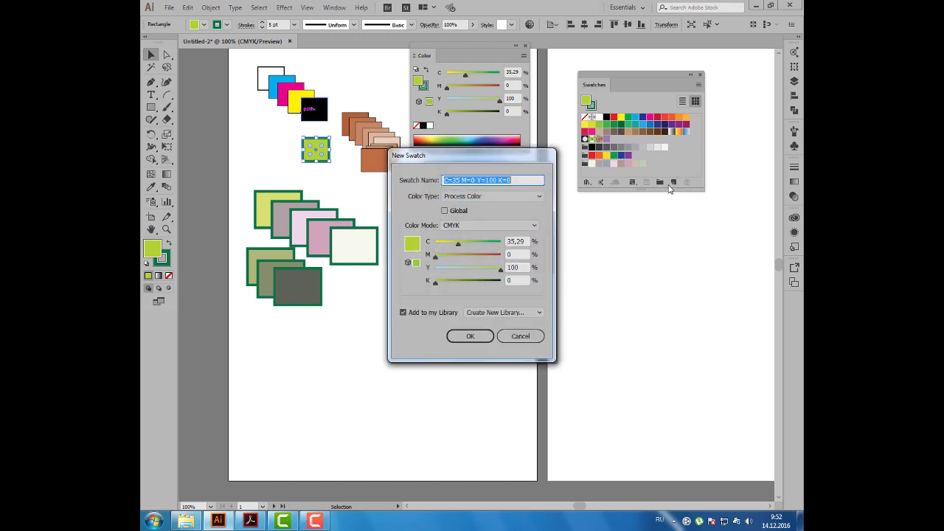
pyautogui.click(480, 334)
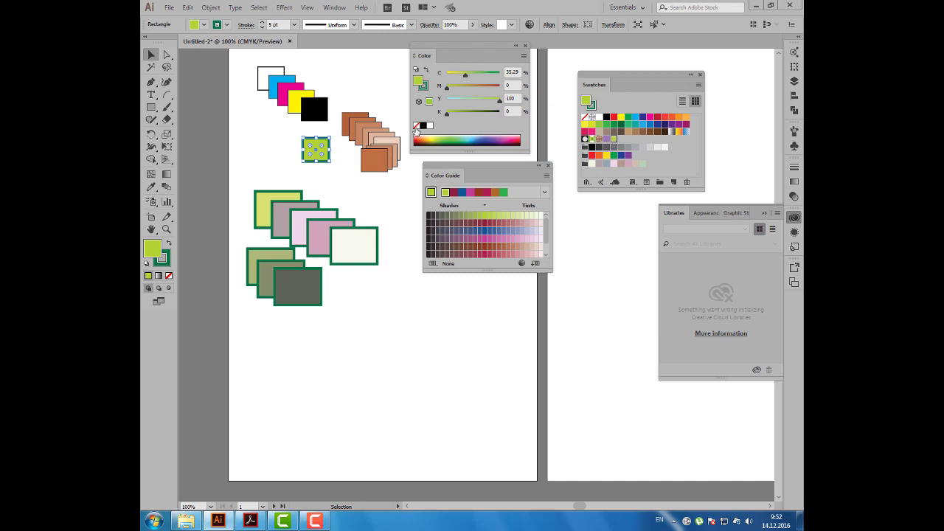
# Fill the small square light blue (C 56.86, M 30.59) and save swatch C=57 M=31 Y=0 K=0
pyautogui.click(479, 138)
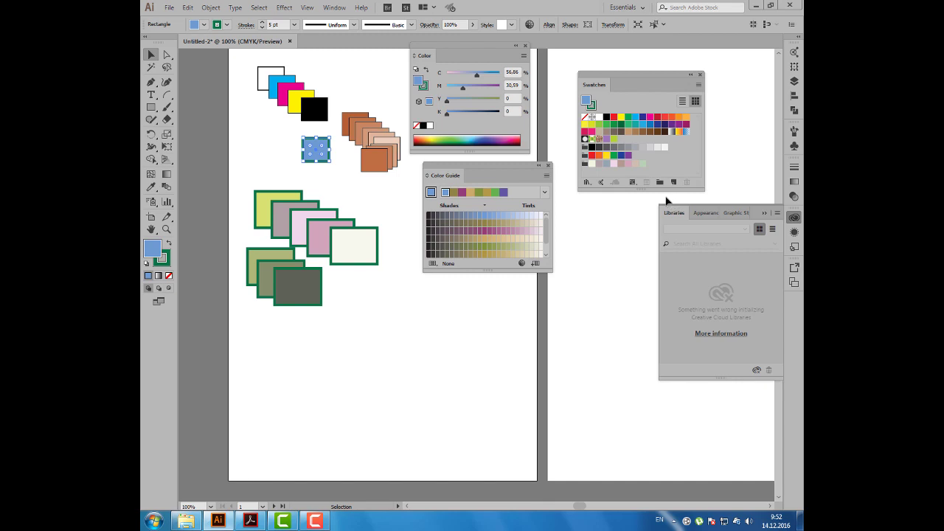
pyautogui.click(764, 214)
pyautogui.moveTo(626, 82); pyautogui.dragTo(619, 92)
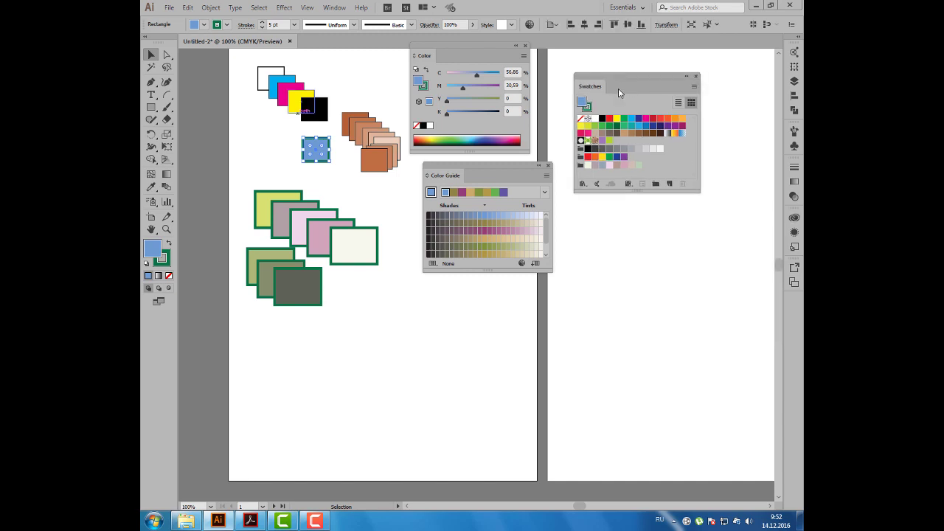
pyautogui.click(671, 185)
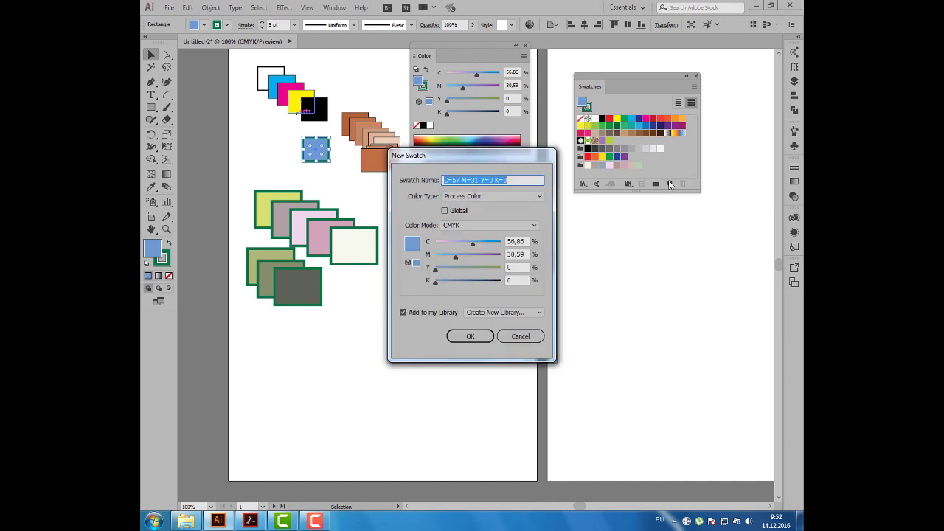
pyautogui.click(451, 337)
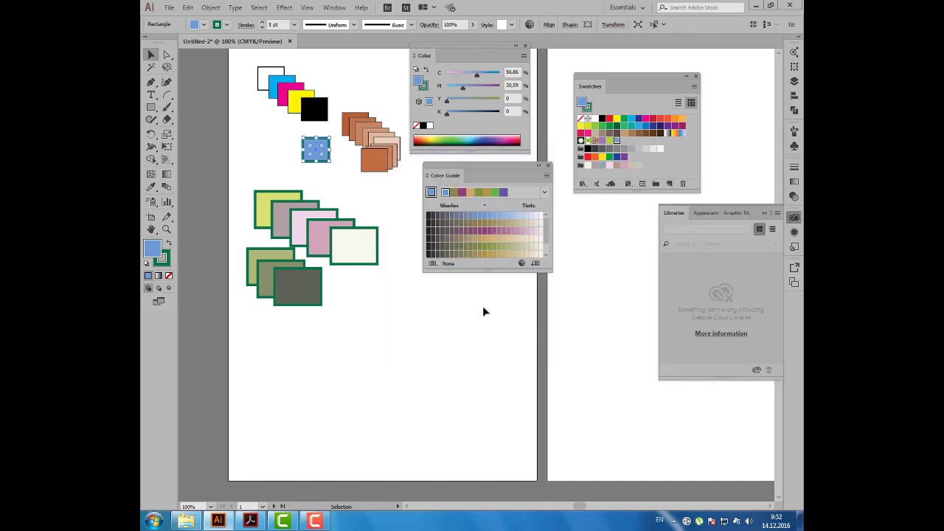
pyautogui.click(765, 214)
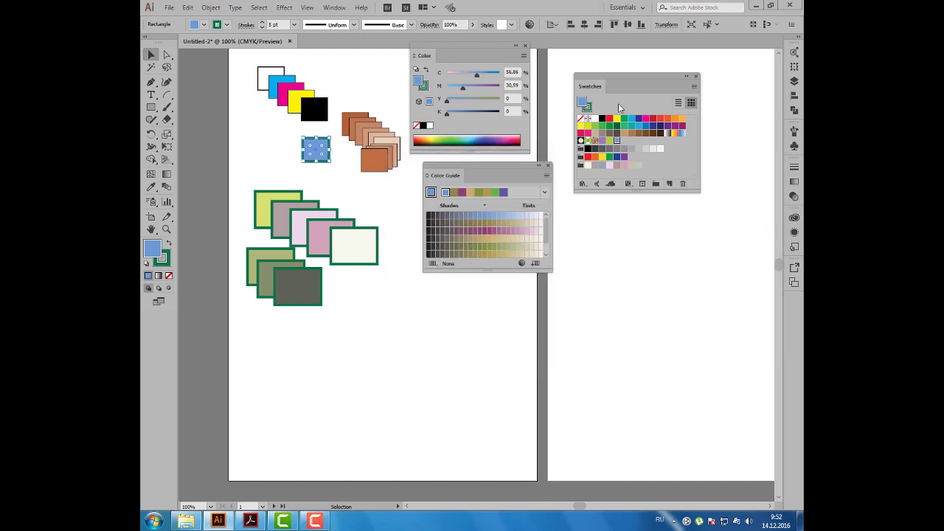
pyautogui.moveTo(593, 88); pyautogui.dragTo(608, 91)
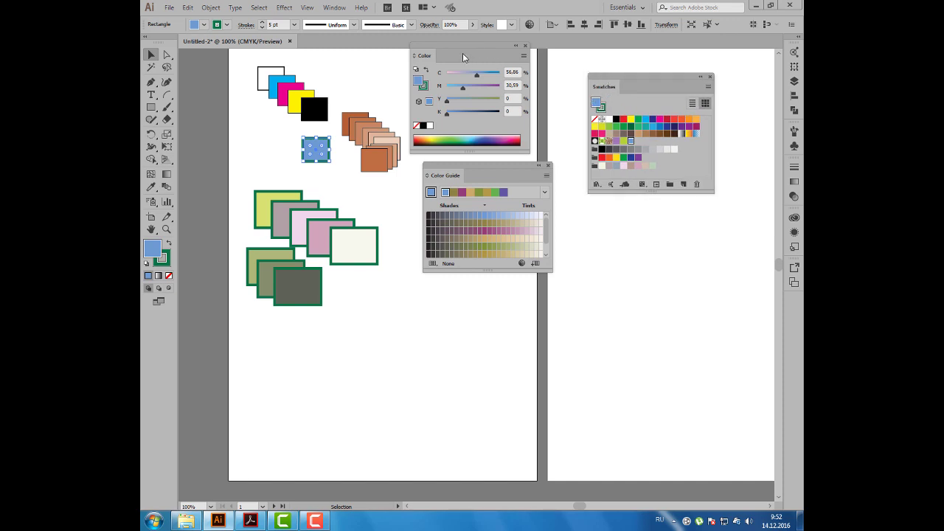
pyautogui.moveTo(463, 57); pyautogui.dragTo(476, 64)
pyautogui.moveTo(447, 177); pyautogui.dragTo(445, 190)
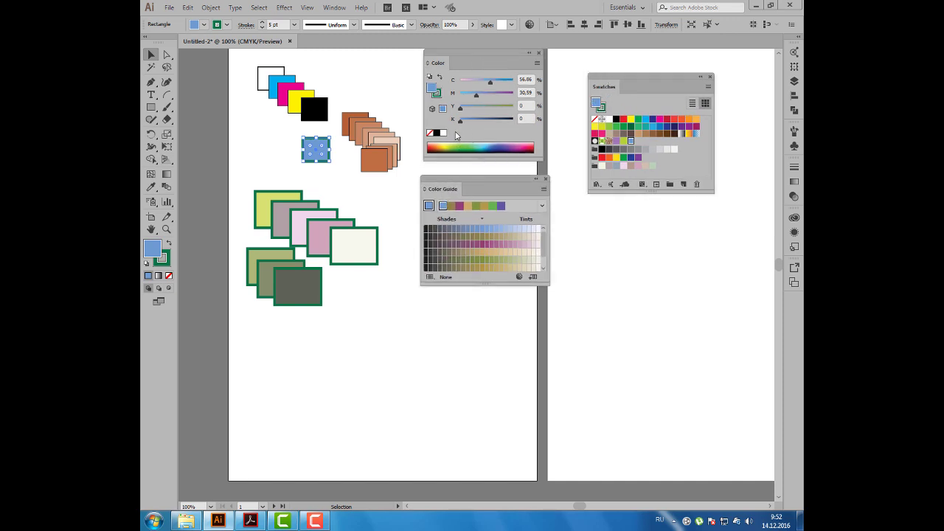
# Create a new one-artboard A4 document, Untitled-3, and check both Untitled-2 and Untitled-3
pyautogui.hotkey('ctrl', 'n')
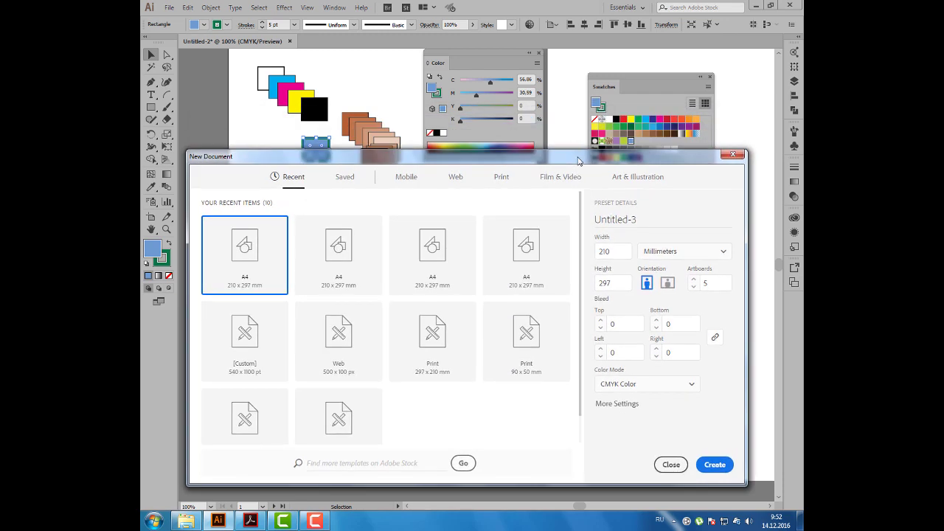
pyautogui.click(694, 288)
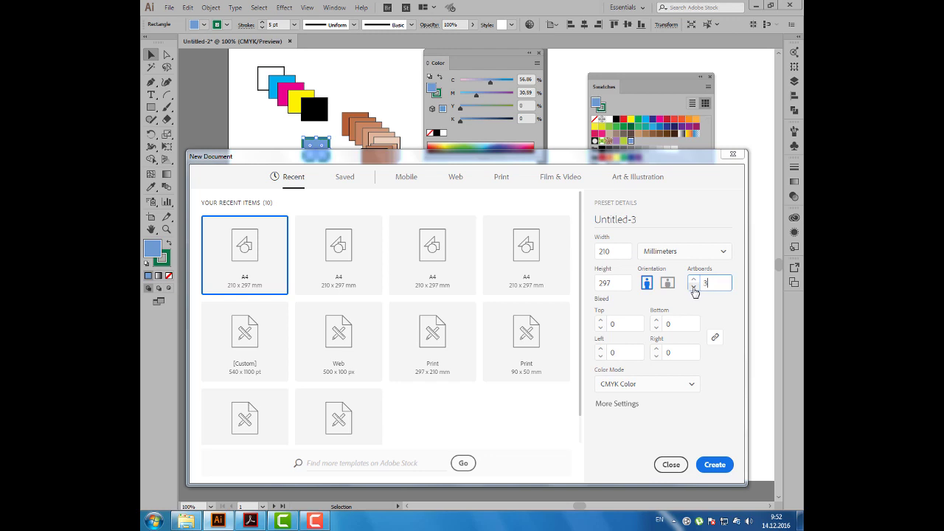
pyautogui.click(693, 288)
pyautogui.click(713, 466)
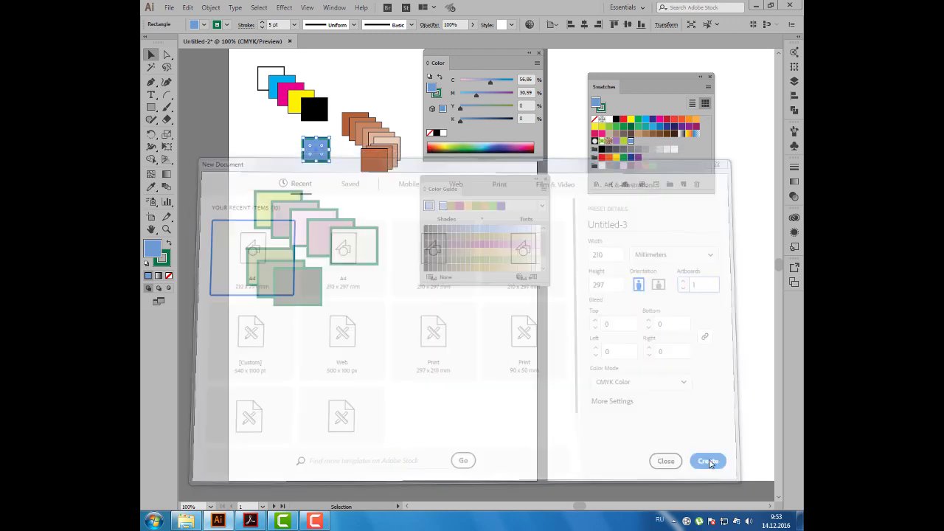
pyautogui.moveTo(609, 89); pyautogui.dragTo(620, 89)
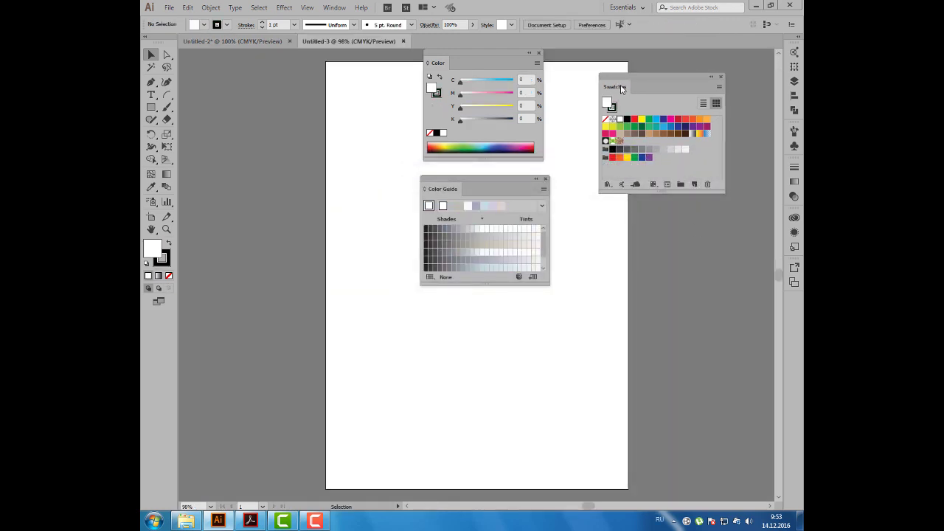
pyautogui.click(226, 42)
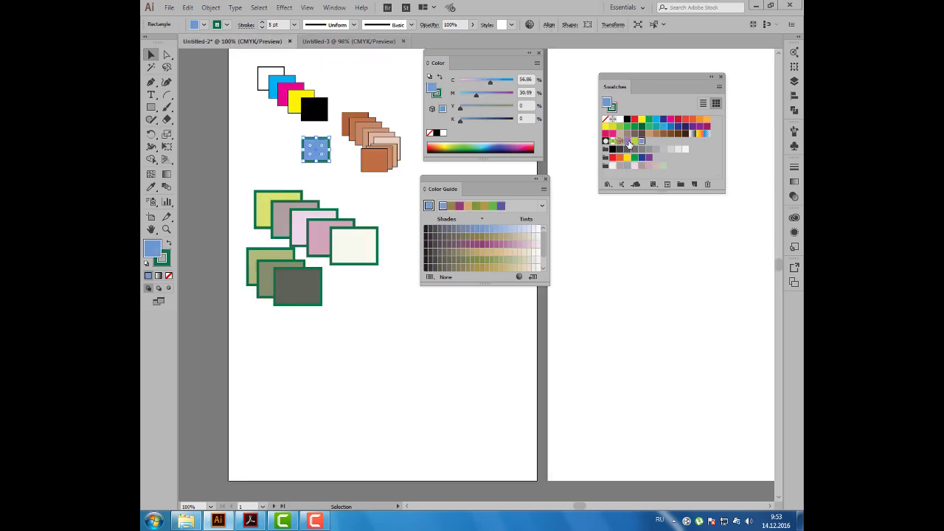
pyautogui.click(332, 41)
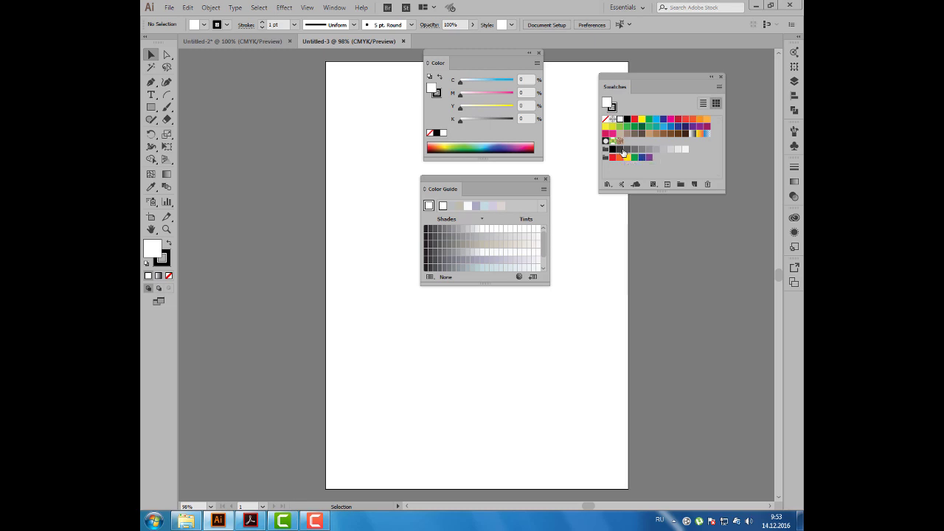
# Rearrange the colour panels and bring up the Swatch Libraries menu from the Swatches panel
pyautogui.moveTo(476, 189); pyautogui.dragTo(508, 182)
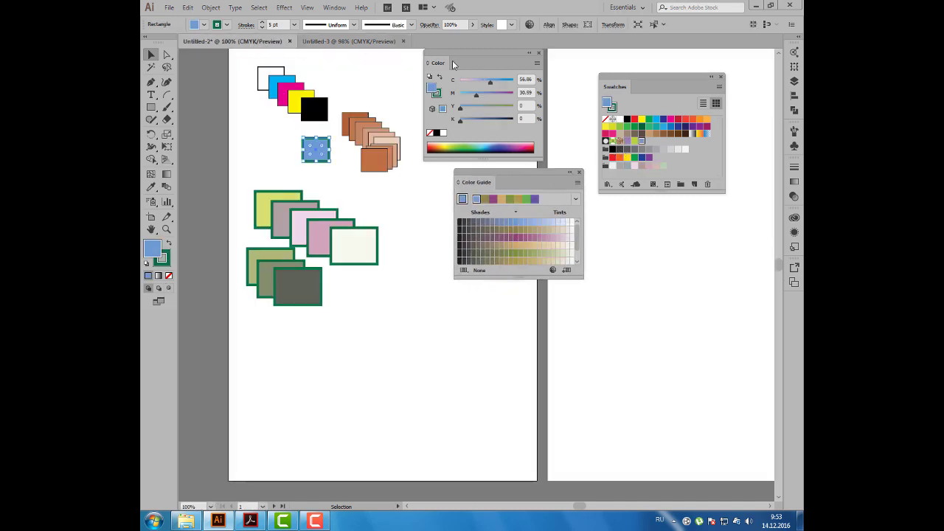
pyautogui.moveTo(456, 58); pyautogui.dragTo(460, 54)
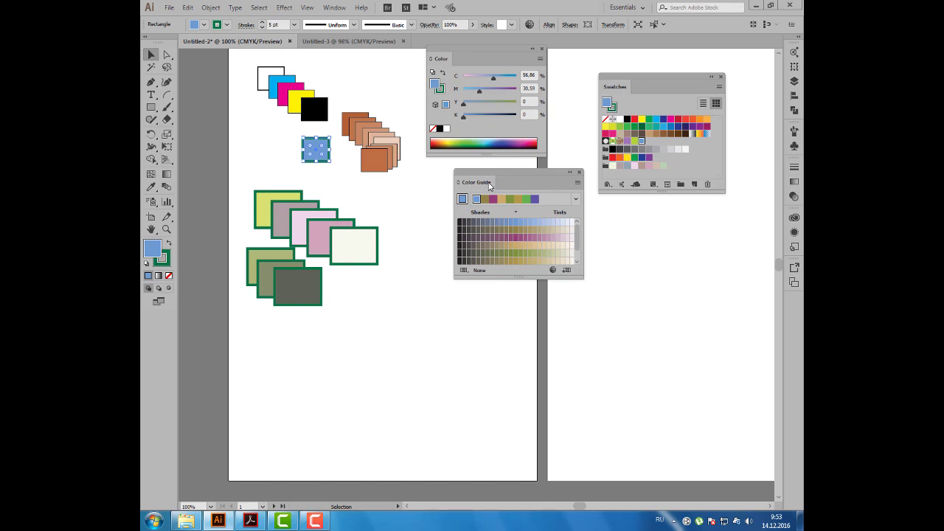
pyautogui.moveTo(488, 186); pyautogui.dragTo(467, 181)
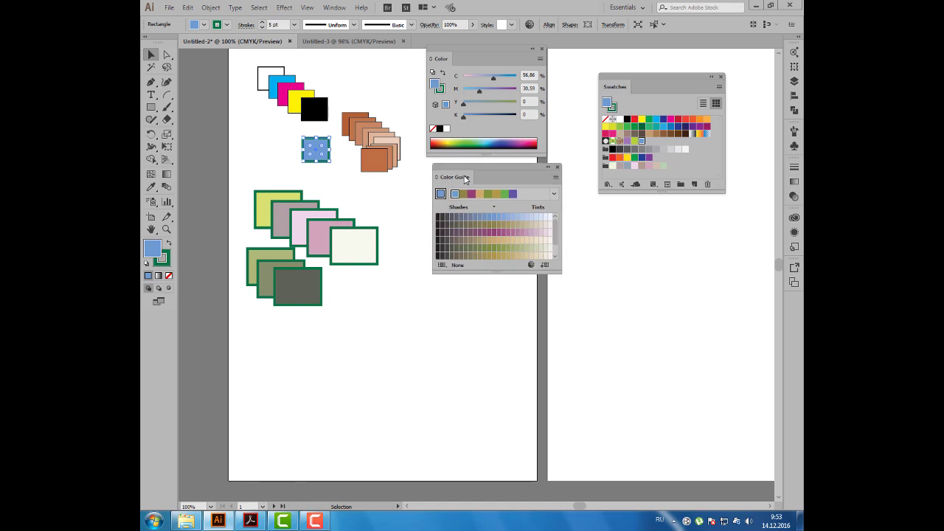
pyautogui.moveTo(621, 87); pyautogui.dragTo(637, 76)
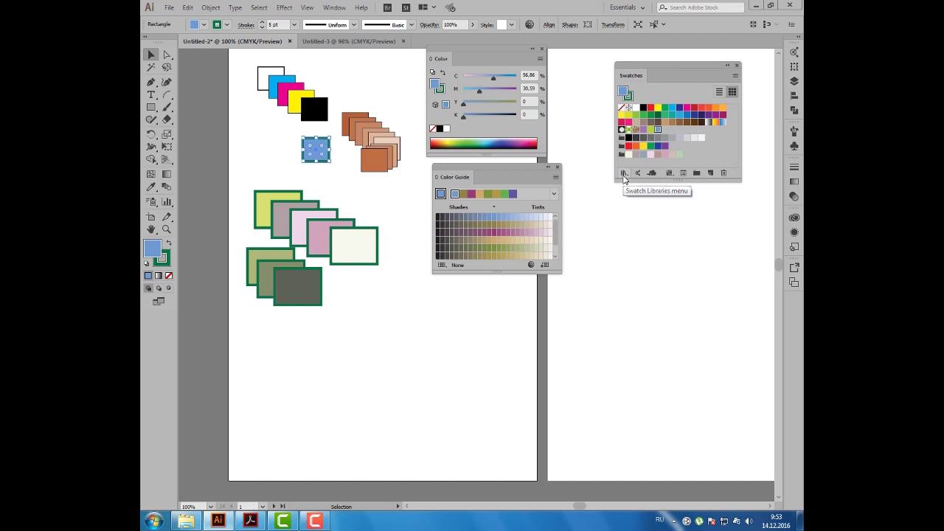
pyautogui.click(623, 173)
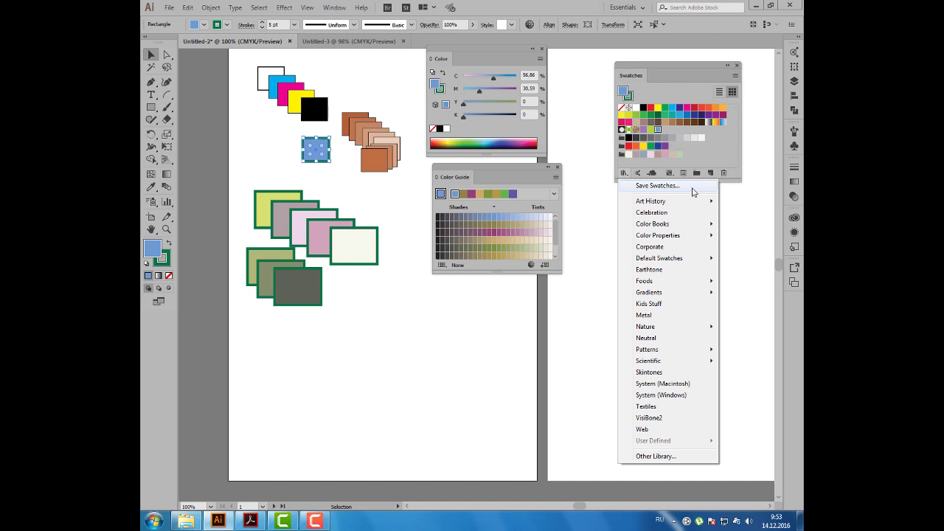
# Save the current swatches as a swatch library file named 'Pastels'
pyautogui.click(693, 185)
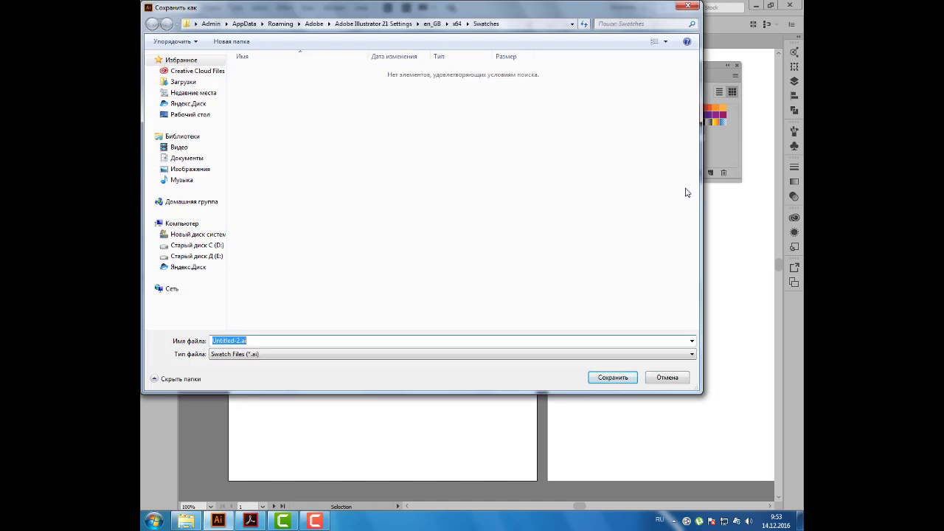
pyautogui.hotkey('alt', 'shift')
pyautogui.write('Paste')
pyautogui.write('ls')
pyautogui.click(613, 377)
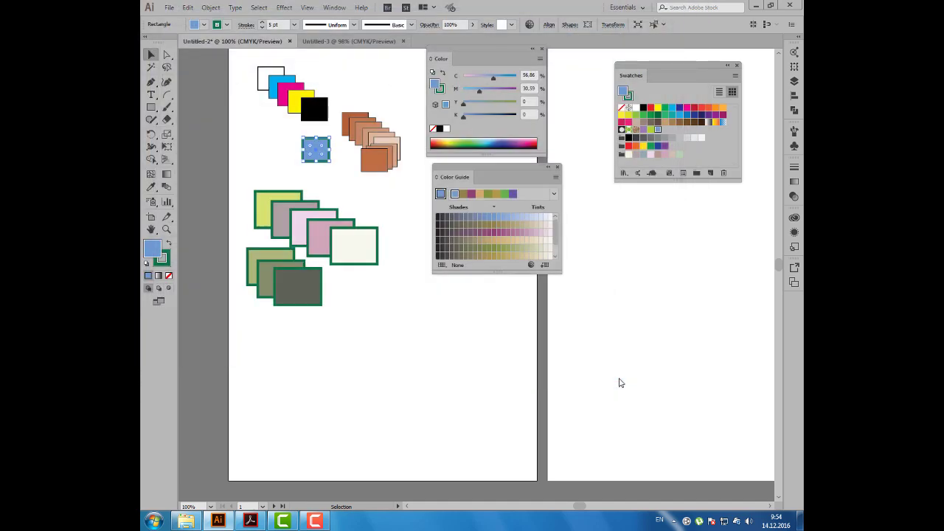
# Bring Untitled-3 to the front and move the Color, Color Guide and Swatches panels aside
pyautogui.click(329, 42)
pyautogui.moveTo(441, 63)
pyautogui.mouseDown()
pyautogui.moveTo(540, 160)
pyautogui.moveTo(682, 269)
pyautogui.mouseUp()
pyautogui.moveTo(472, 177)
pyautogui.mouseDown()
pyautogui.moveTo(487, 202)
pyautogui.moveTo(645, 334)
pyautogui.mouseUp()
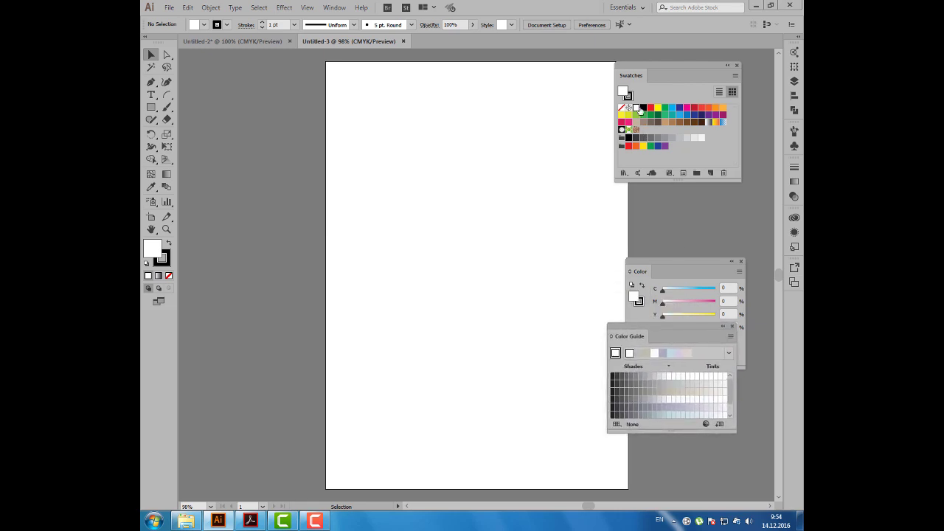
pyautogui.moveTo(628, 80); pyautogui.dragTo(594, 72)
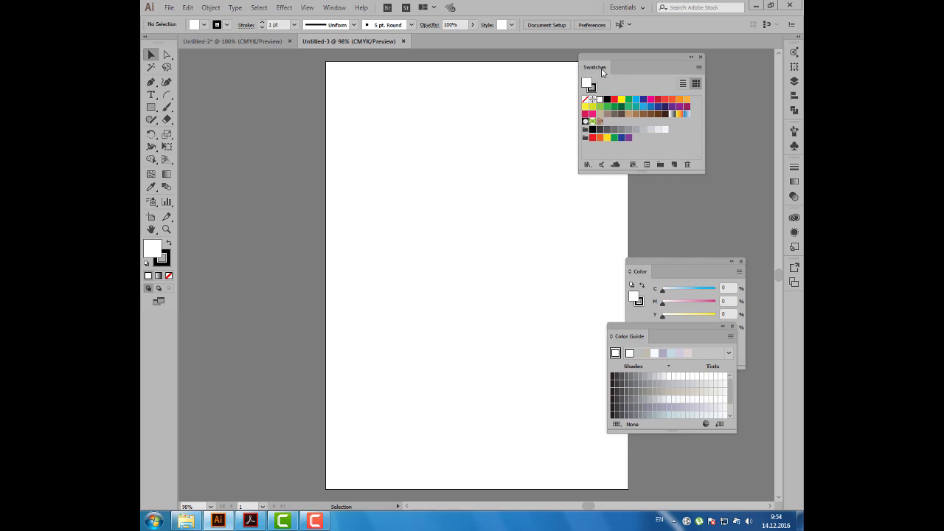
pyautogui.moveTo(604, 72); pyautogui.dragTo(605, 69)
# Load the user-defined Pastels library as a floating panel, enlarged and moved up-left
pyautogui.click(588, 161)
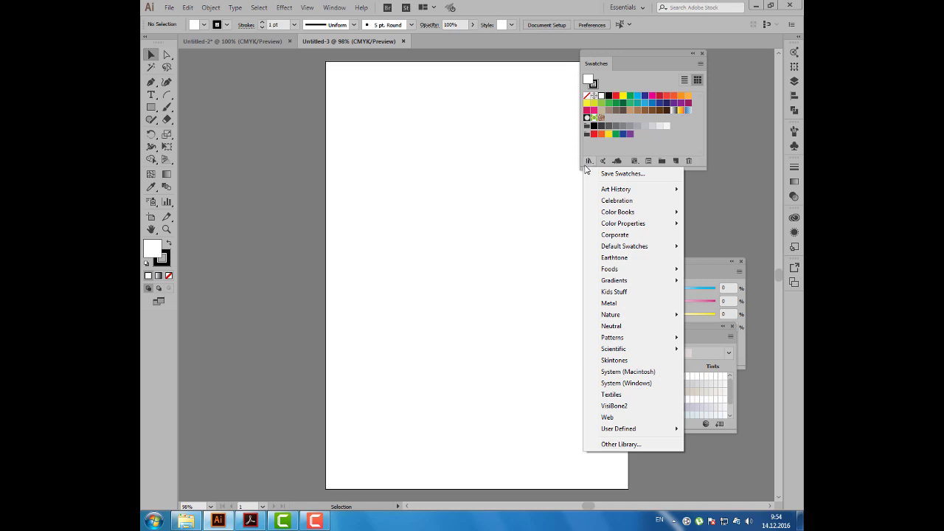
pyautogui.moveTo(618, 428)
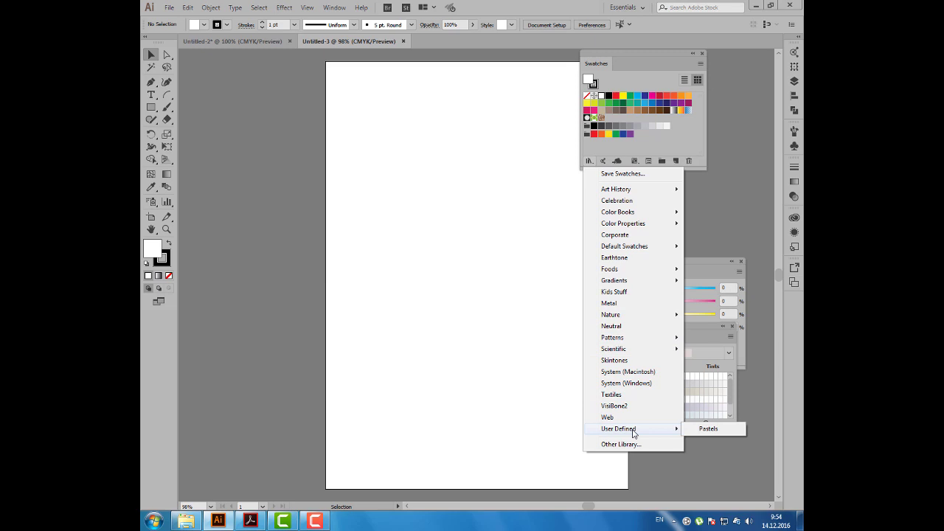
pyautogui.click(708, 429)
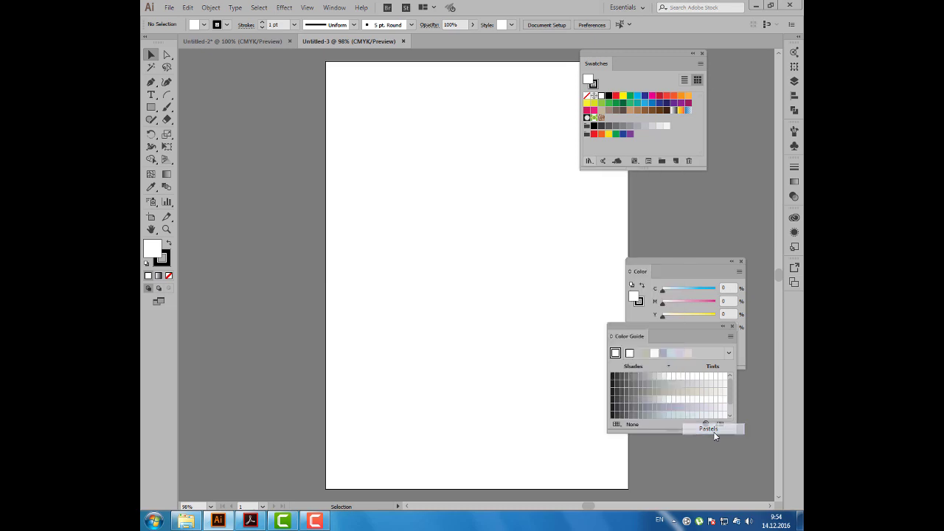
pyautogui.moveTo(530, 305); pyautogui.dragTo(539, 331)
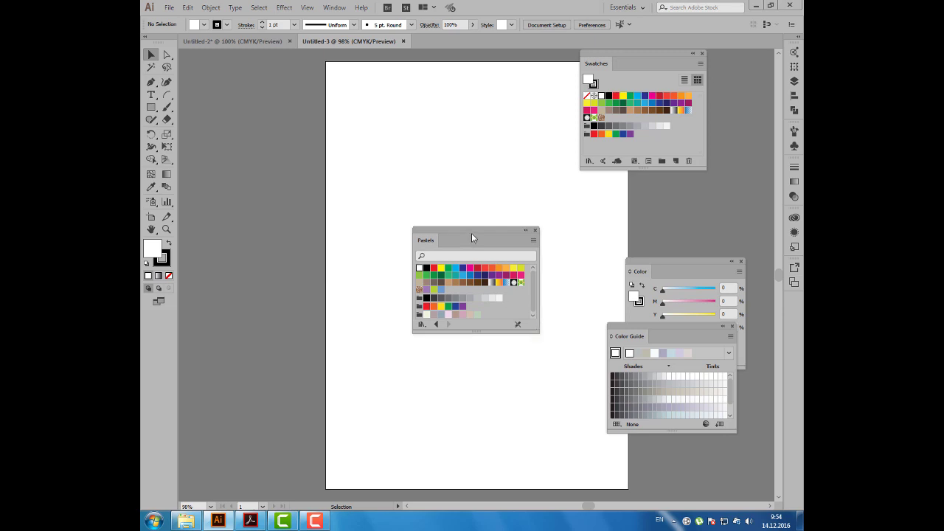
pyautogui.moveTo(465, 236); pyautogui.dragTo(485, 192)
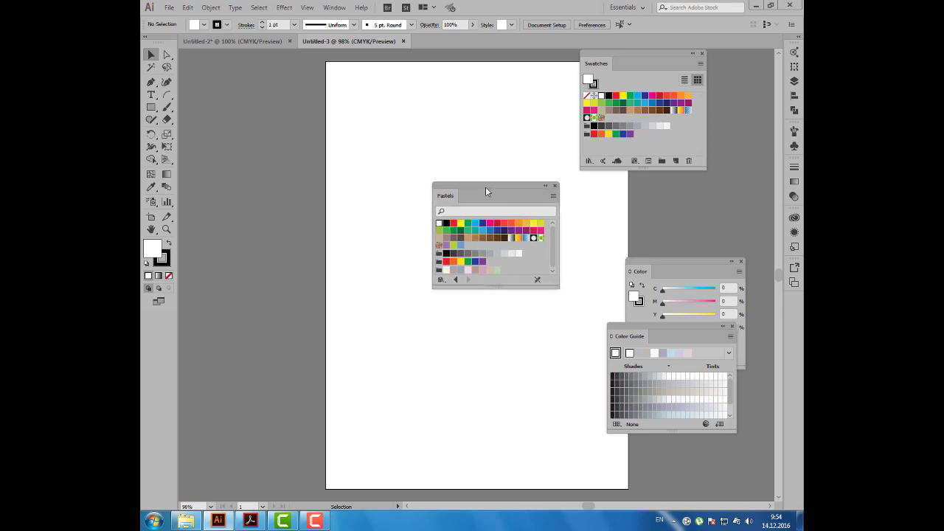
pyautogui.moveTo(485, 191); pyautogui.dragTo(445, 142)
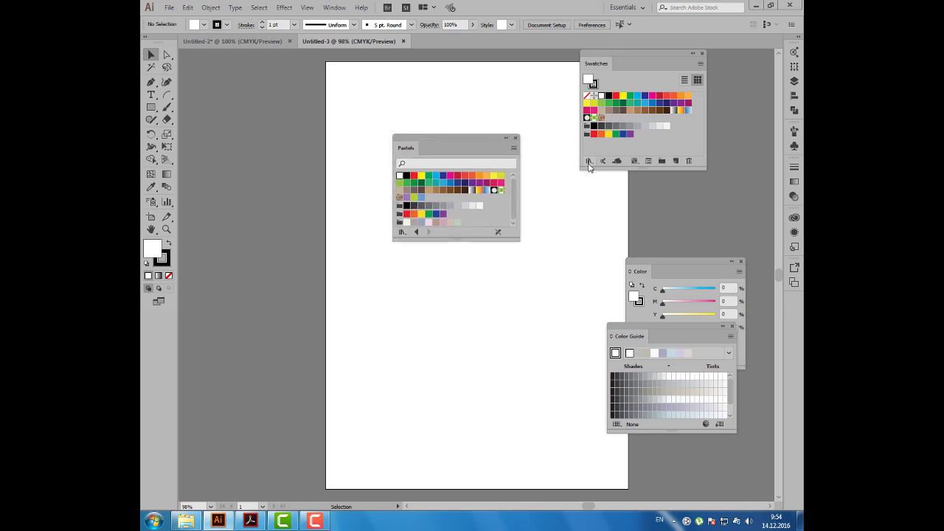
# Open the Neutral swatch library and split it into its own panel below Pastels
pyautogui.click(589, 161)
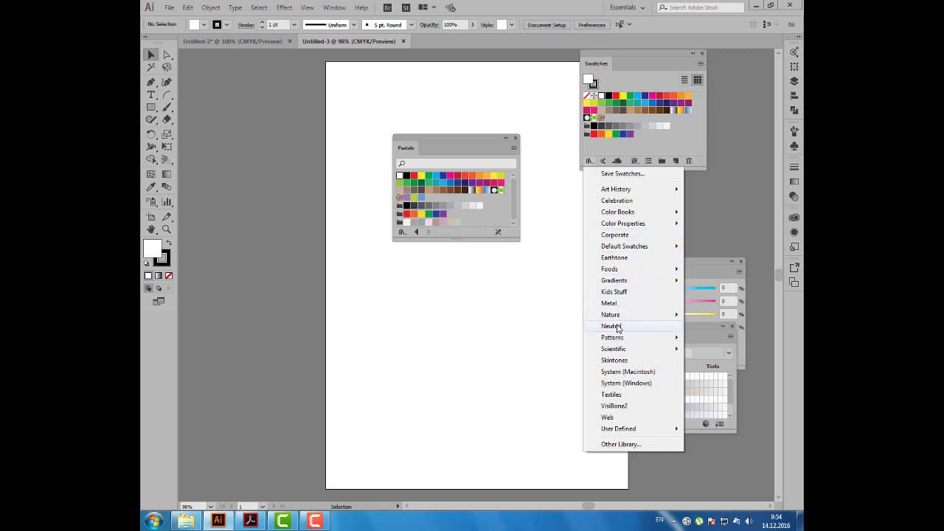
pyautogui.click(618, 326)
pyautogui.moveTo(418, 148); pyautogui.dragTo(361, 228)
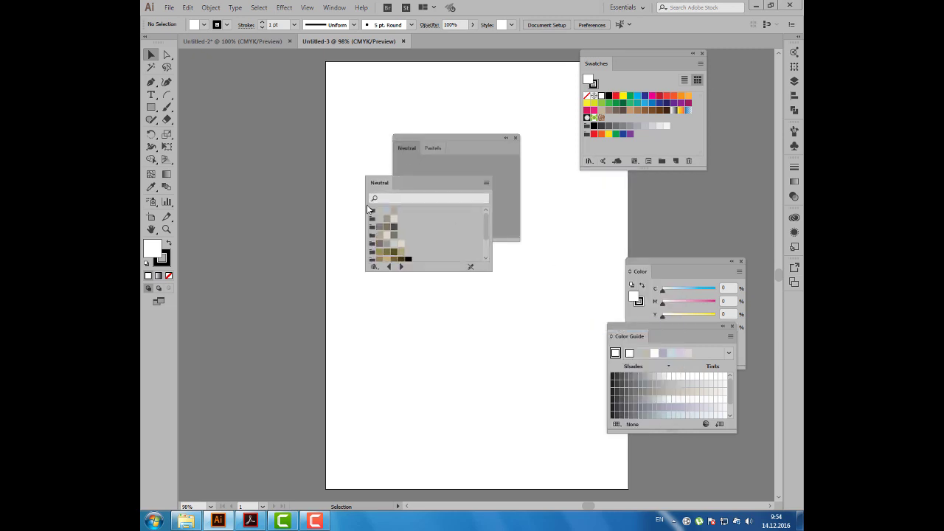
pyautogui.moveTo(419, 146); pyautogui.dragTo(441, 114)
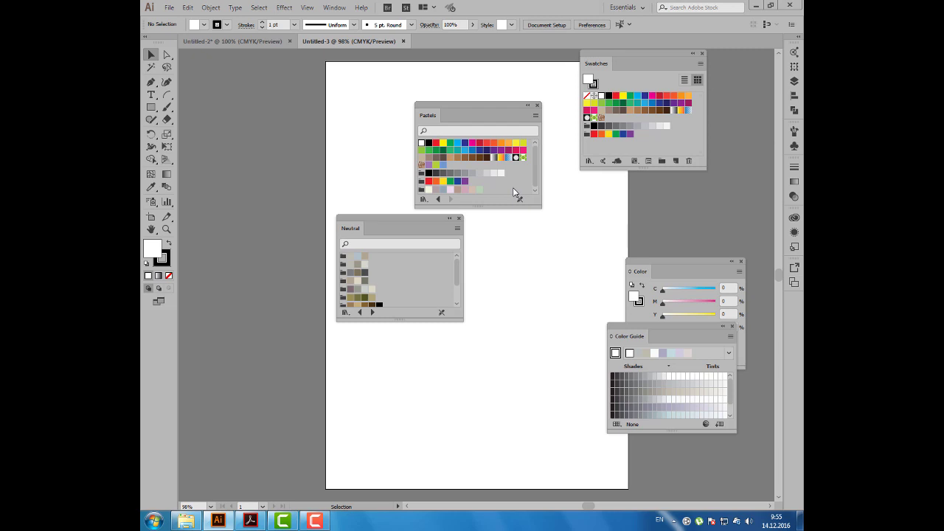
# Return to Untitled-2 and reposition the Pastels and Neutral swatch library panels
pyautogui.click(223, 42)
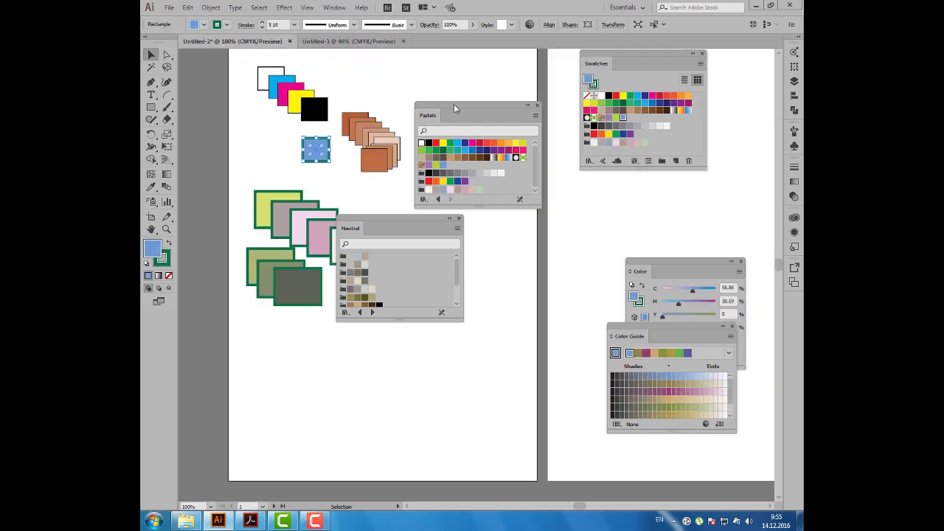
pyautogui.moveTo(453, 109); pyautogui.dragTo(466, 81)
pyautogui.moveTo(394, 217); pyautogui.dragTo(425, 217)
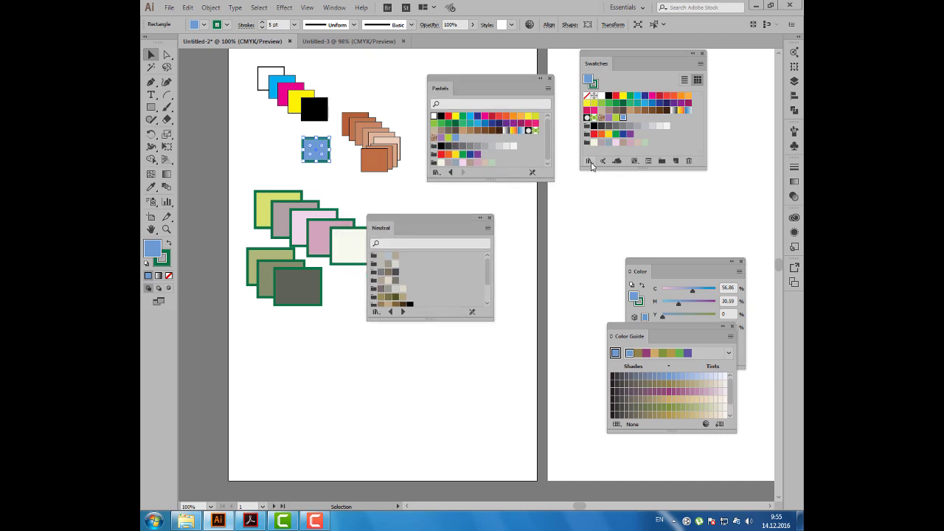
pyautogui.click(589, 162)
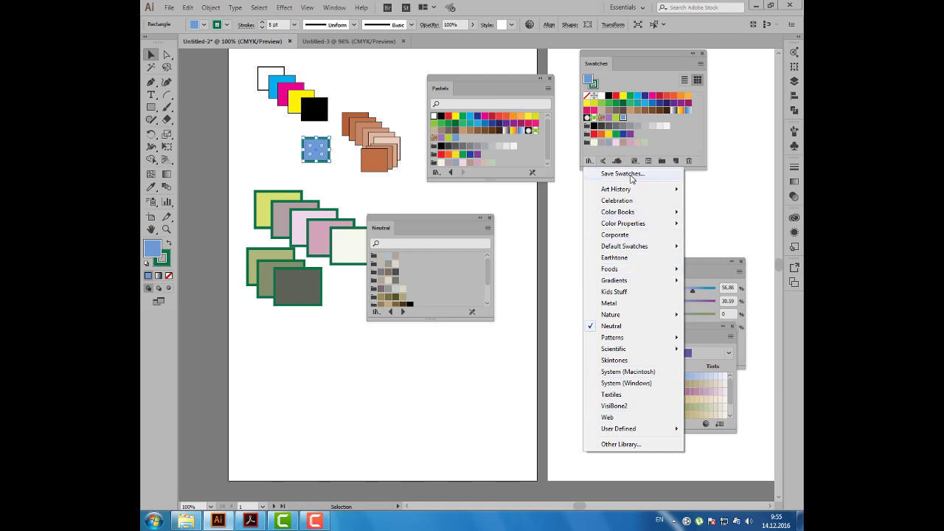
pyautogui.click(493, 86)
# Arrange the Pastels, Color and Color Guide panels, and close the Neutral library
pyautogui.moveTo(493, 86); pyautogui.dragTo(480, 90)
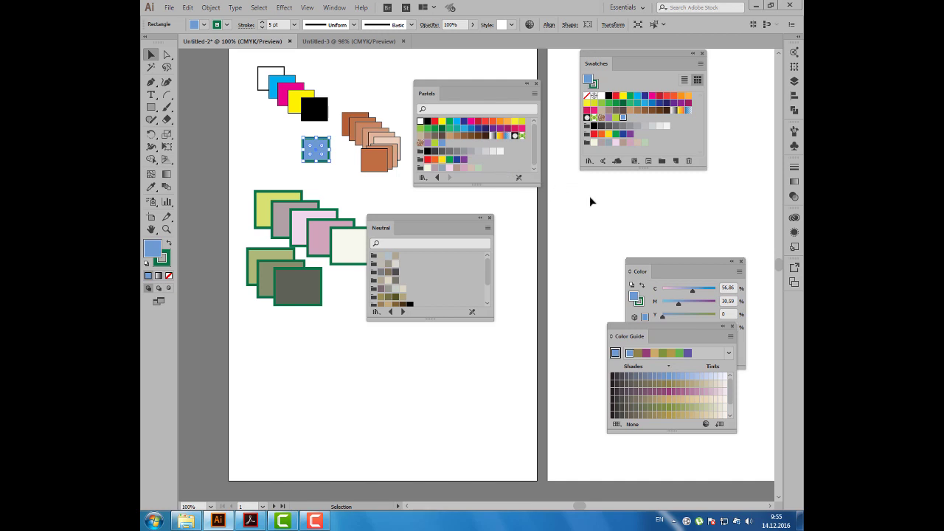
pyautogui.moveTo(636, 275); pyautogui.dragTo(598, 199)
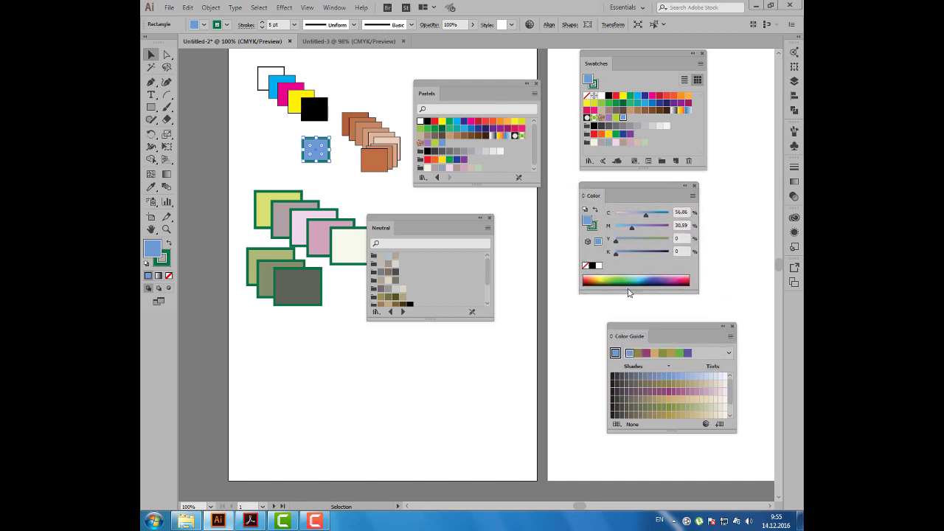
pyautogui.moveTo(626, 336); pyautogui.dragTo(598, 325)
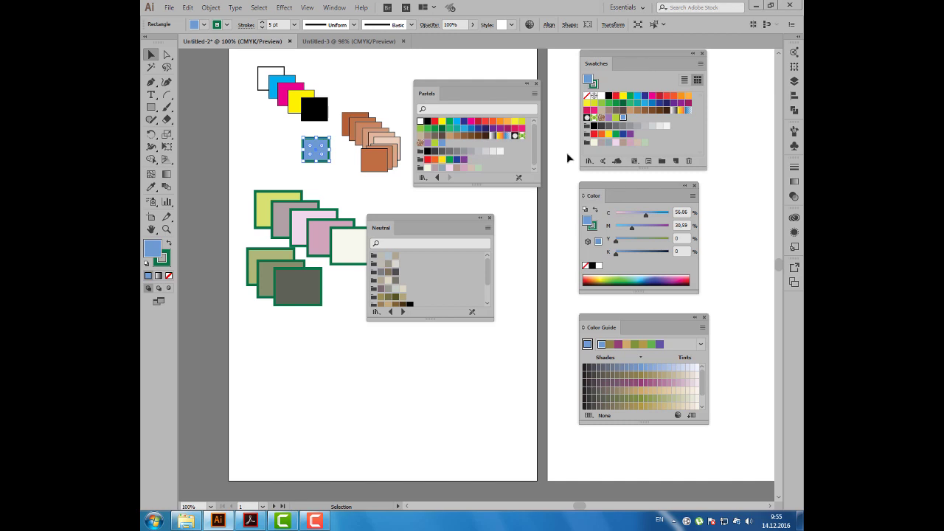
pyautogui.click(489, 218)
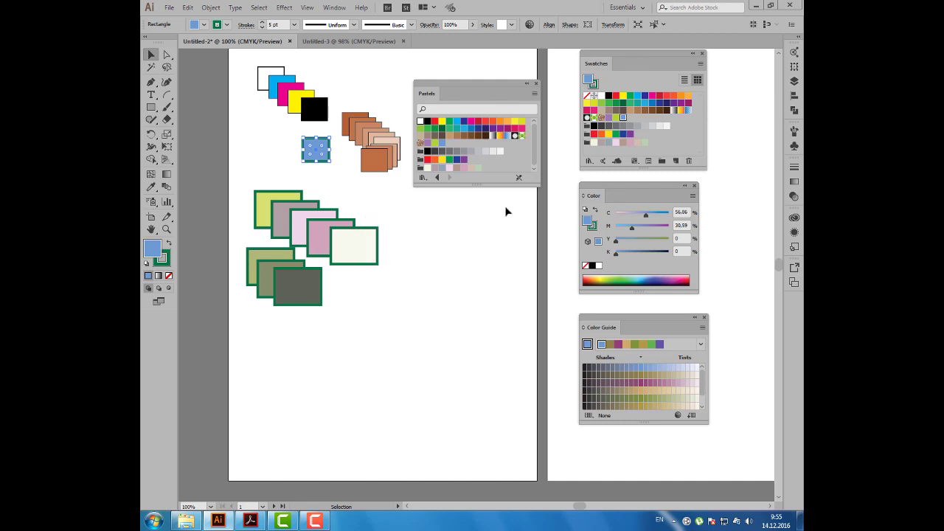